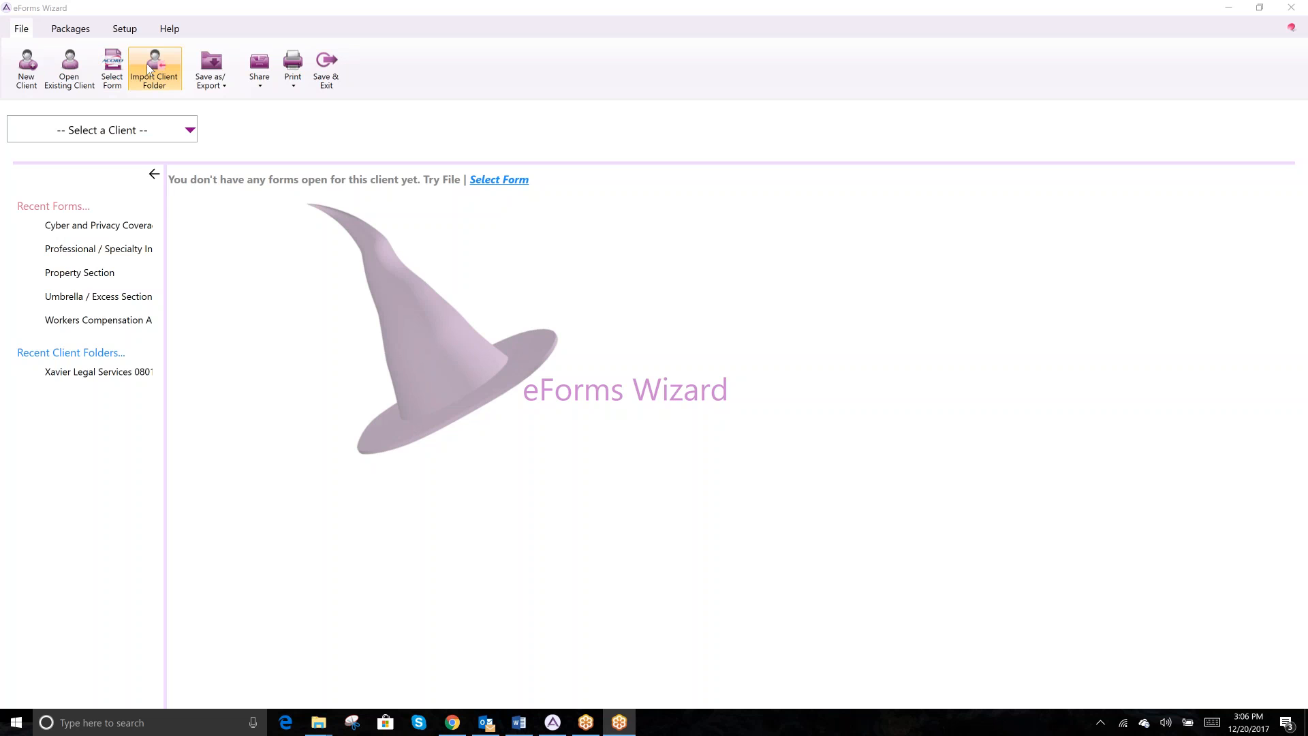
- Begin a new client entry, glance at the Personal tab, then return to the Commercial tab
click(25, 68)
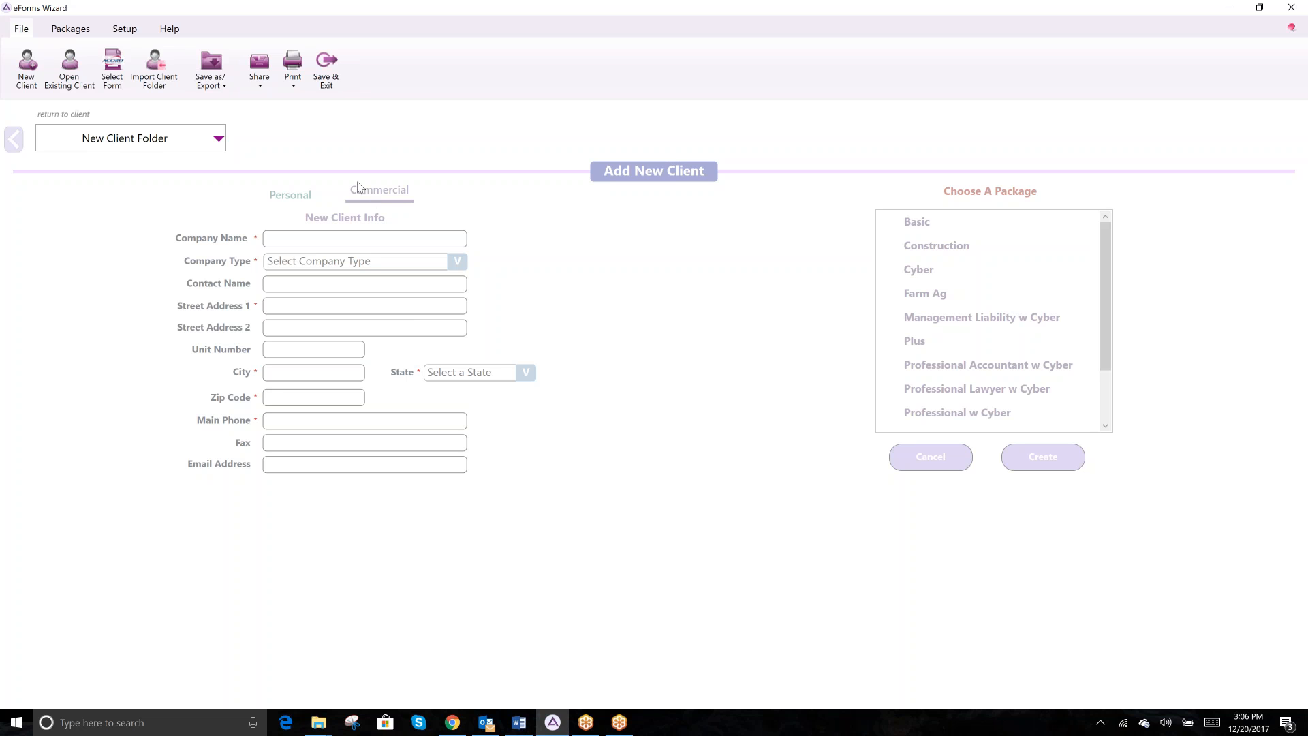
click(292, 197)
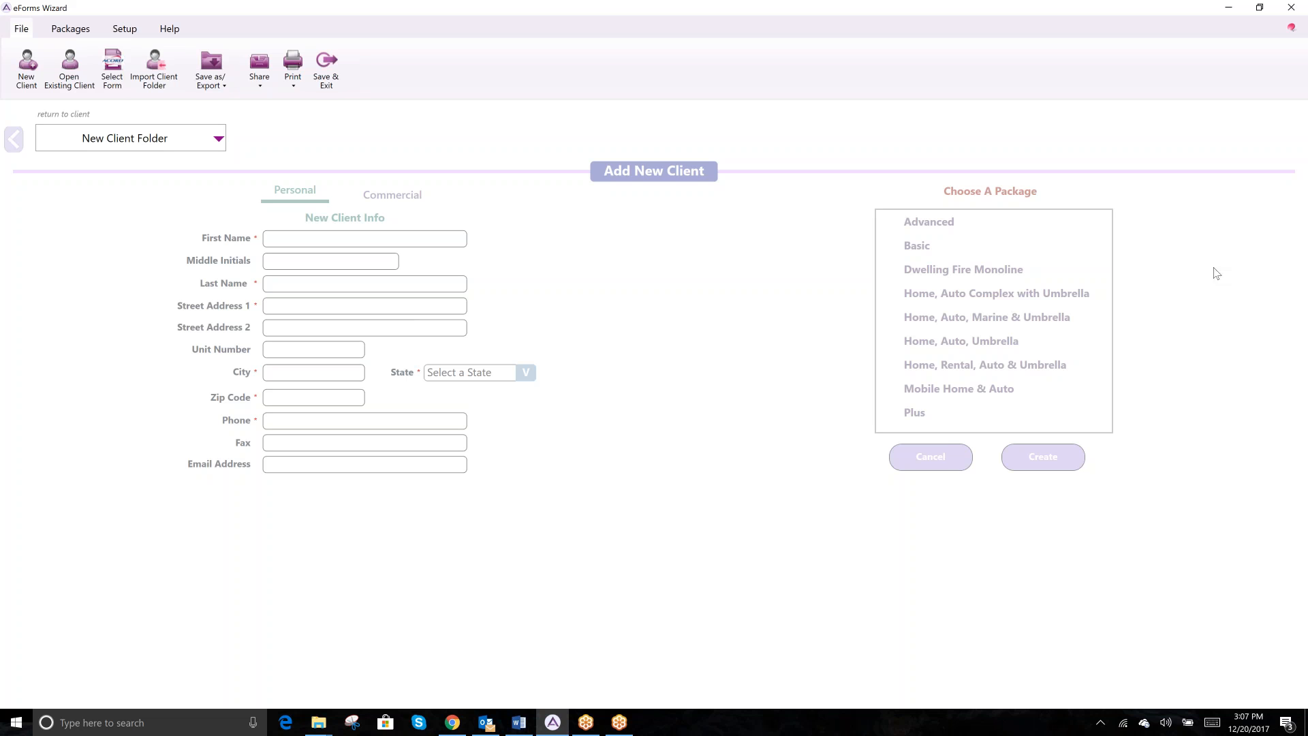
click(382, 197)
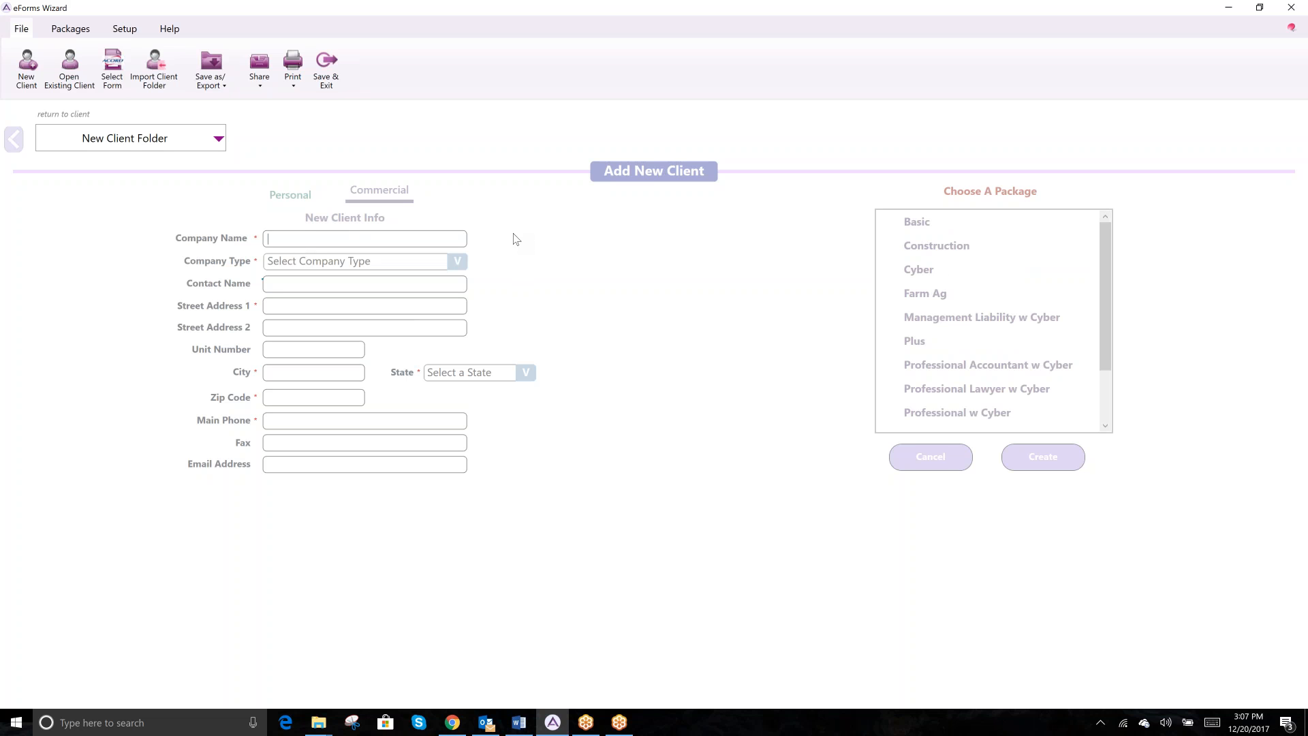
- Enter the company name 'AB supply Company' and set its type to Subchapter "S" Corporation
text(AB supply Company)
key(Tab)
click(456, 263)
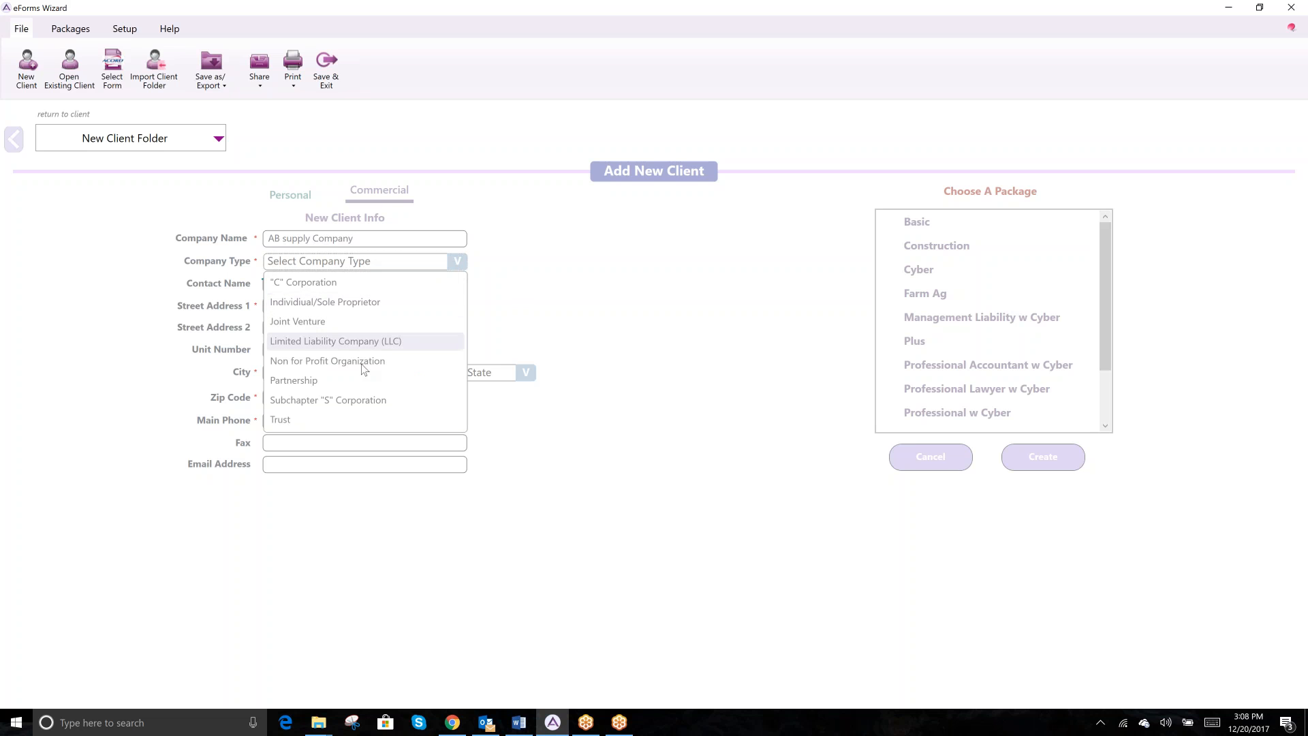
click(364, 398)
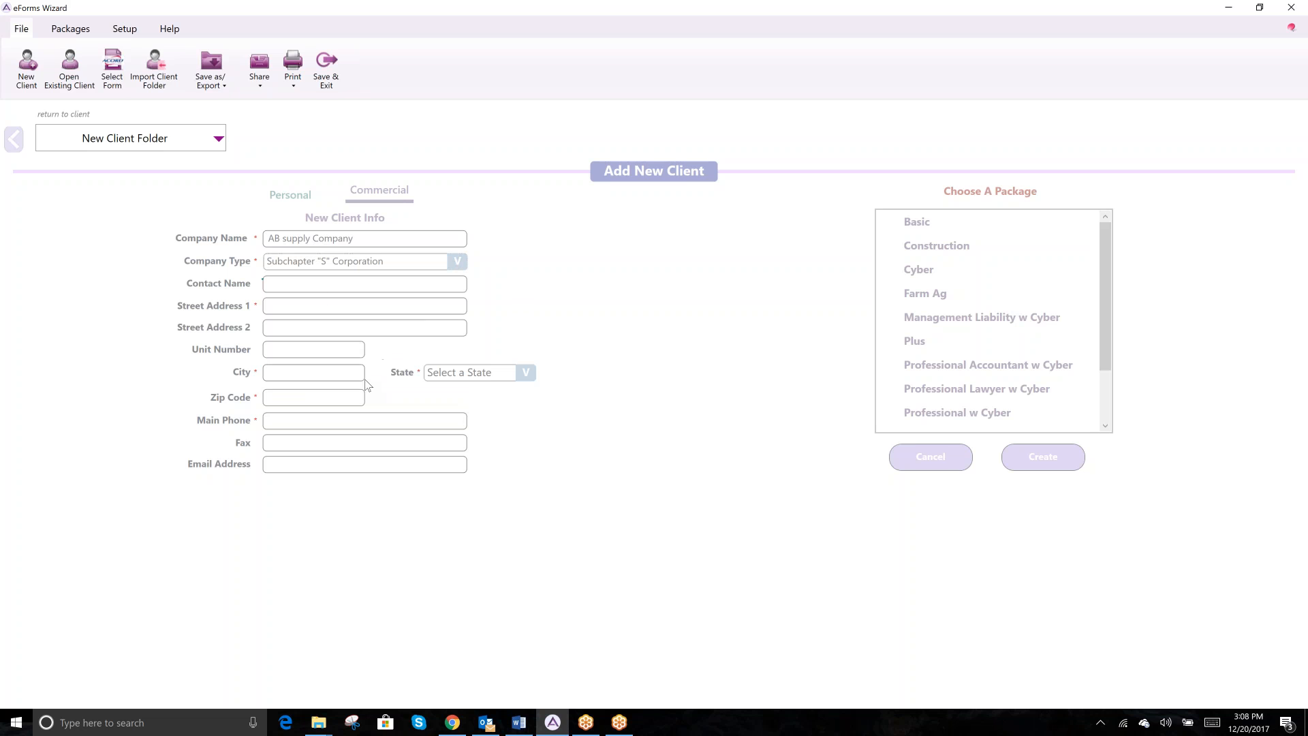
- Fill in the contact's name and the company's street address, city, state and zip code
click(322, 282)
key(Tab)
key(Tab)
text(A-1Denver)
key(Tab)
text(Co)
key(Tab)
text(80039)
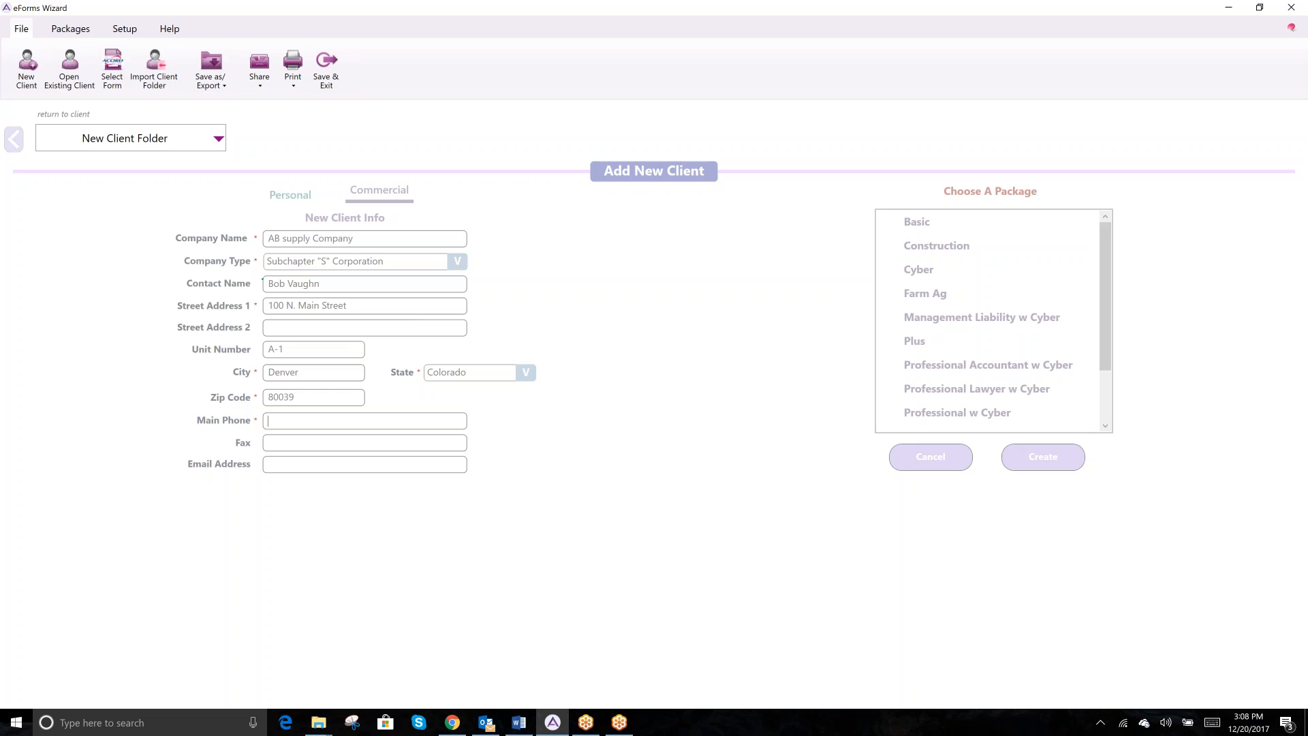
- Enter the client's main phone, fax number and e-mail address
key(Tab)
text((303)555-1212)
text(303)
text(5551111)
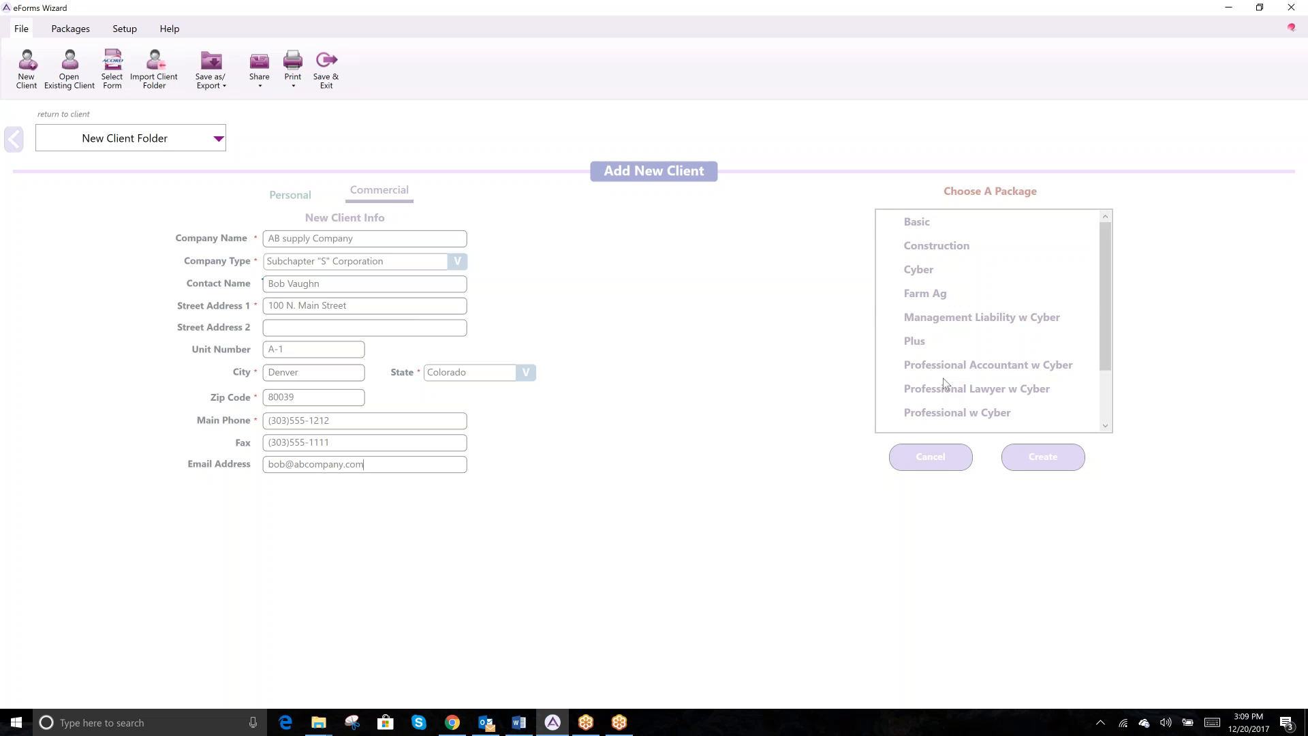
- Select only the Construction package, leaving Cyber unchecked, and create the client
click(968, 246)
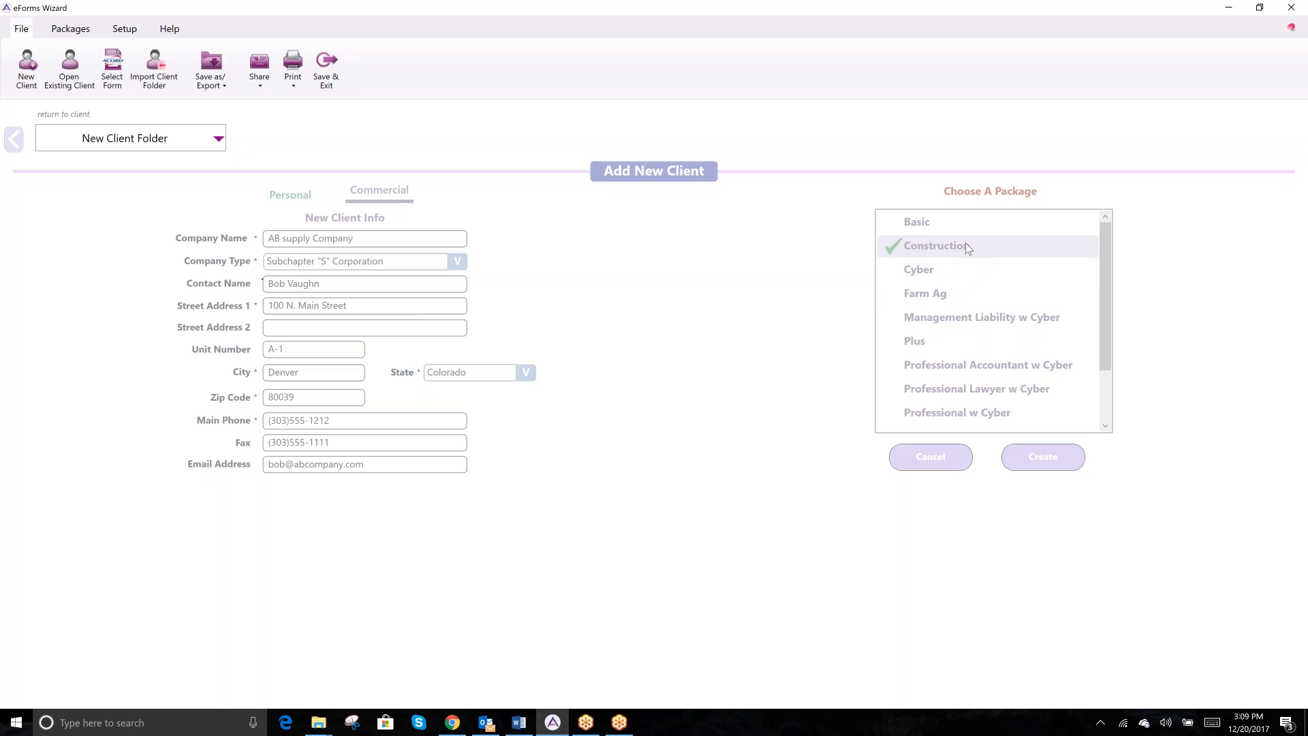
click(931, 271)
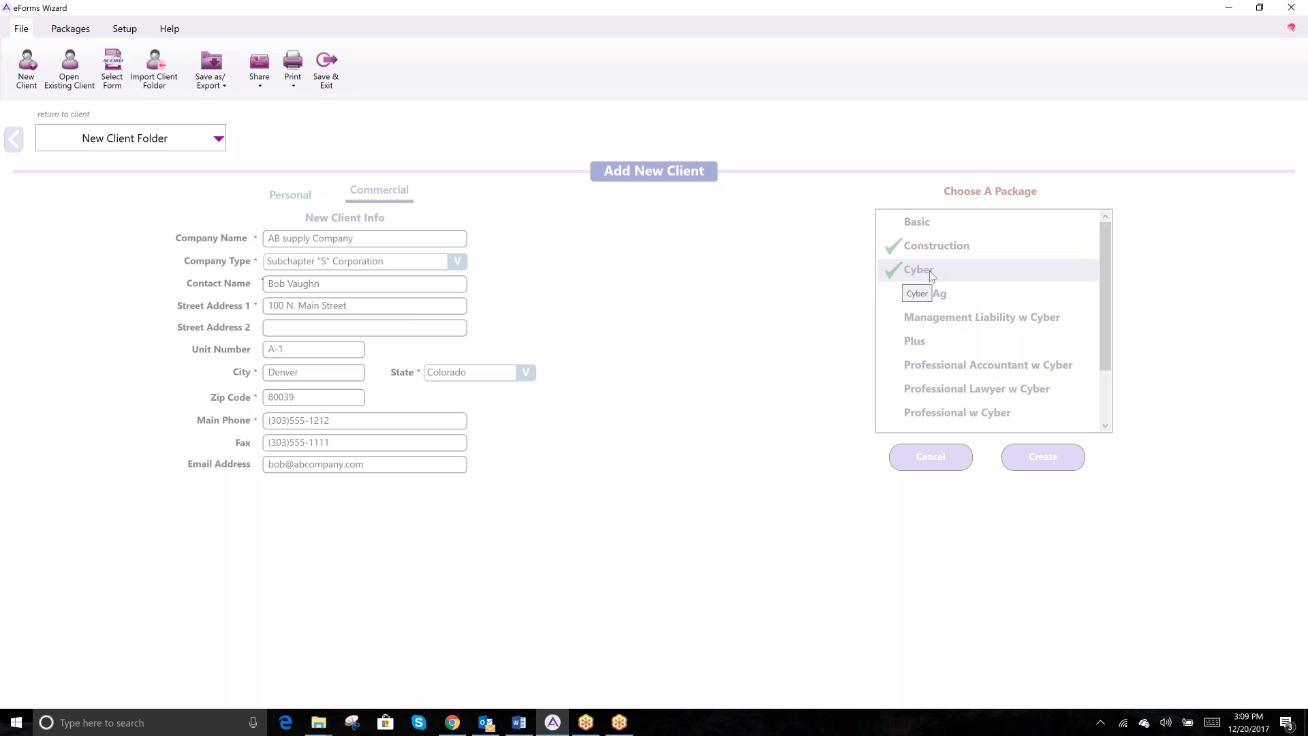
click(931, 275)
click(931, 274)
click(931, 274)
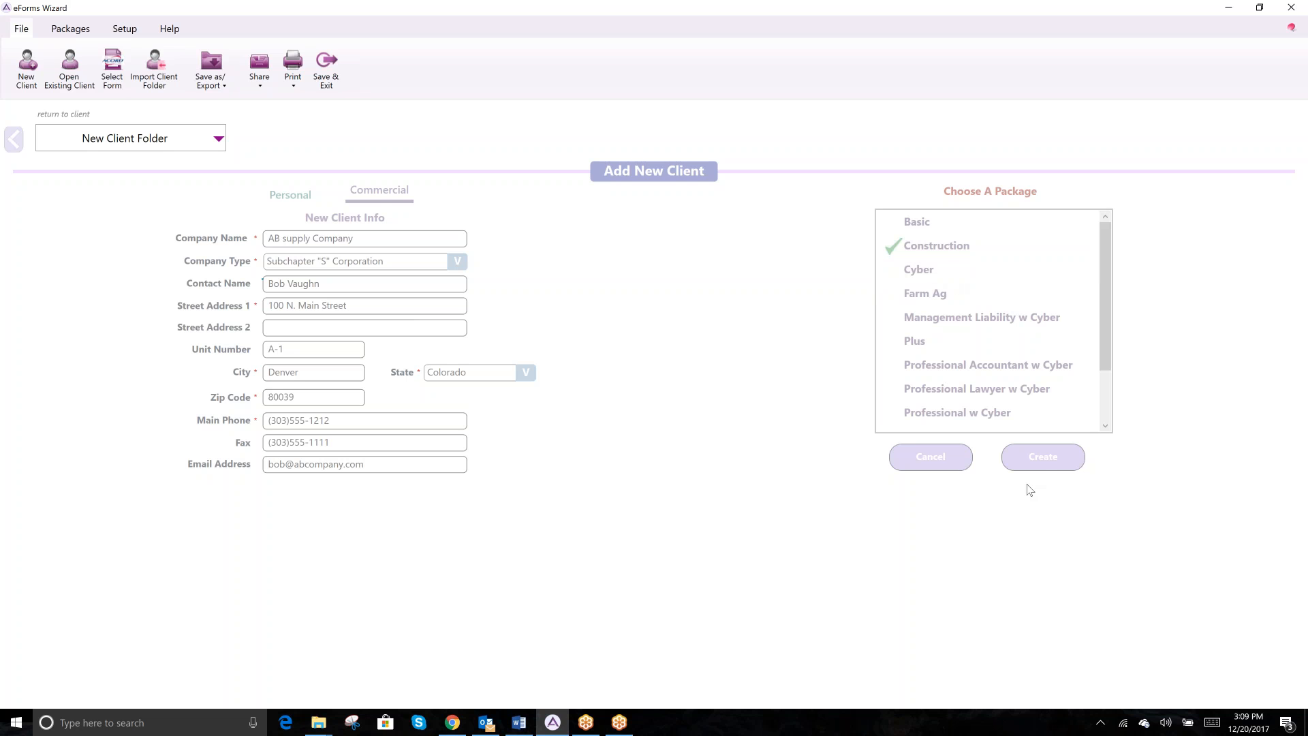
click(1041, 460)
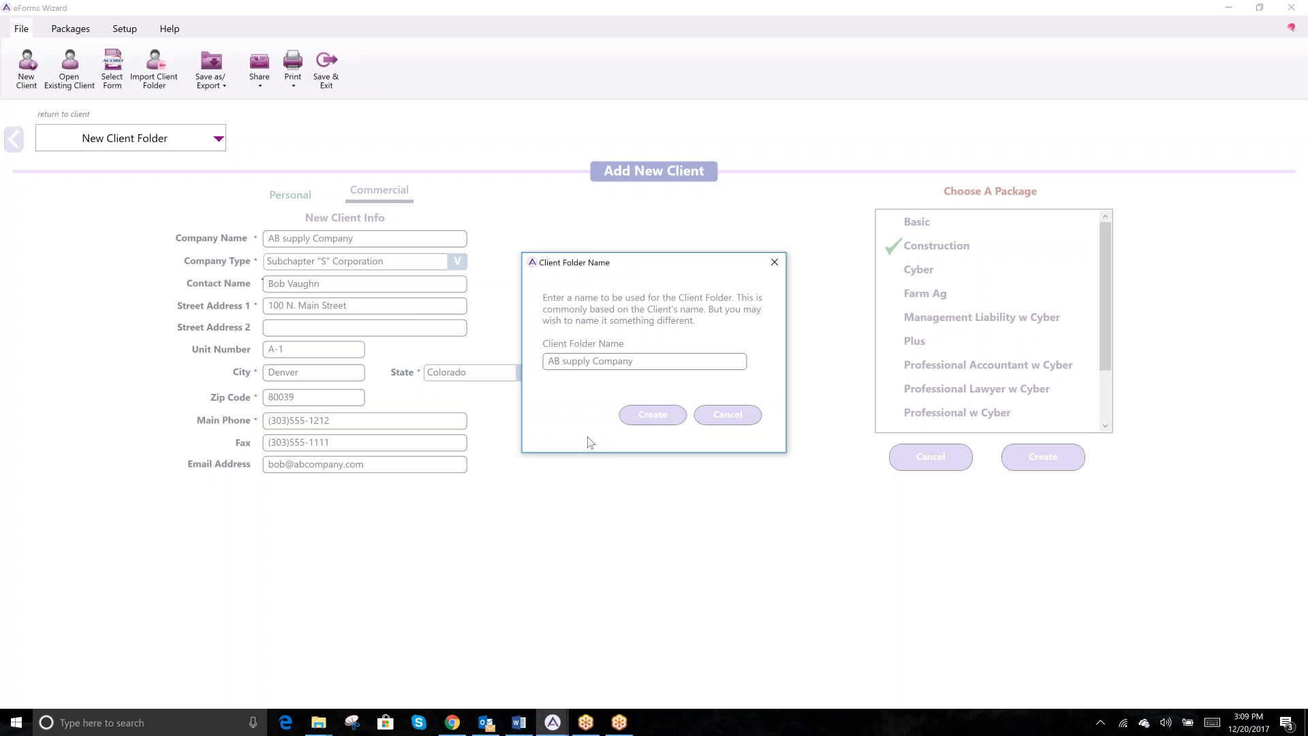
- Append 01012018 to the suggested name, creating folder 'AB supply Company 01012018'
click(663, 360)
text(01012018)
click(665, 418)
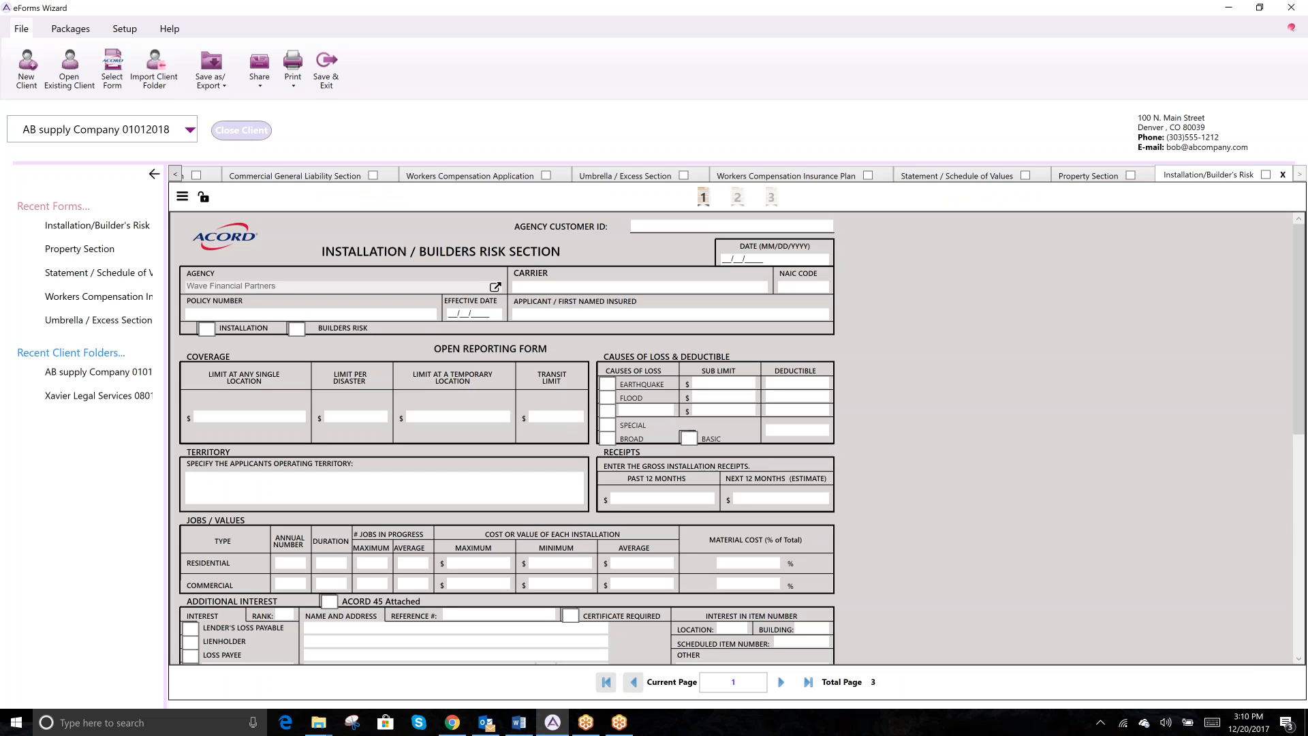
- View the Commercial General Liability form, then page through all 4 Workers Compensation pages
click(303, 180)
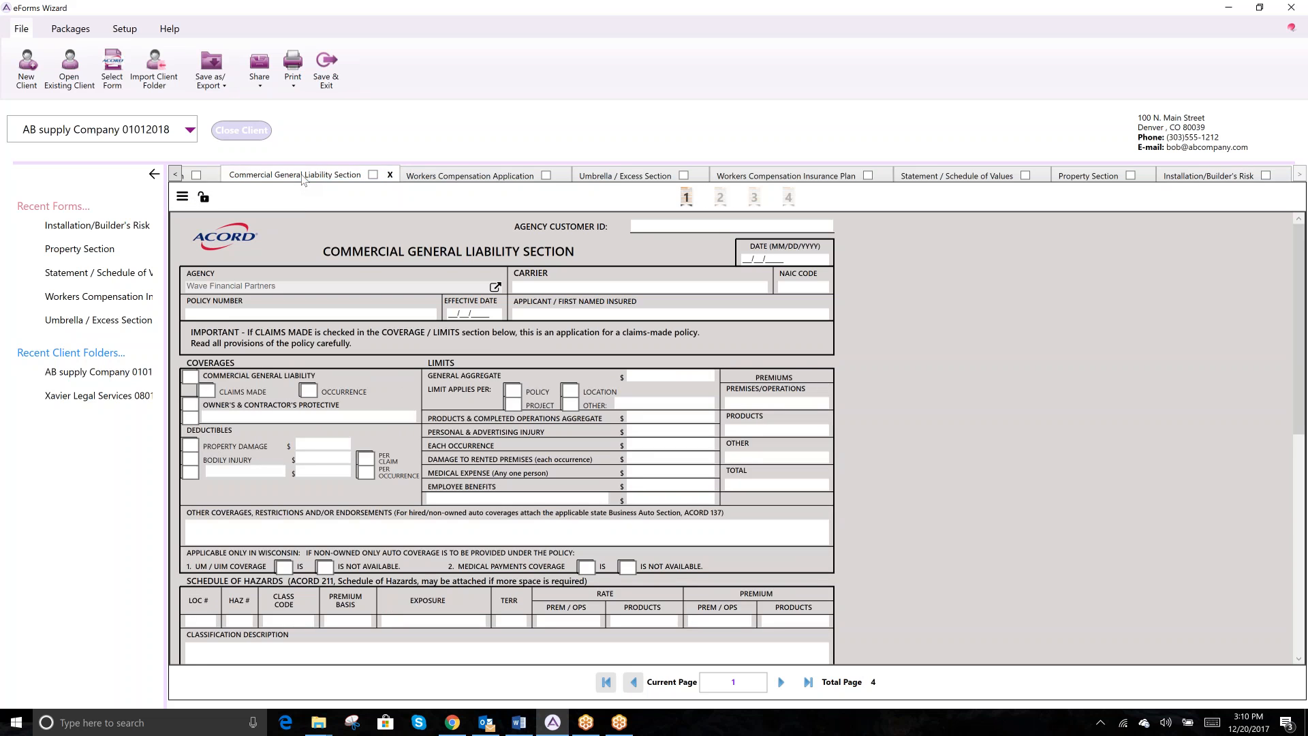
click(445, 176)
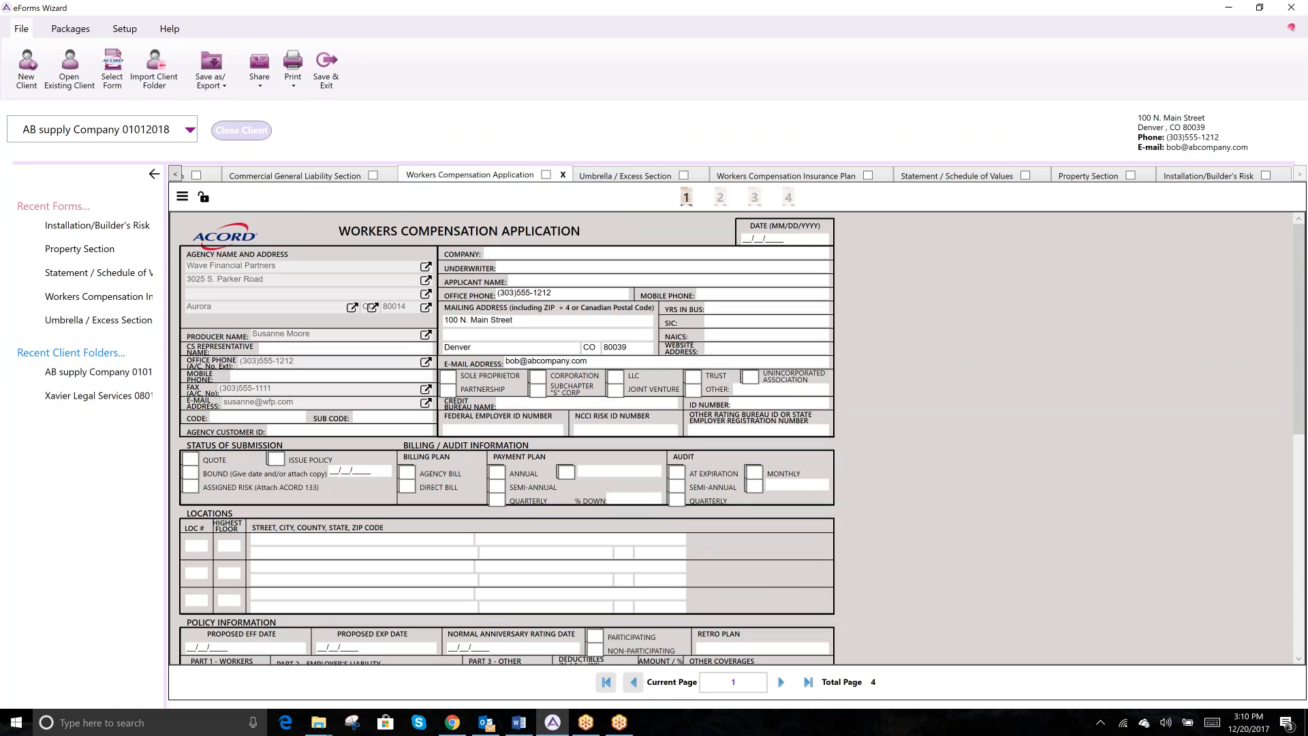
click(720, 198)
click(754, 198)
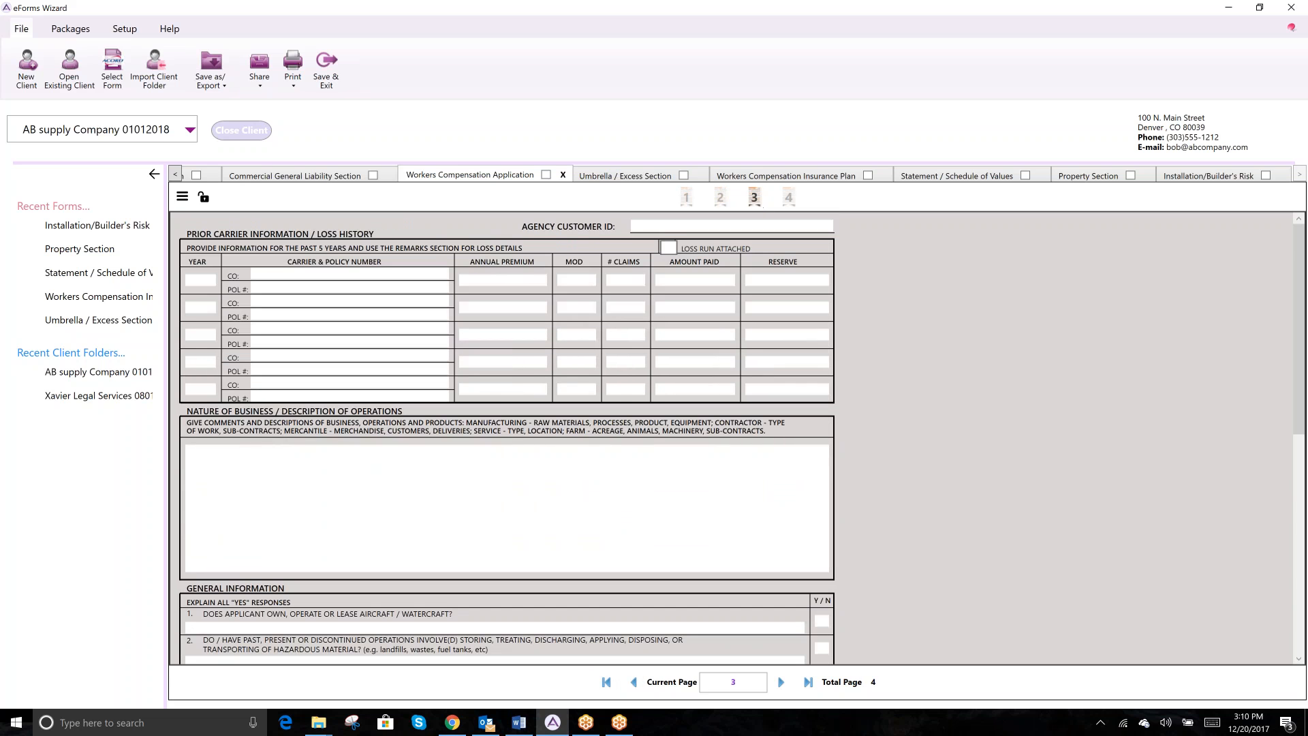
click(789, 197)
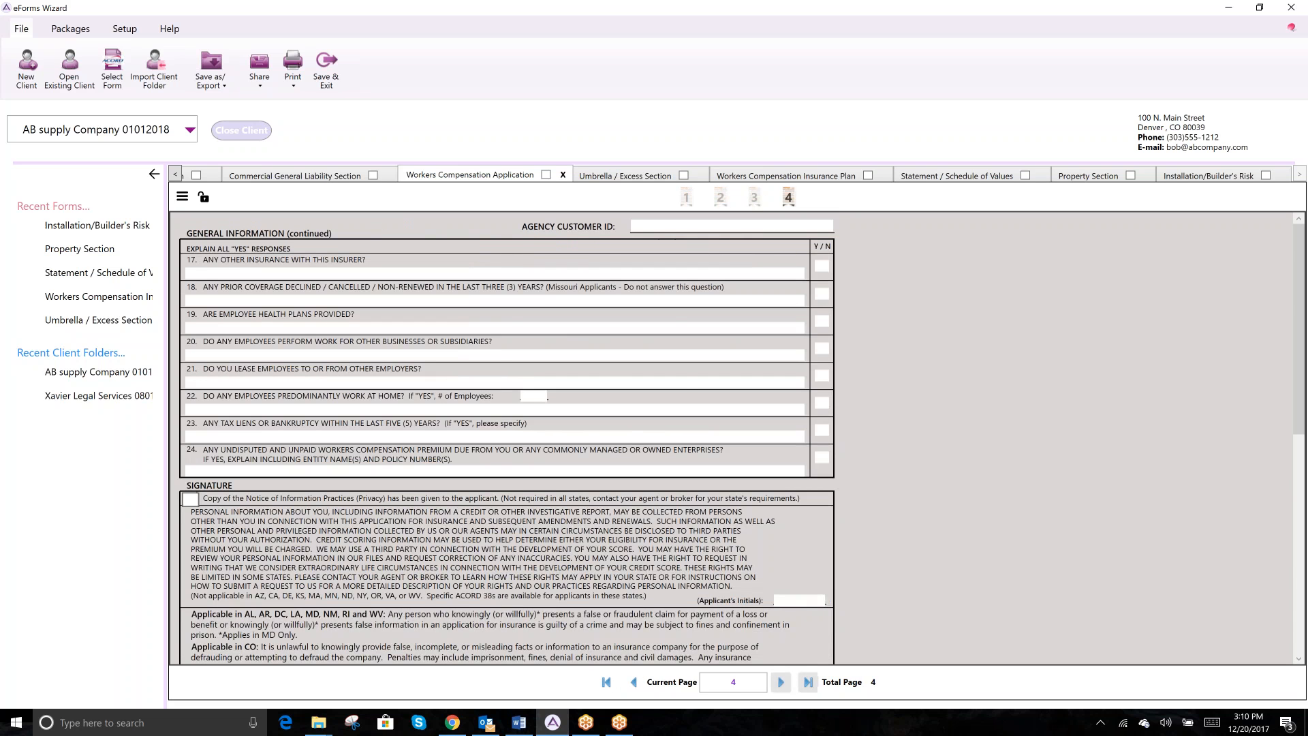
click(687, 197)
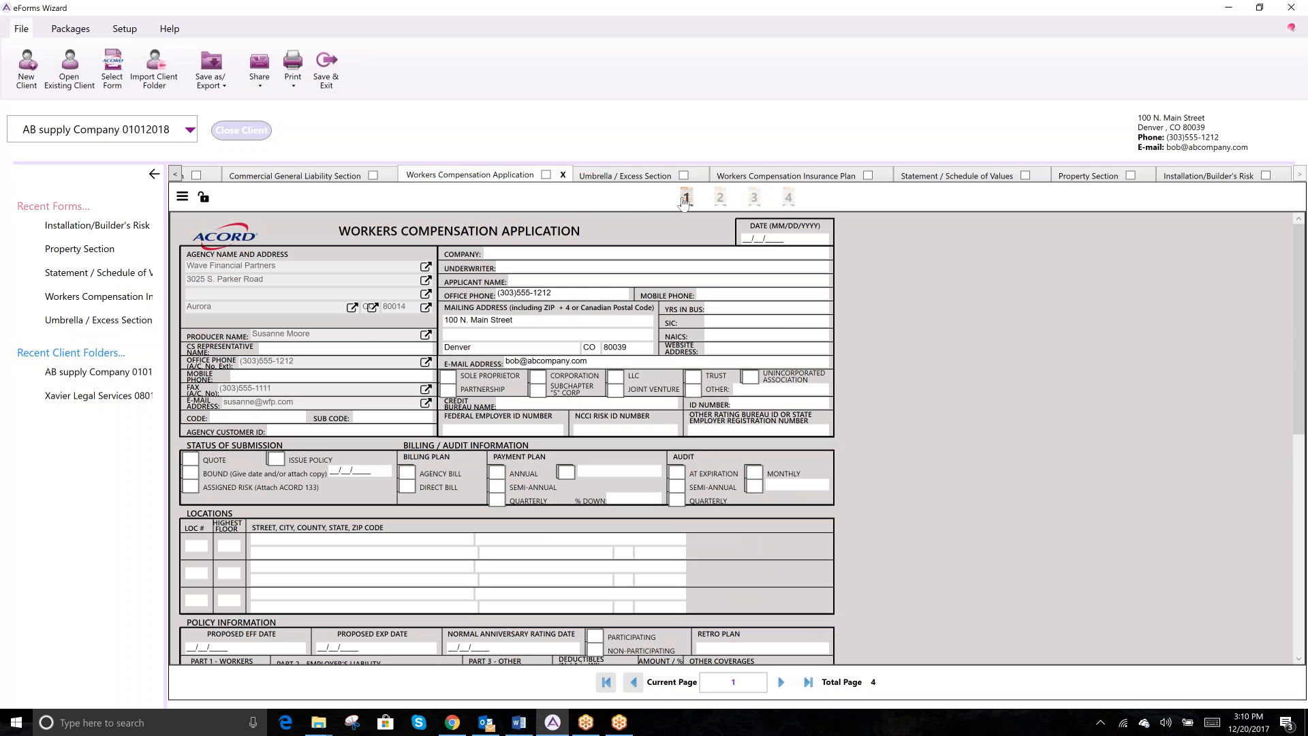
- Scroll the Workers Compensation form and step through pages 2–4, first and last with the arrows
scroll(1058, 317, down, 10)
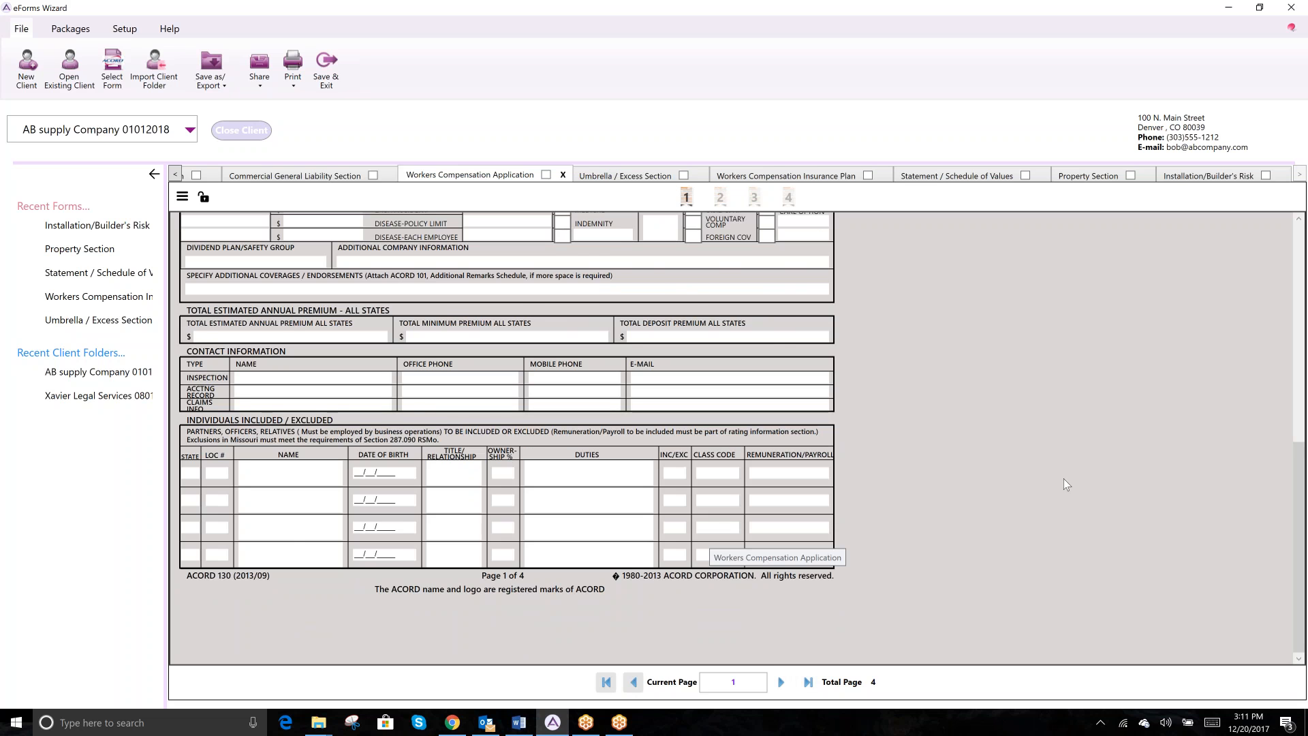
scroll(1064, 478, up, 1)
scroll(1063, 479, up, 4)
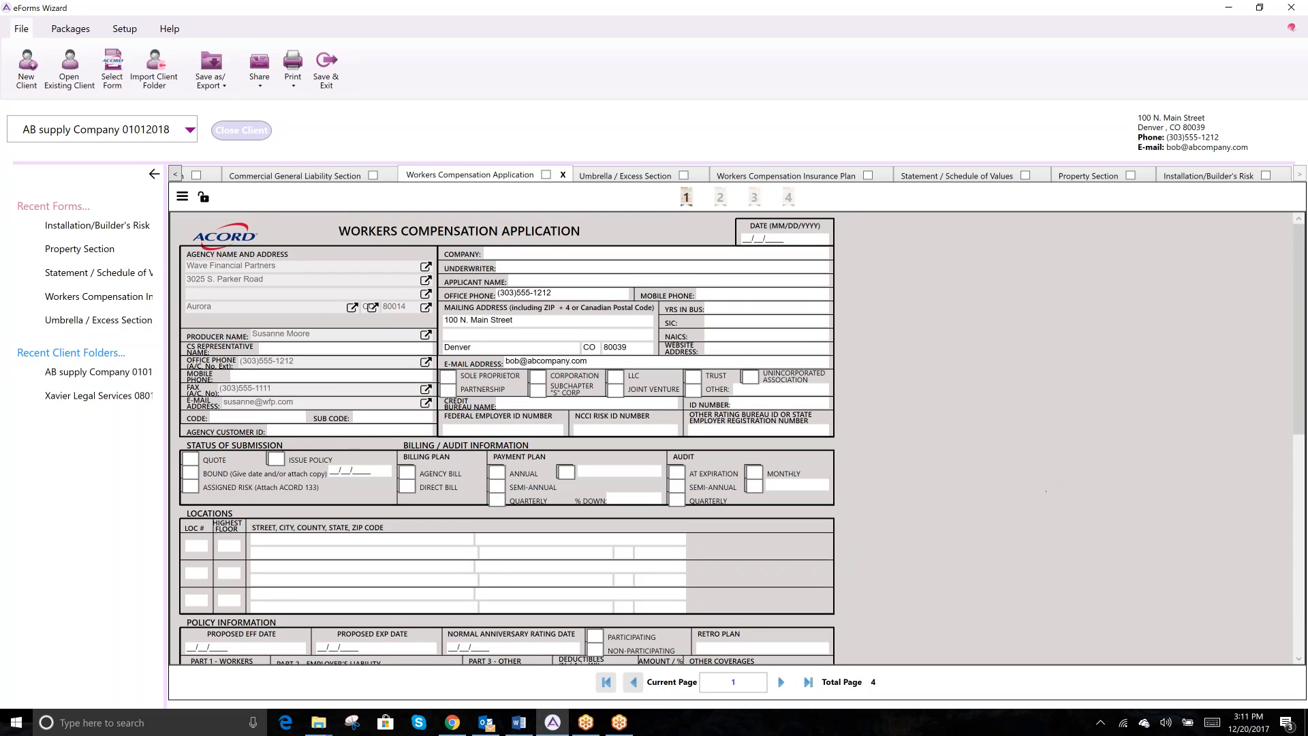
click(780, 683)
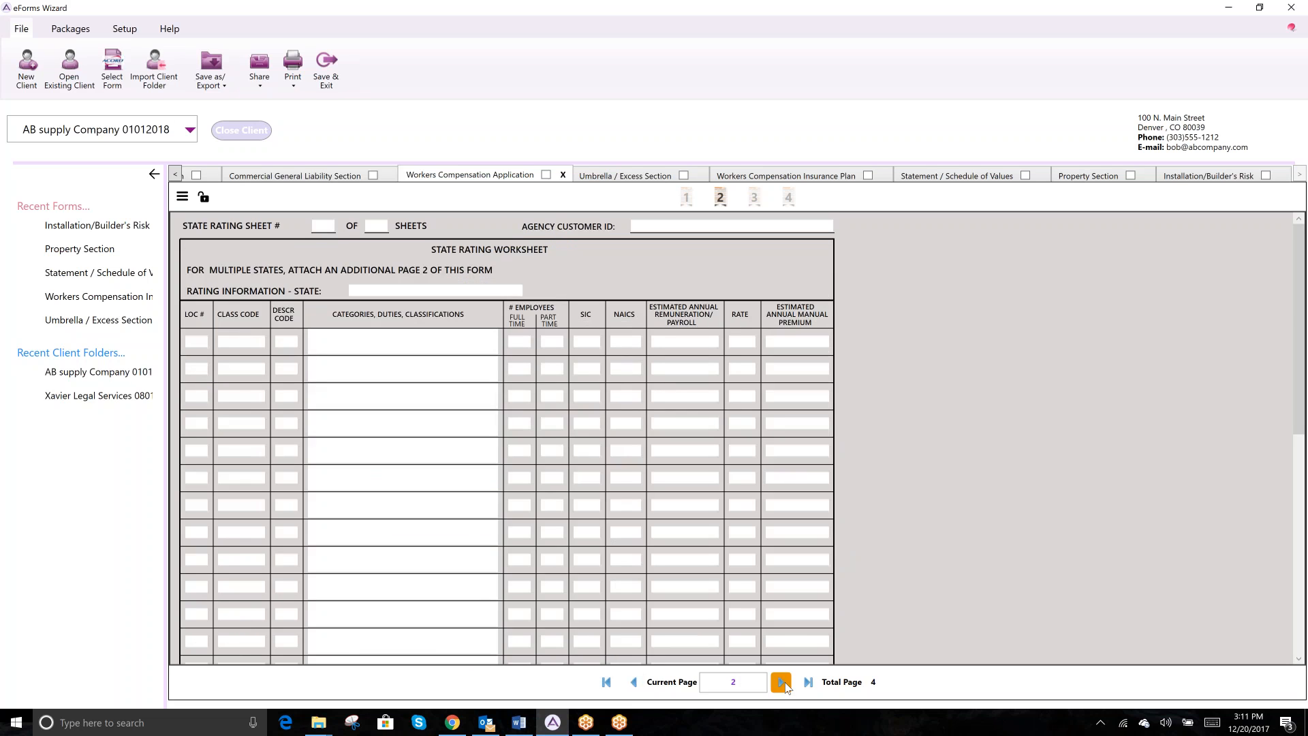
click(781, 682)
click(781, 683)
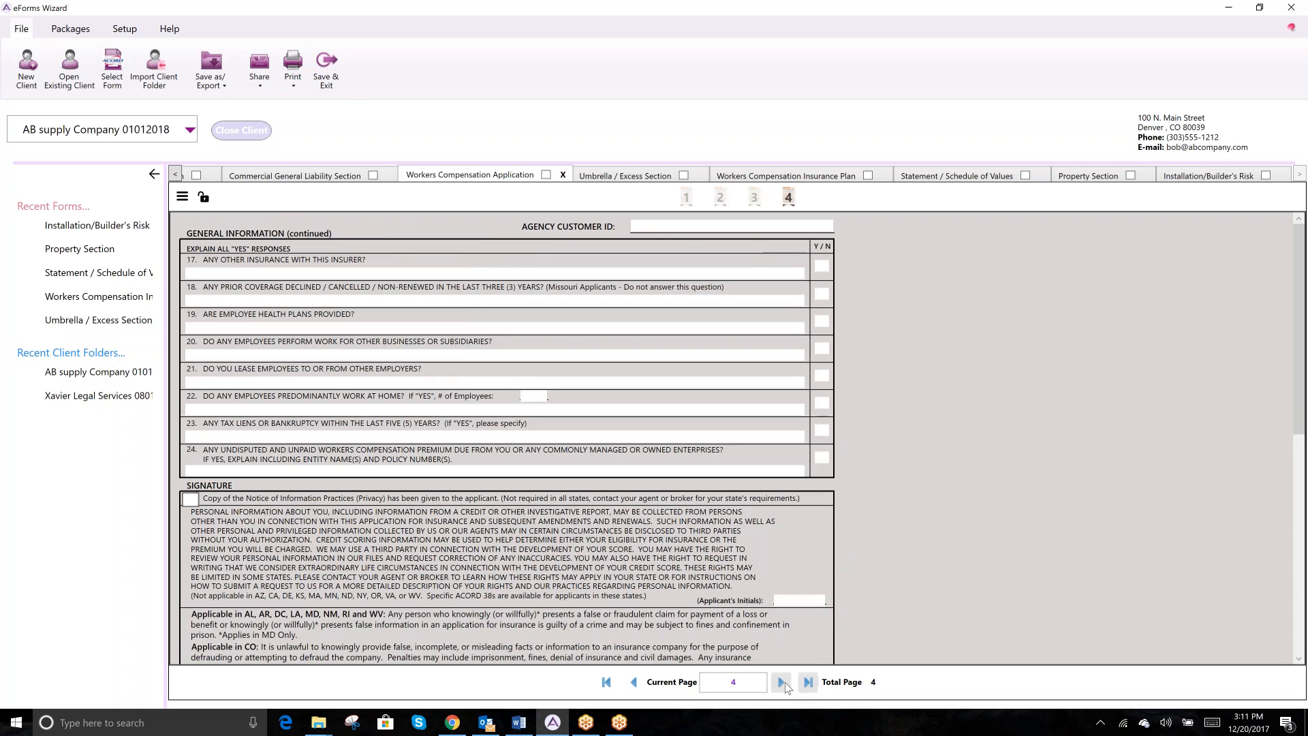
click(605, 683)
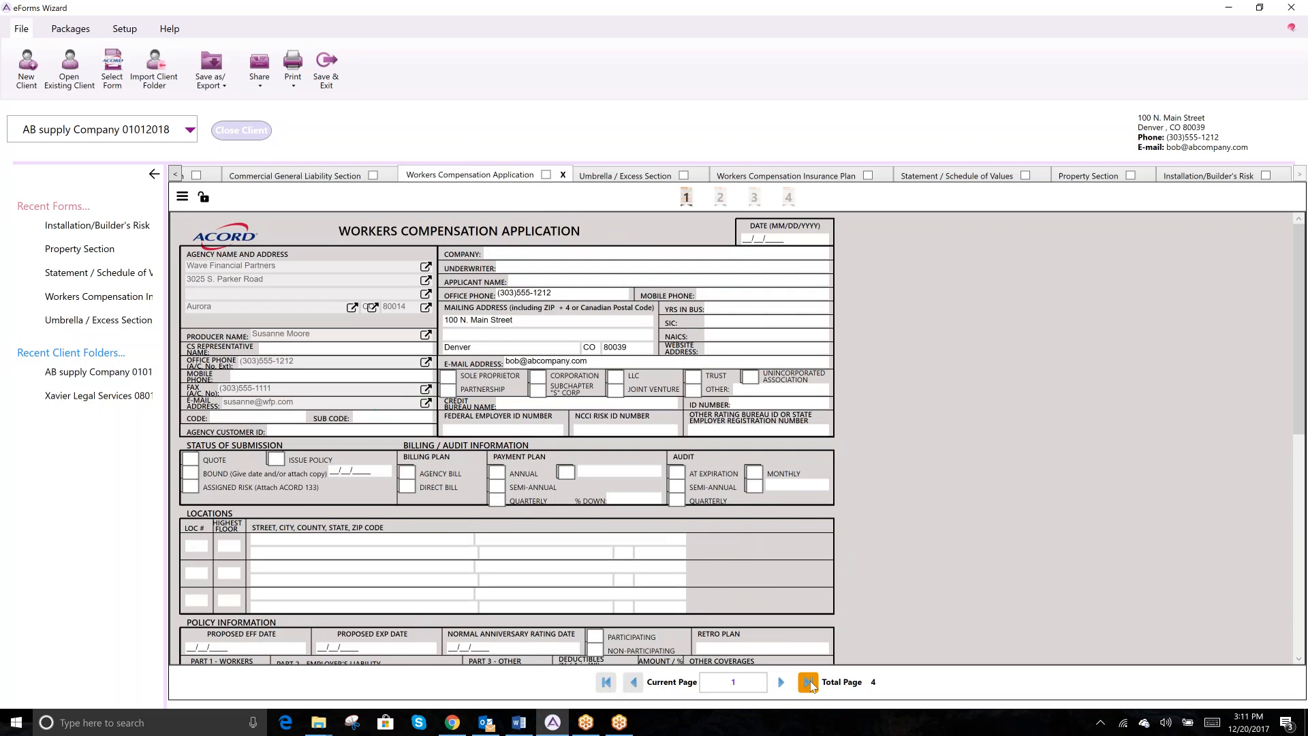
click(809, 683)
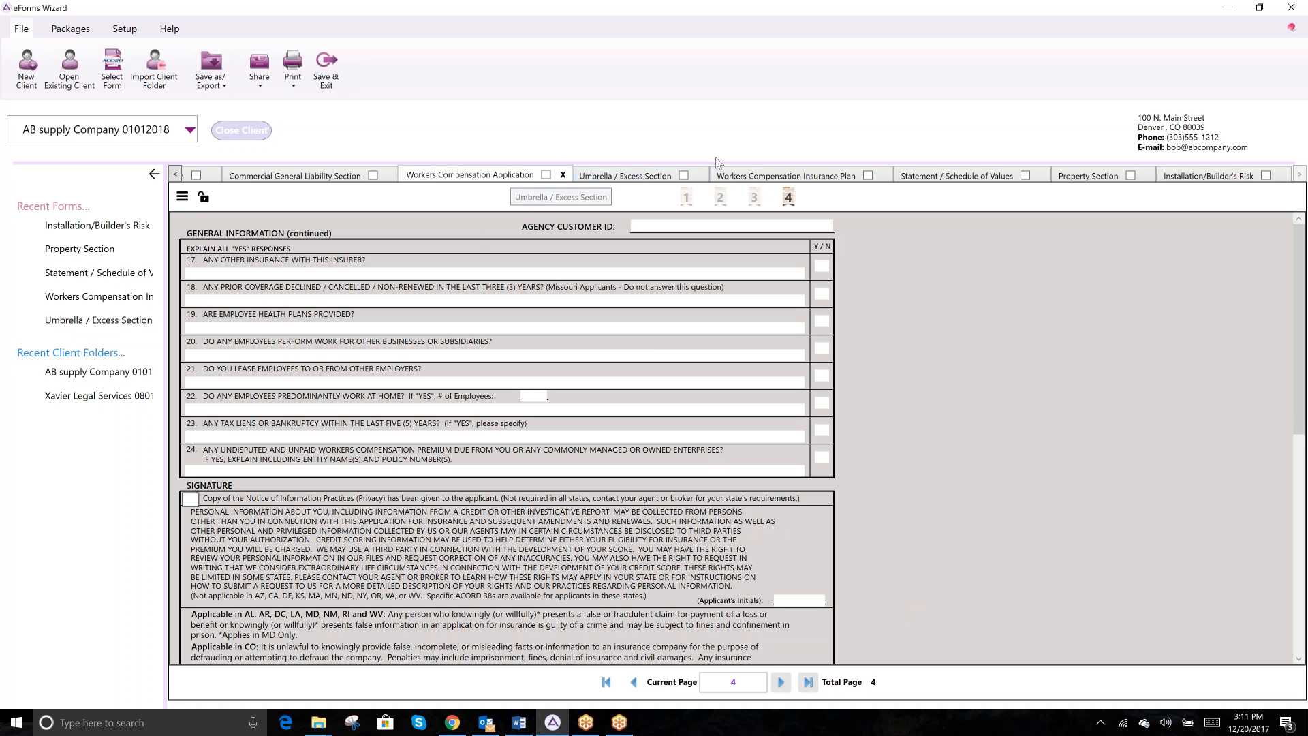
- Pass through Statement of Values to the Property Section form and show its Form Menu
click(1018, 176)
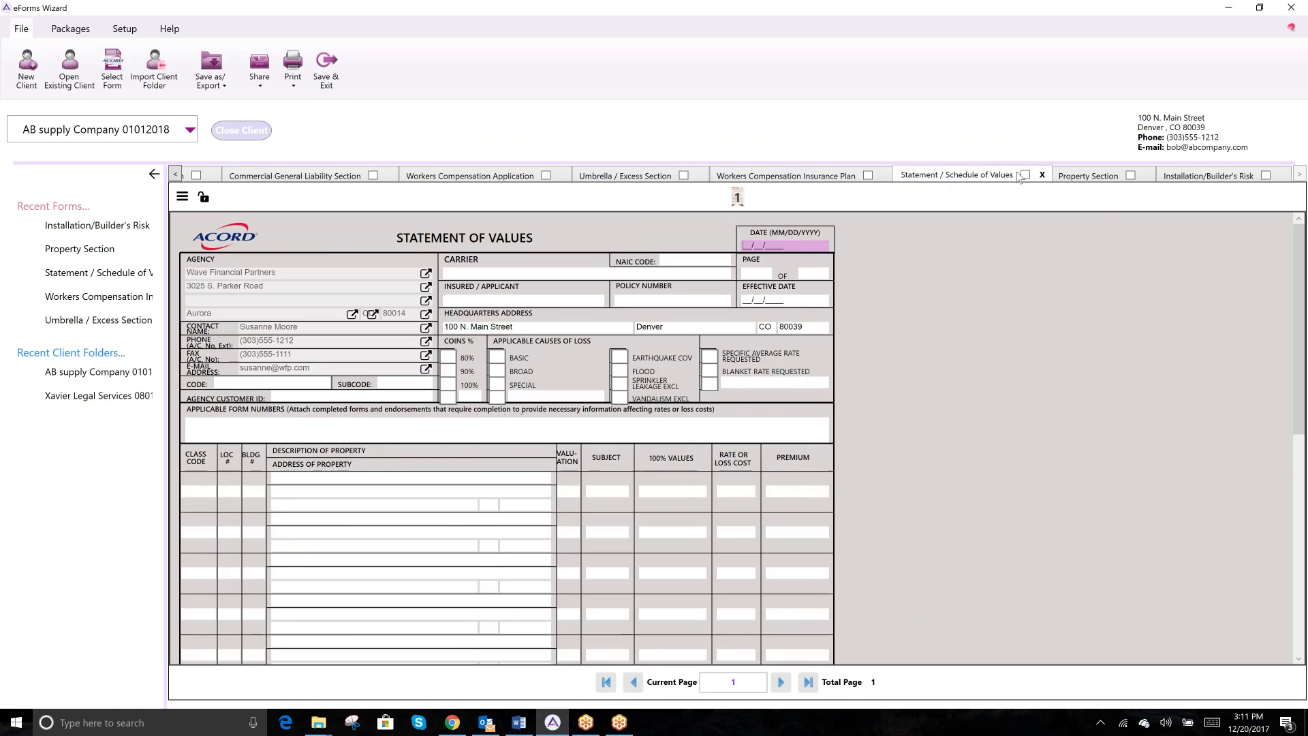
click(1097, 179)
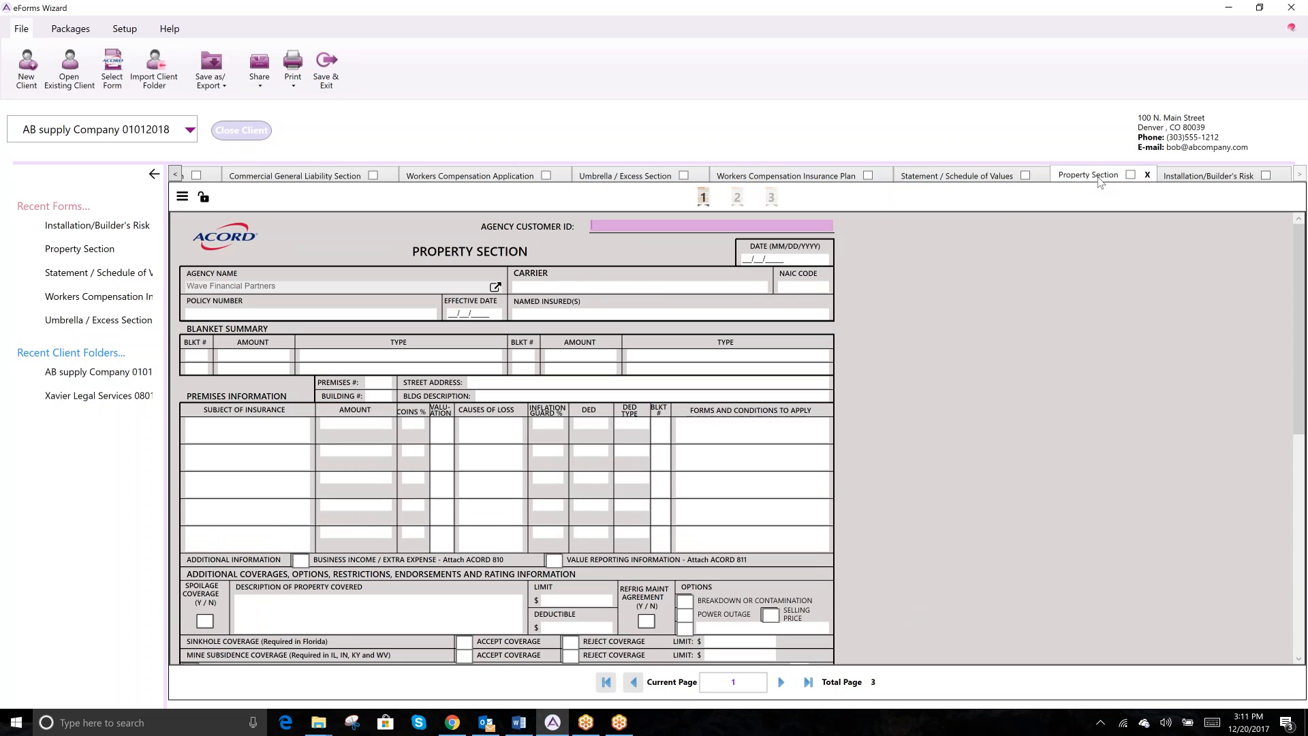
click(183, 198)
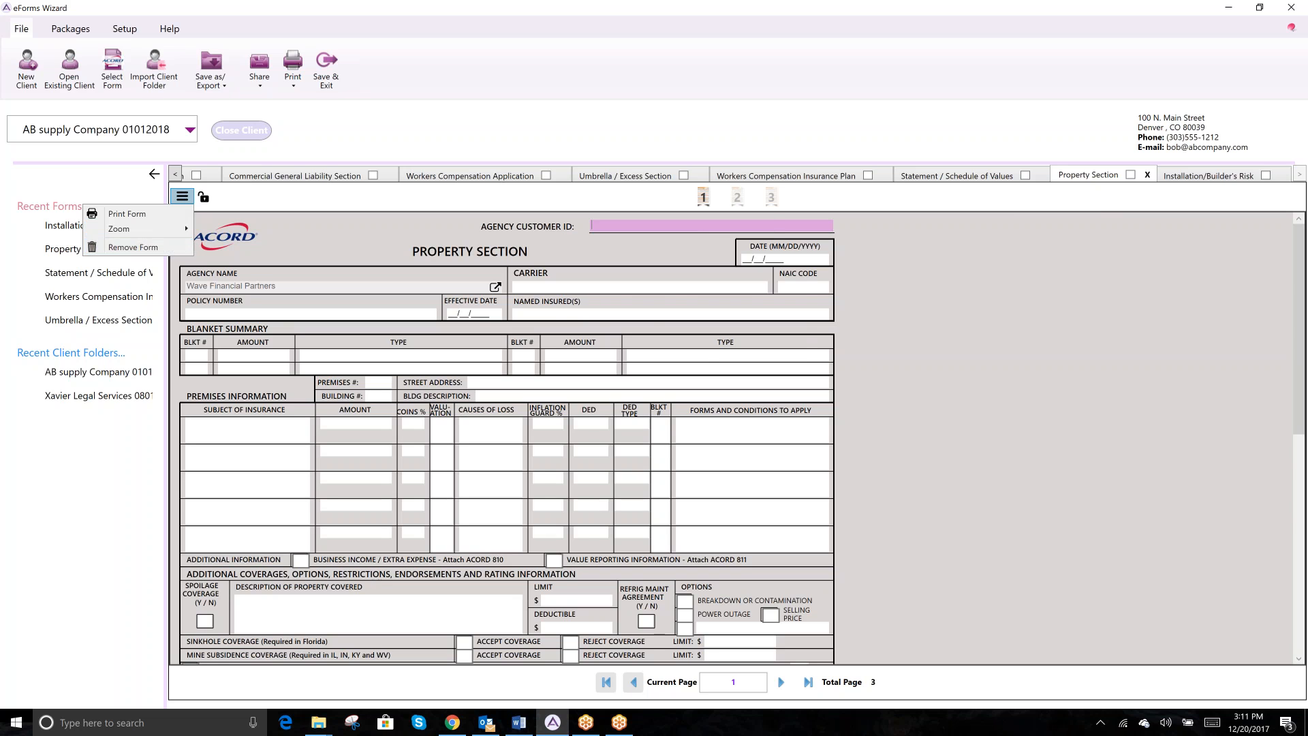
- Permanently remove the Property Section and Statement of Values forms
click(133, 247)
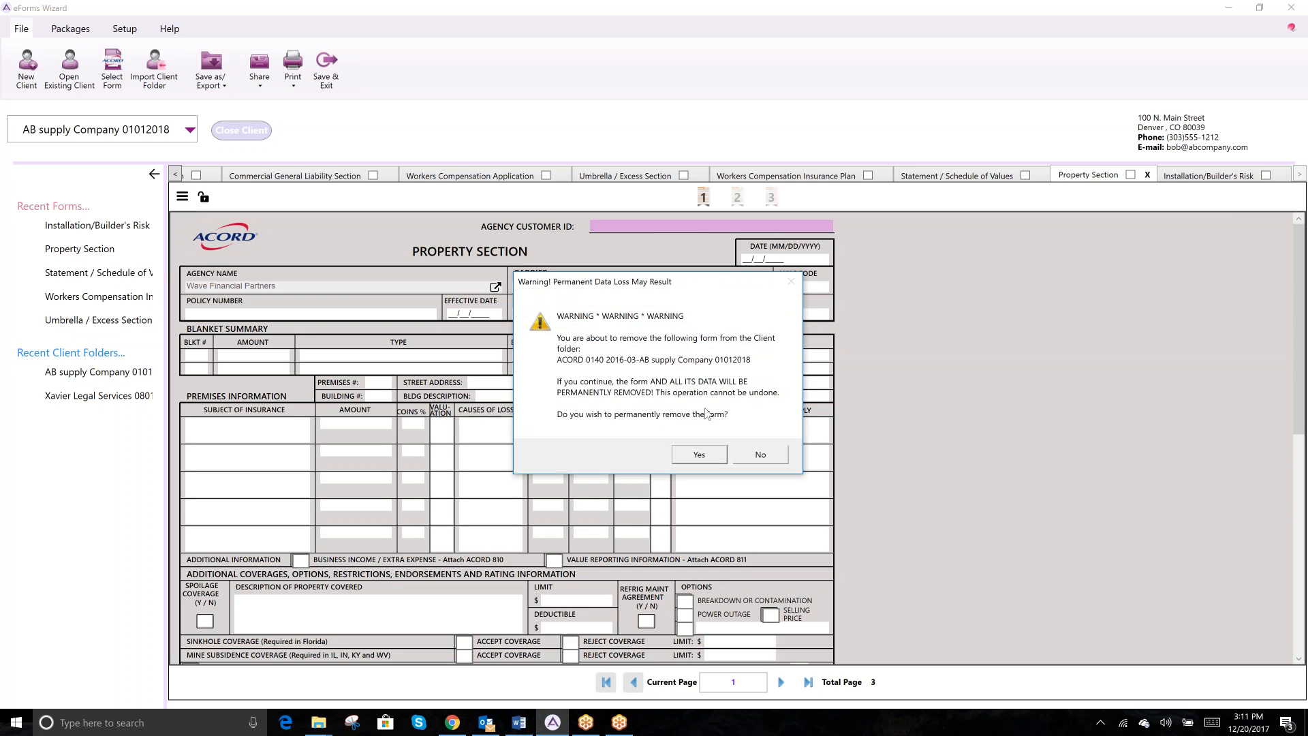
click(699, 454)
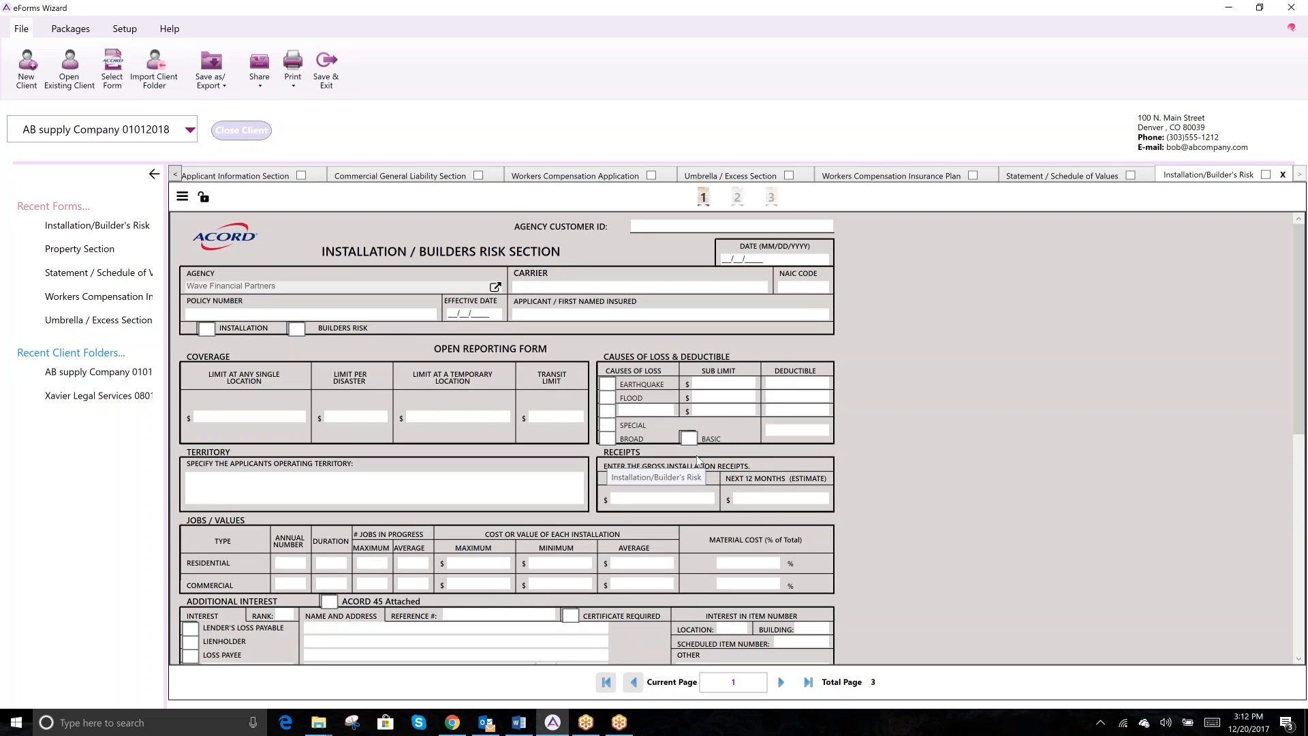
click(1018, 175)
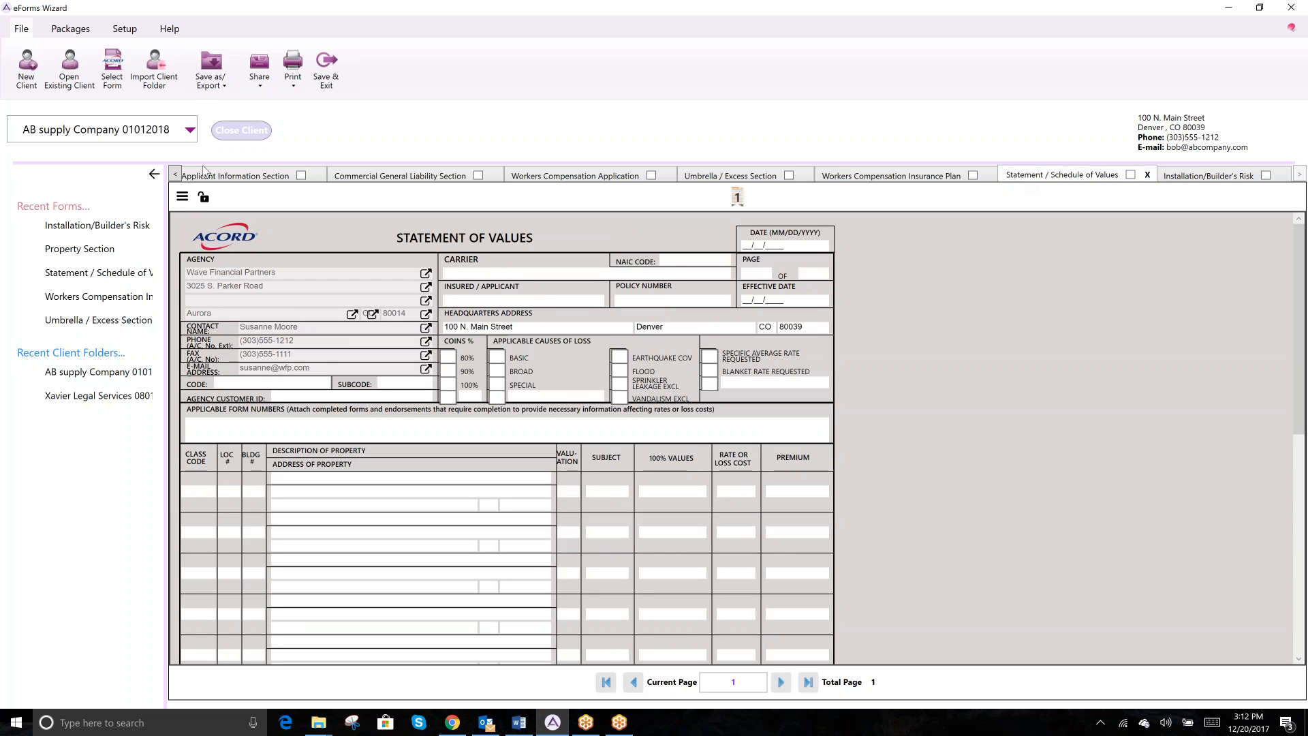
click(182, 197)
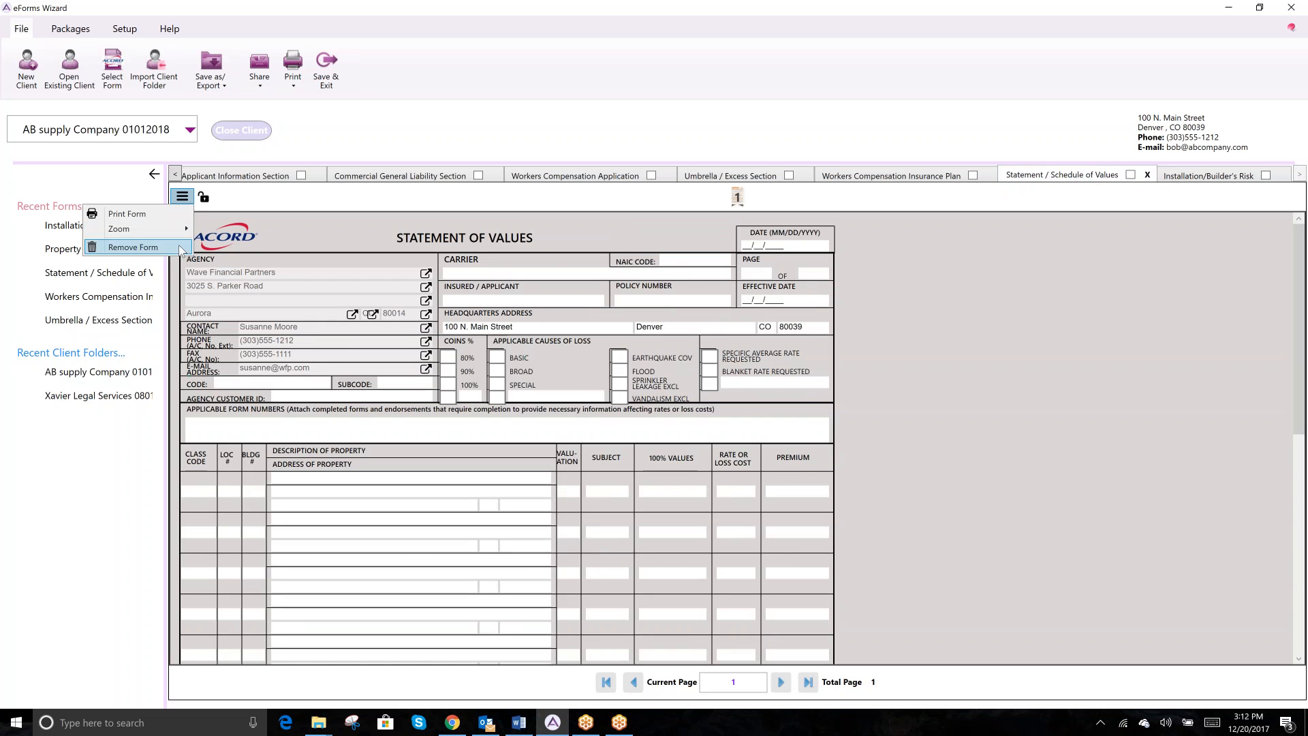
click(204, 249)
click(696, 453)
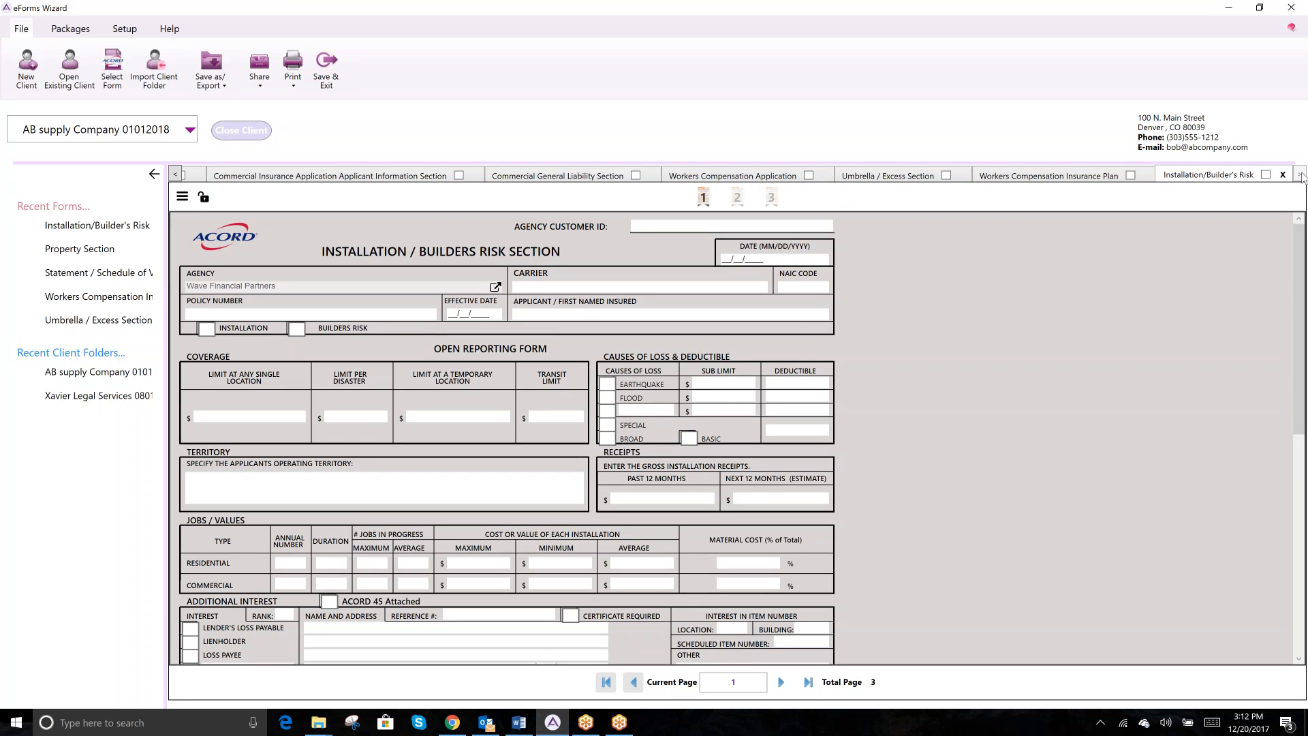
- Scroll the form tabs left to Vacant Building Supplement and remove it permanently
click(178, 176)
click(179, 175)
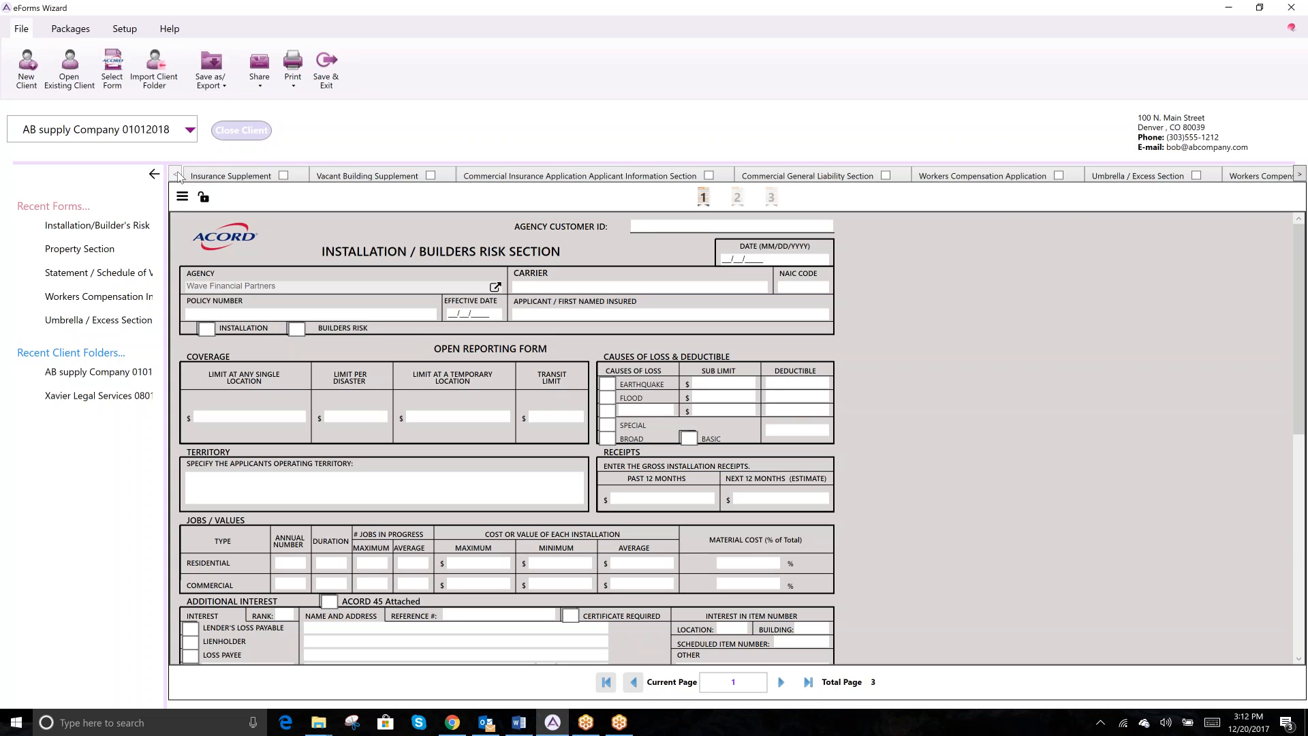
click(381, 177)
click(182, 196)
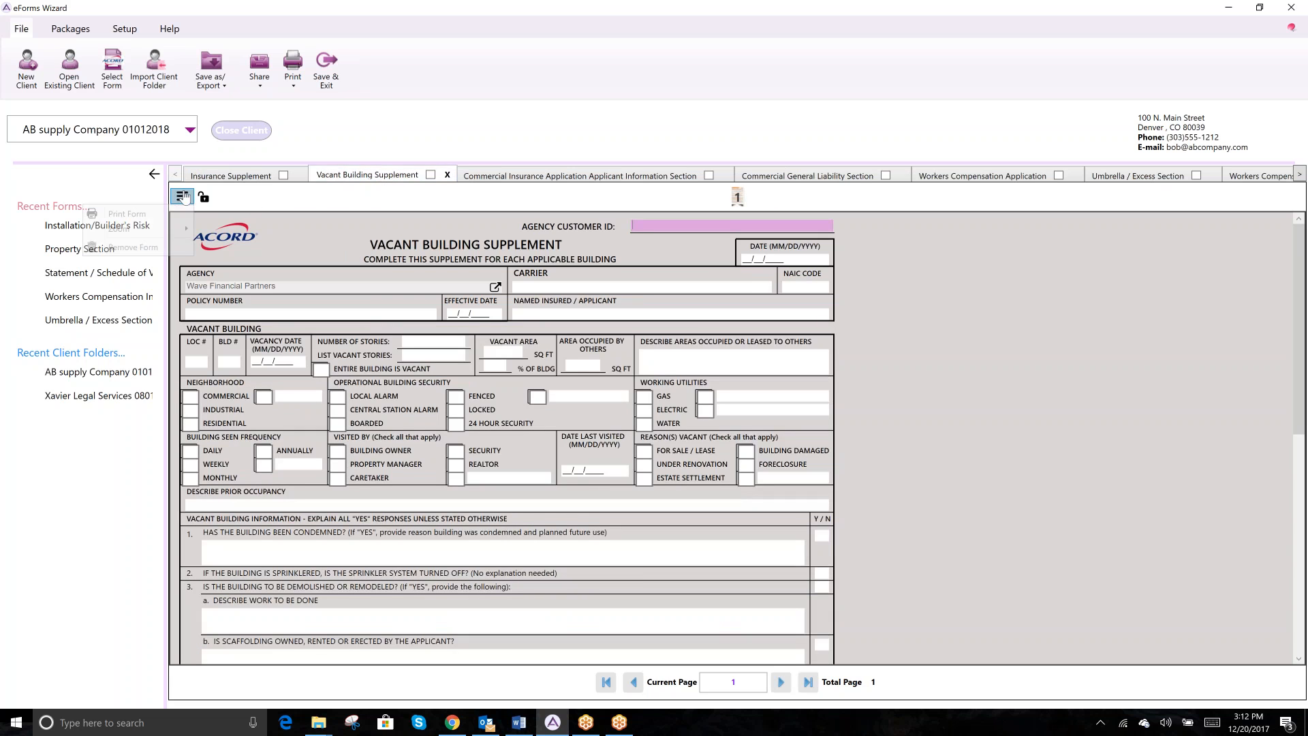
click(133, 248)
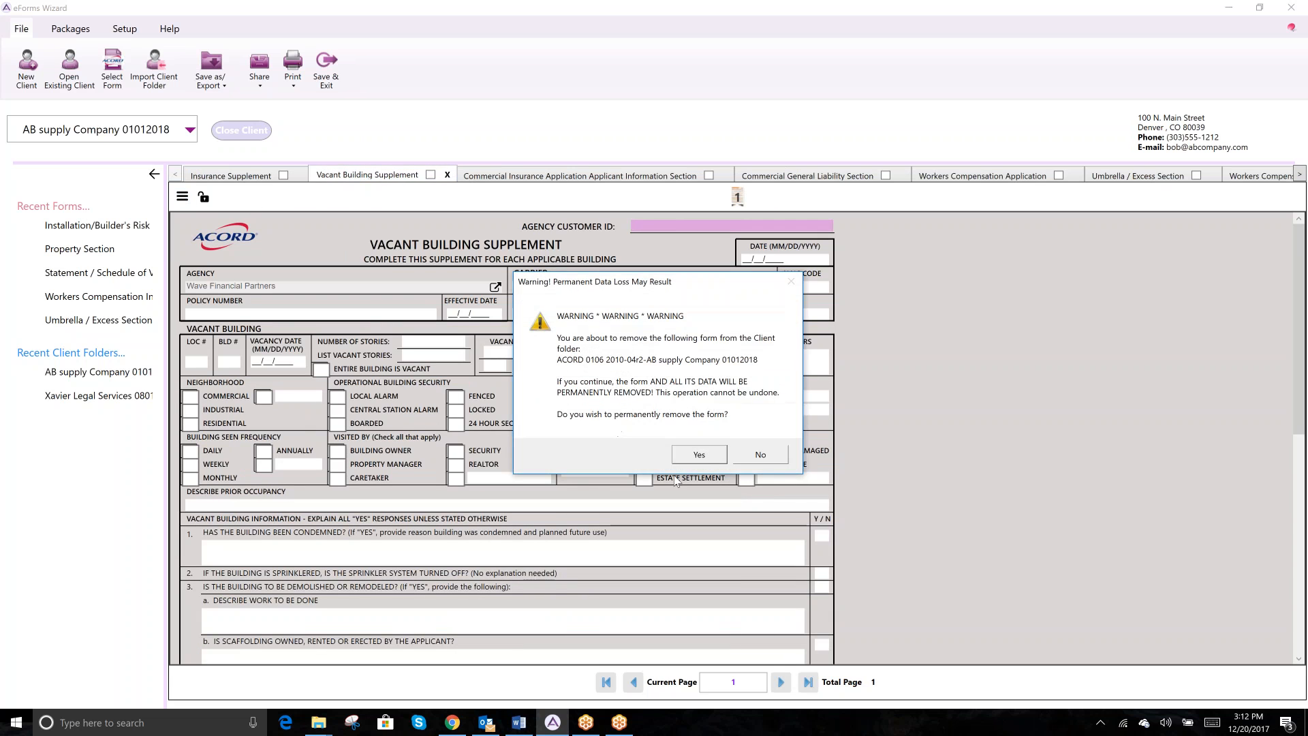
click(699, 455)
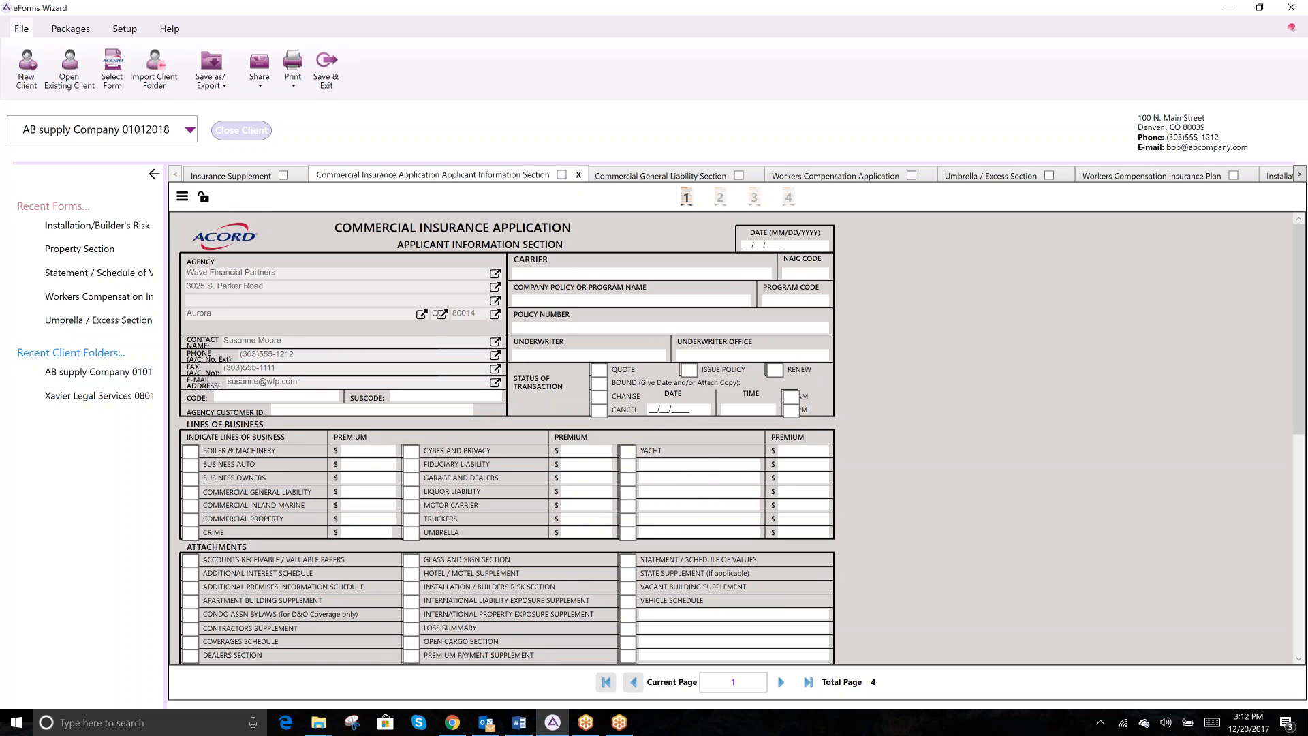
click(182, 197)
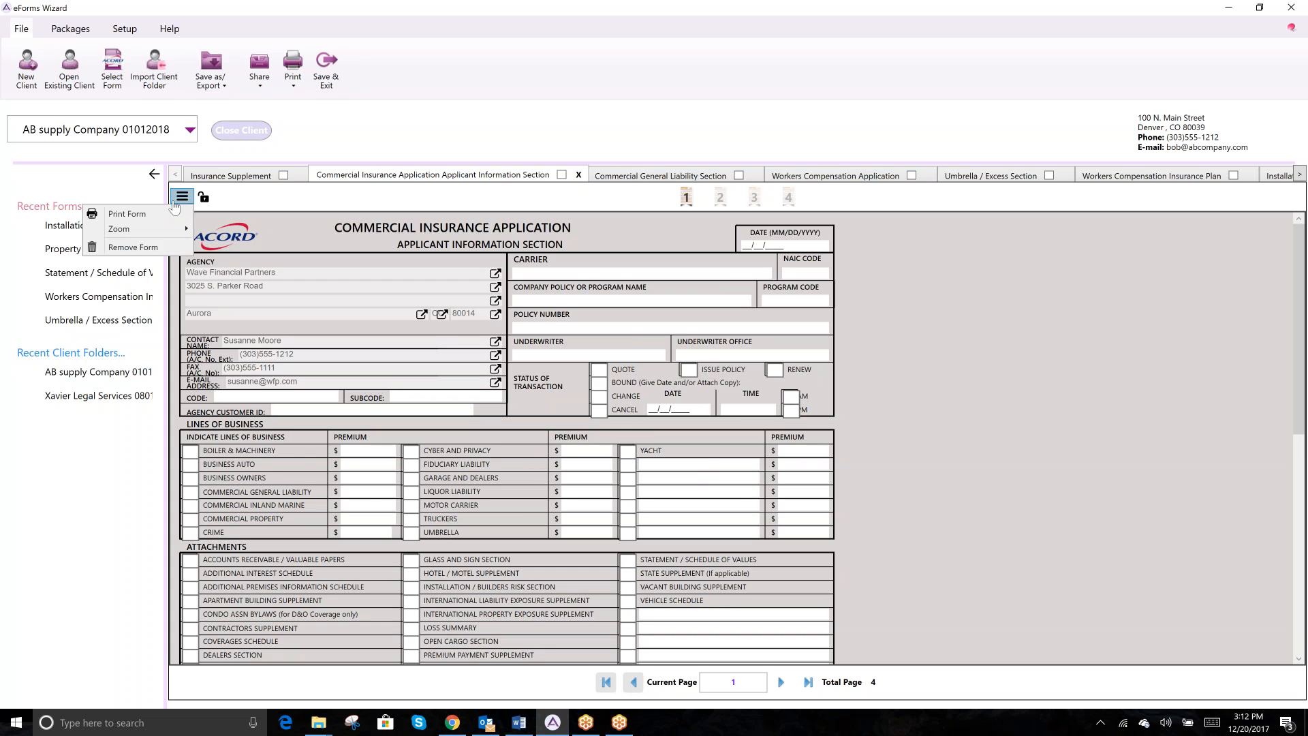
mouse_move(165, 233)
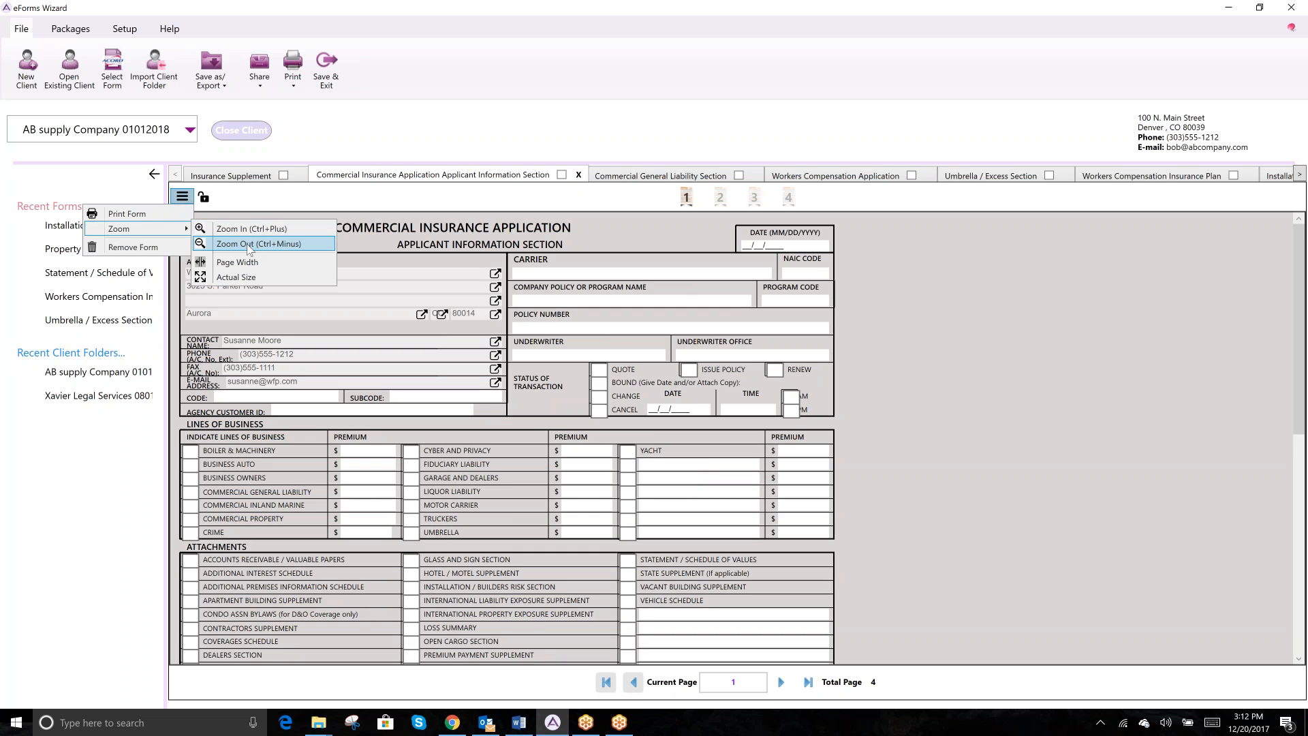
click(912, 289)
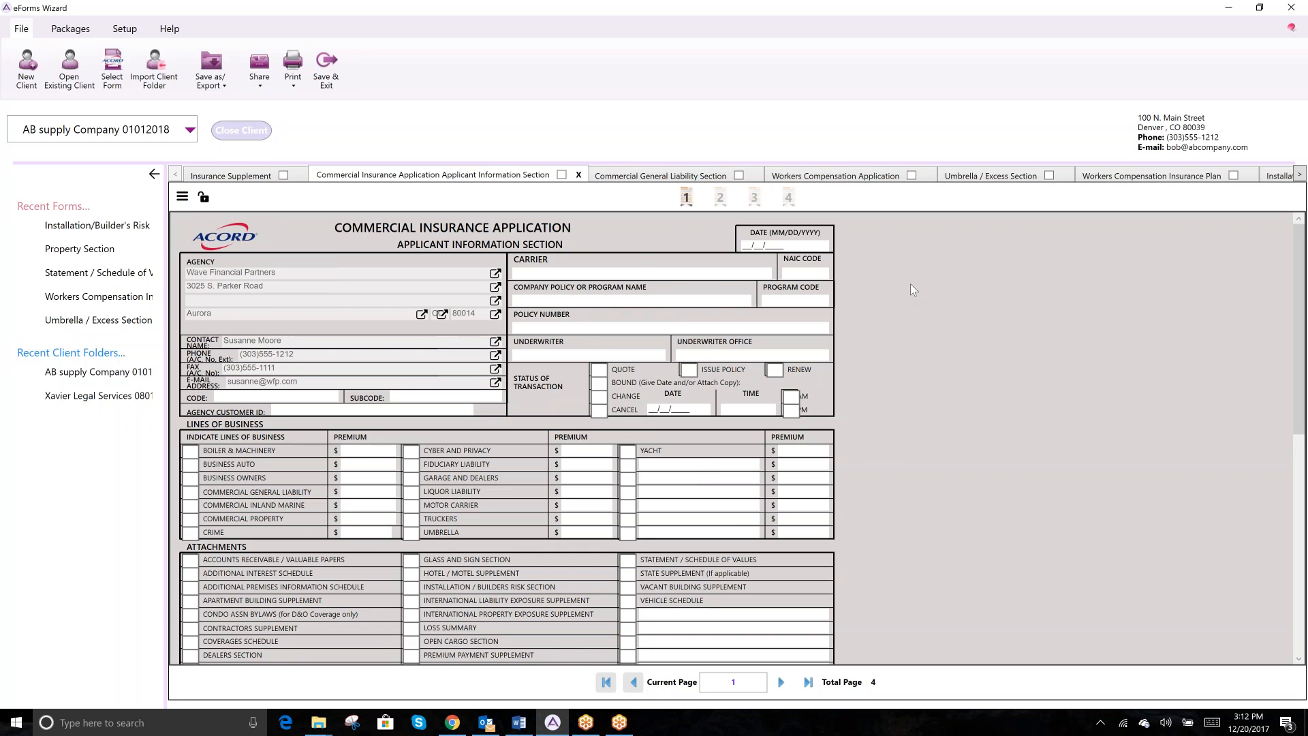
key(ctrl+plus)
key(ctrl+plus)
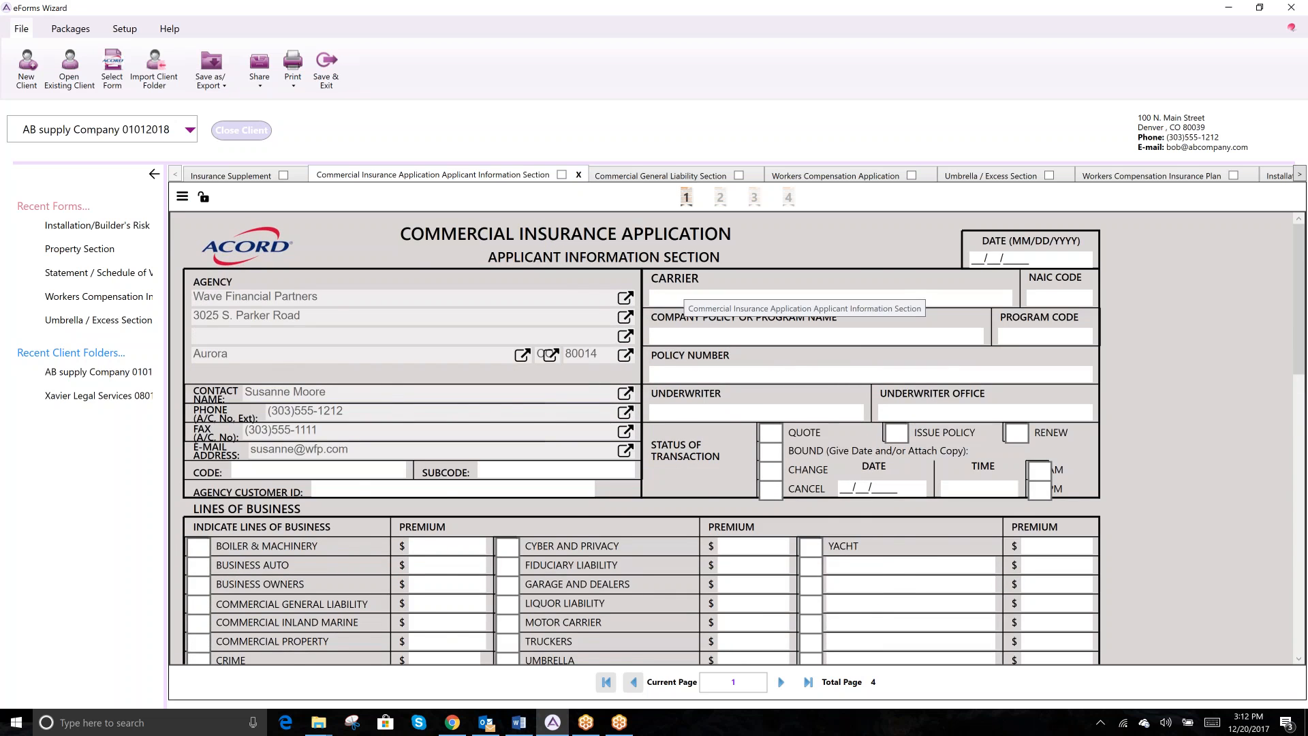
key(ctrl+minus)
key(ctrl+minus)
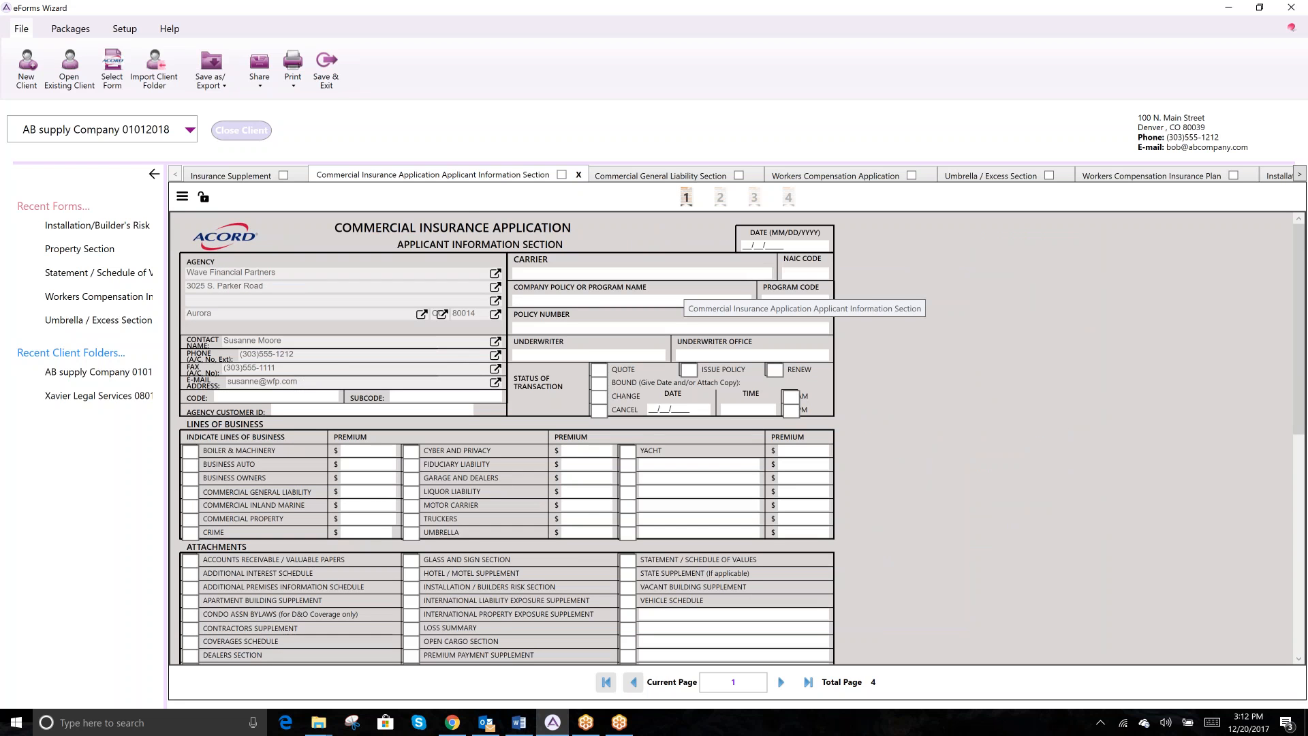
click(181, 197)
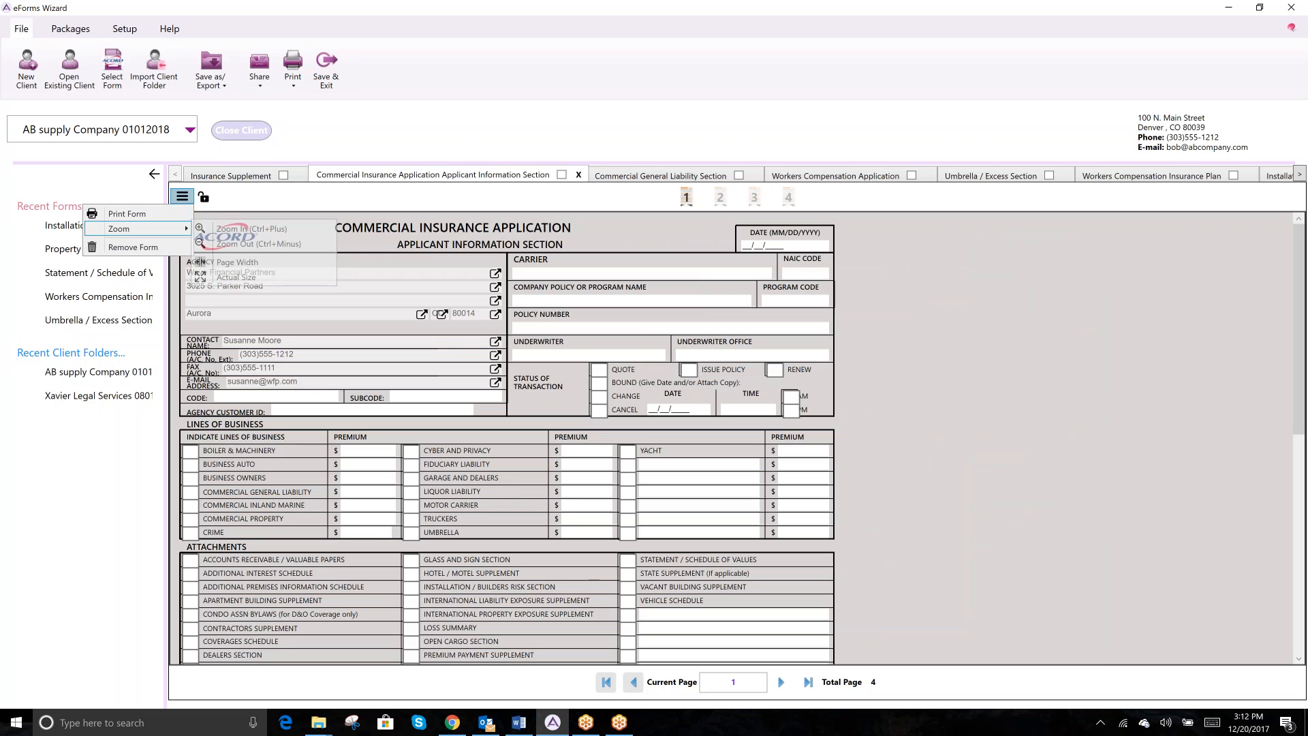
click(224, 263)
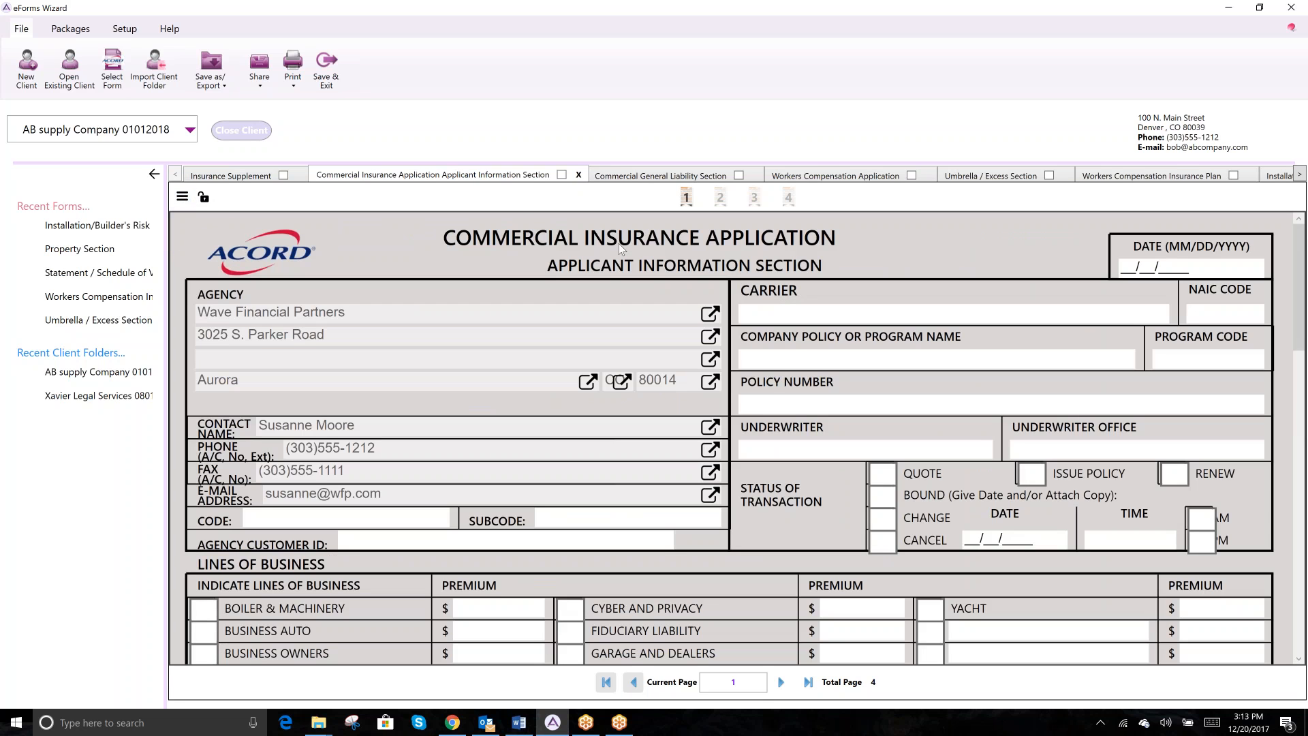
scroll(882, 518, down, 5)
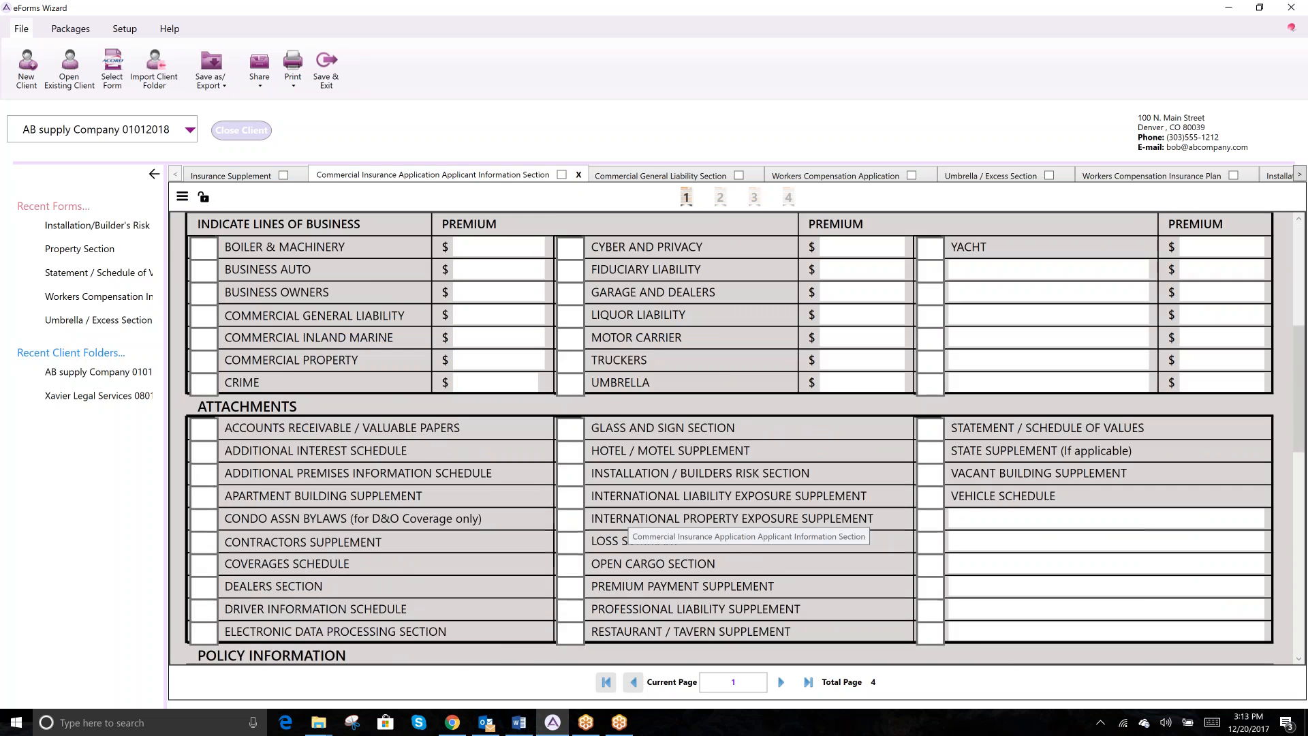
scroll(749, 525, up, 5)
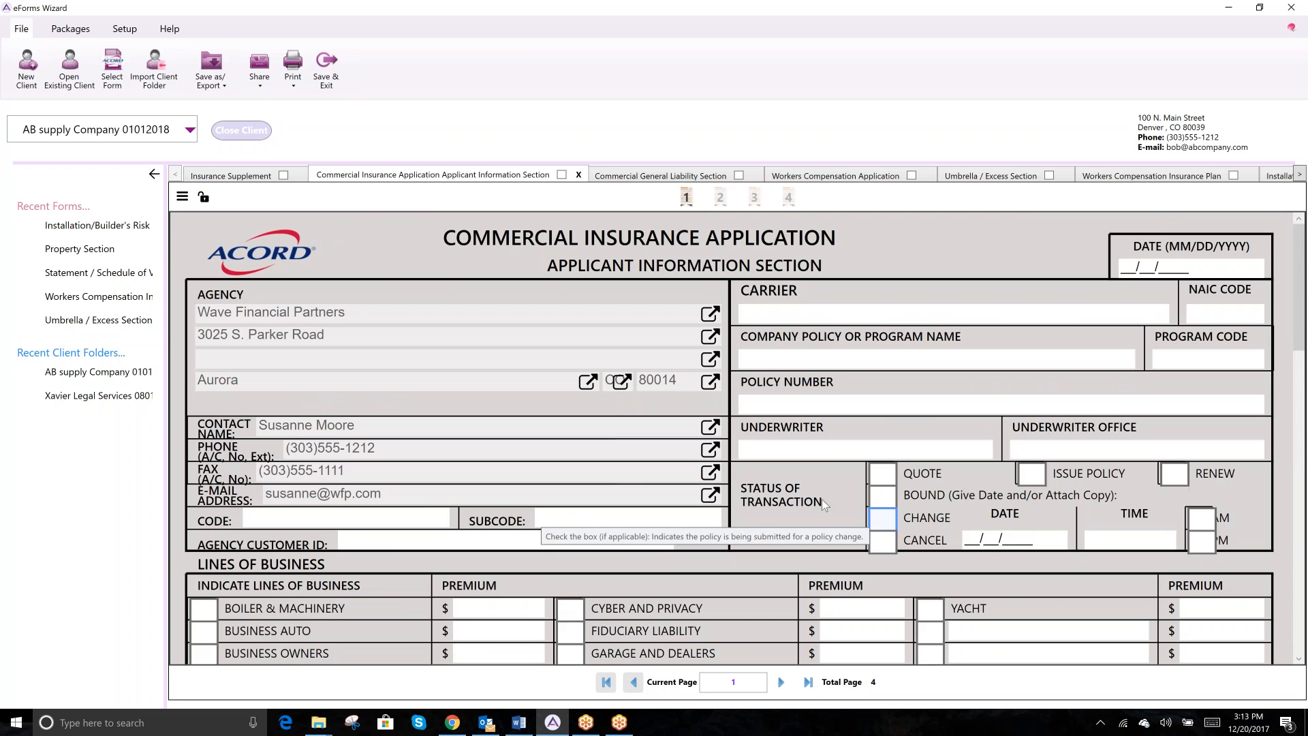
click(182, 196)
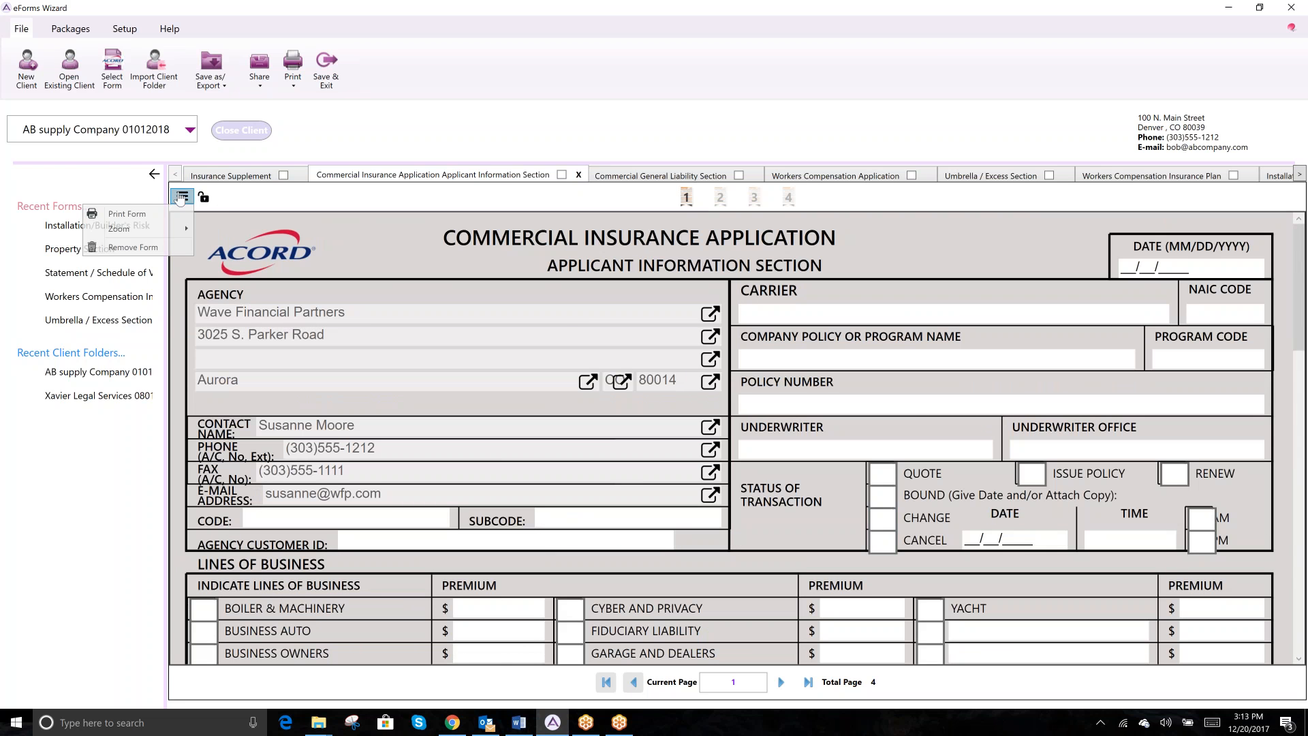
mouse_move(148, 226)
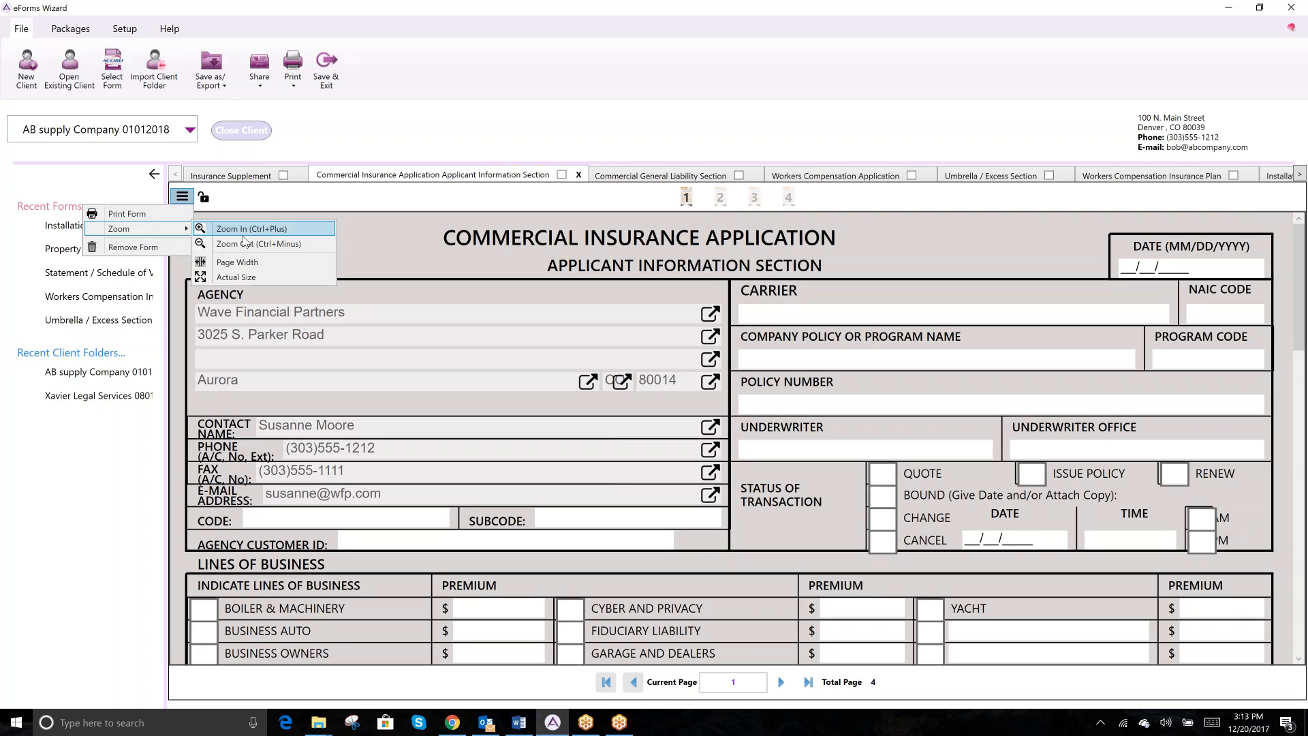
click(242, 279)
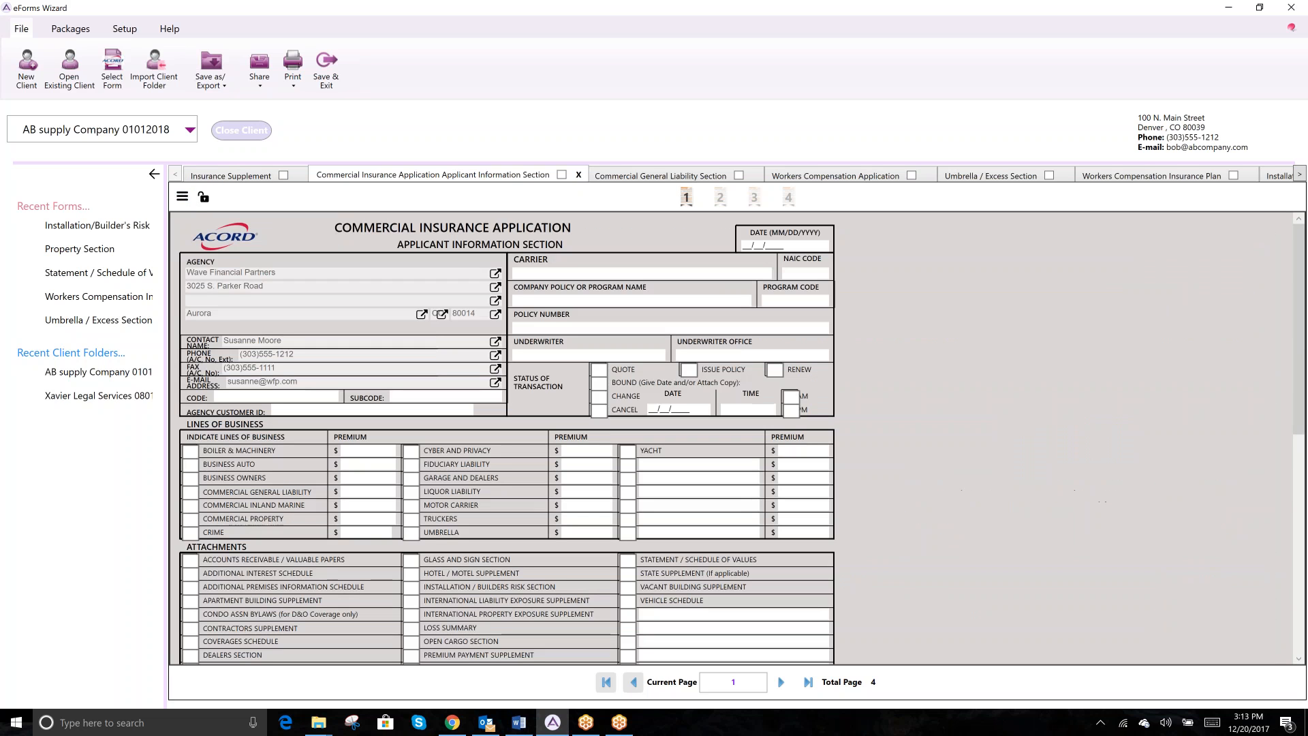
click(180, 197)
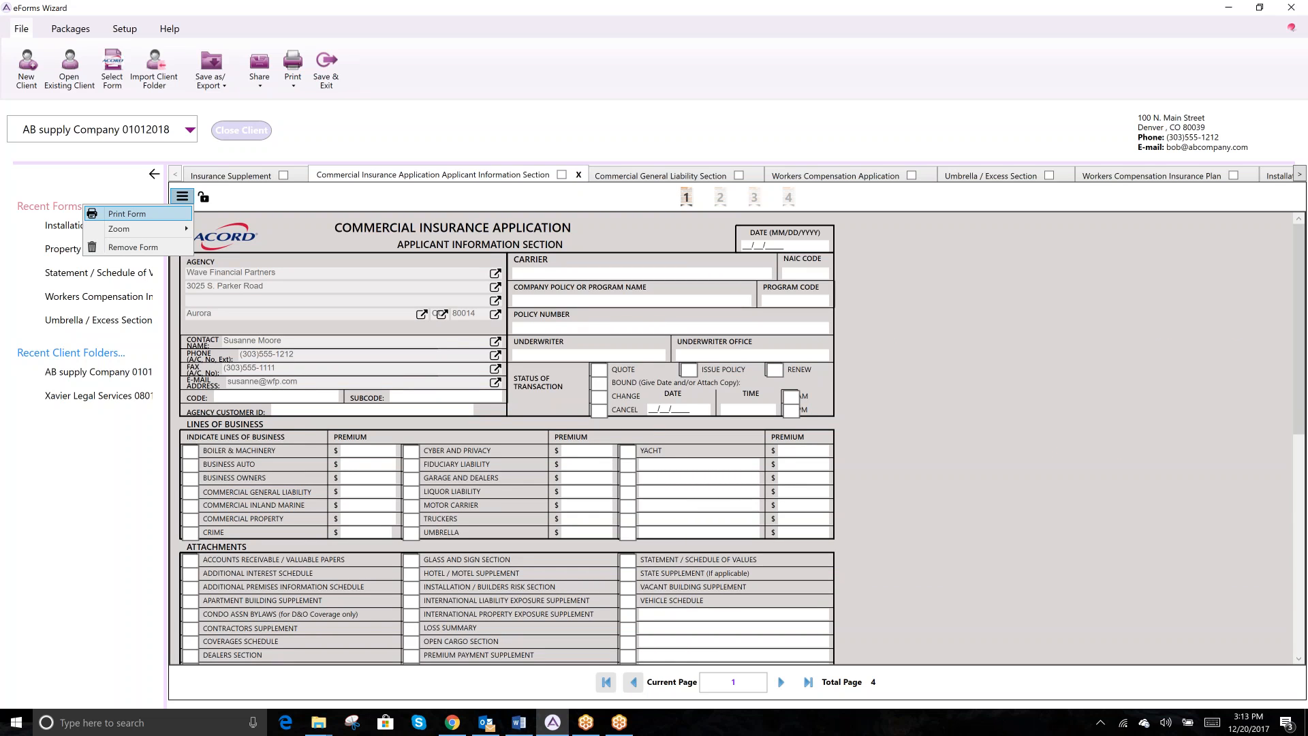
- Close the form menu, lock then unlock the Commercial Insurance Application, and show Insurance Supplement
click(257, 193)
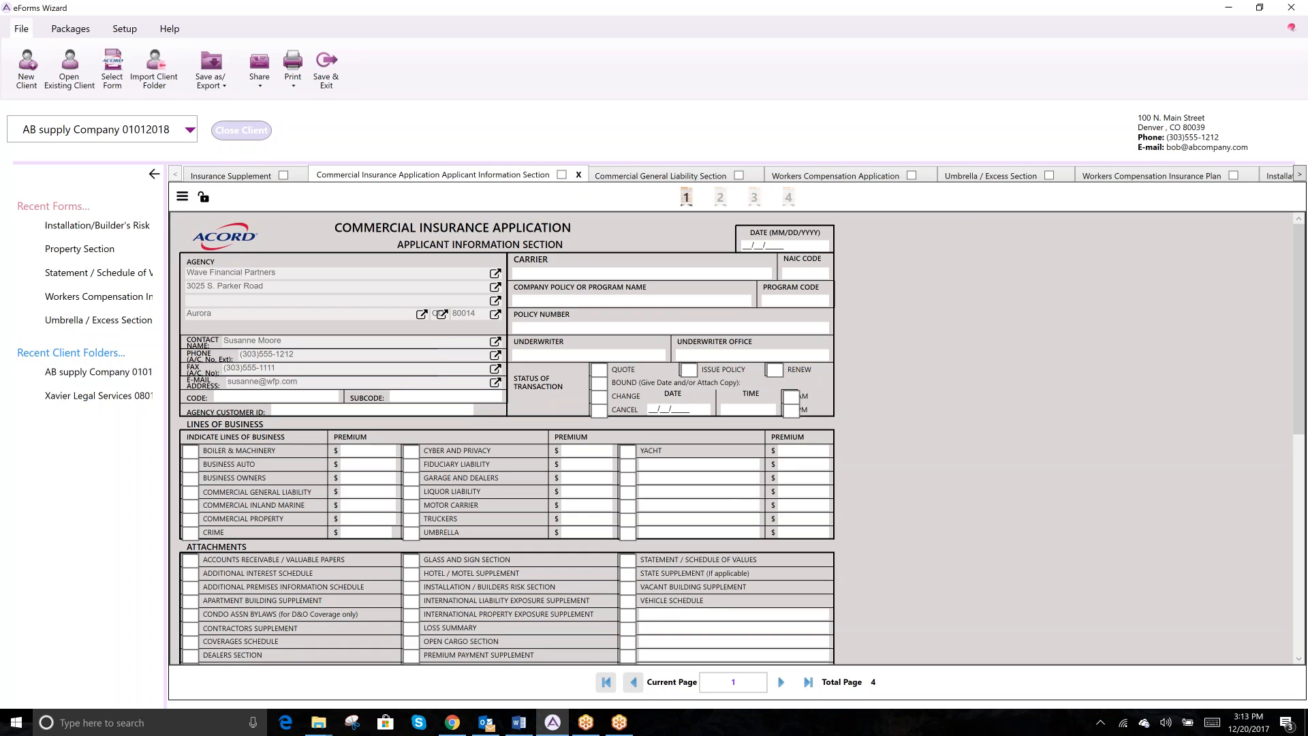
click(203, 198)
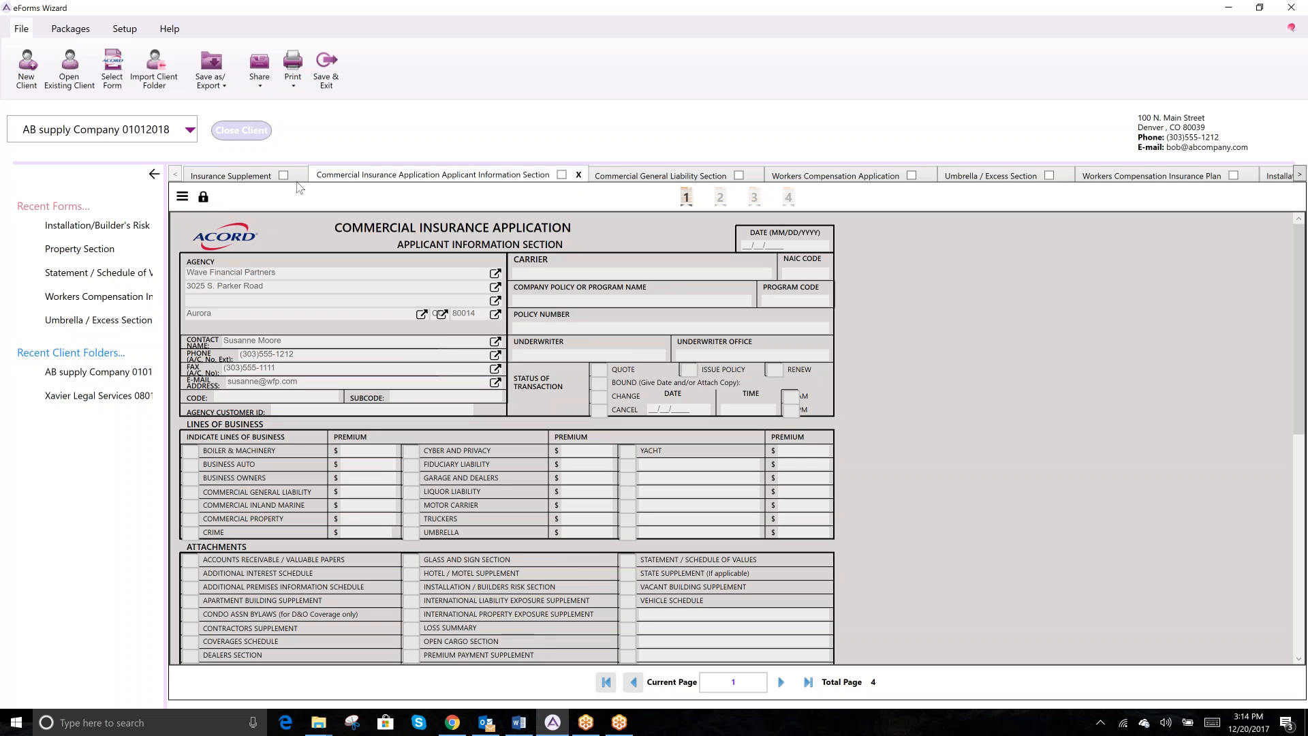
click(203, 197)
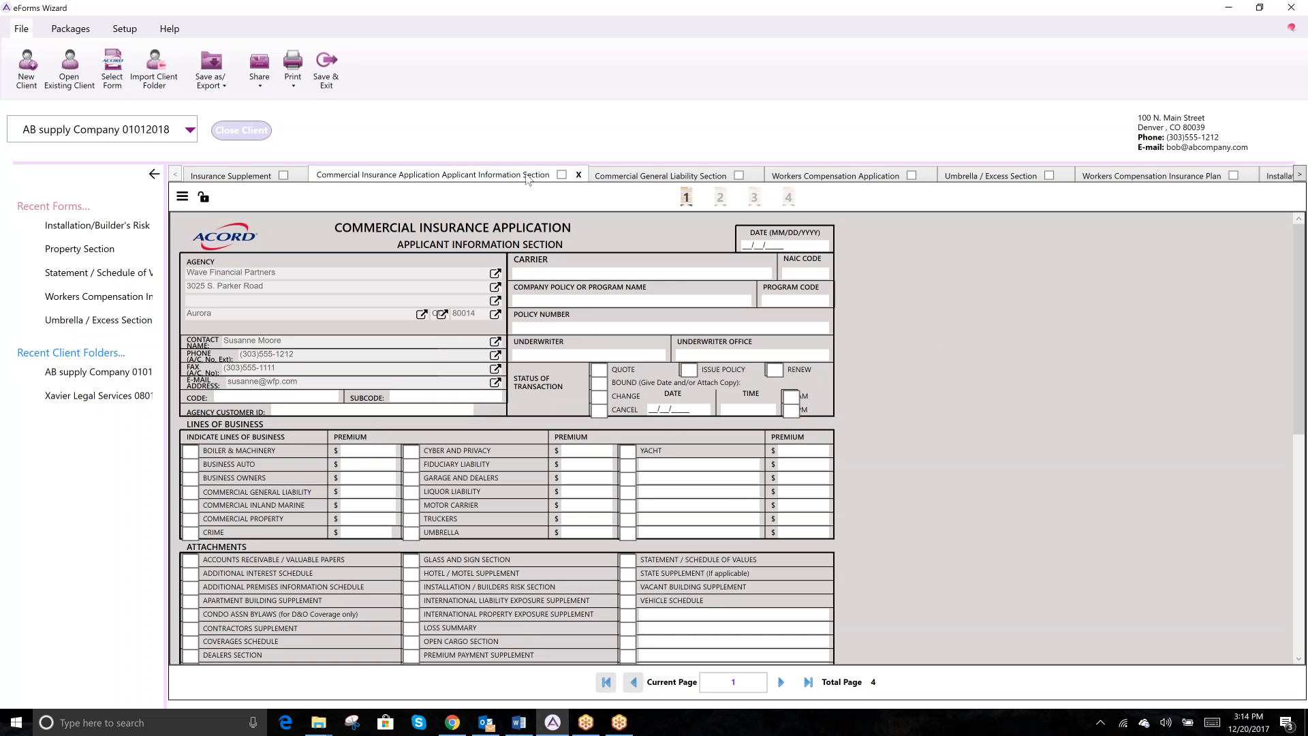
click(235, 177)
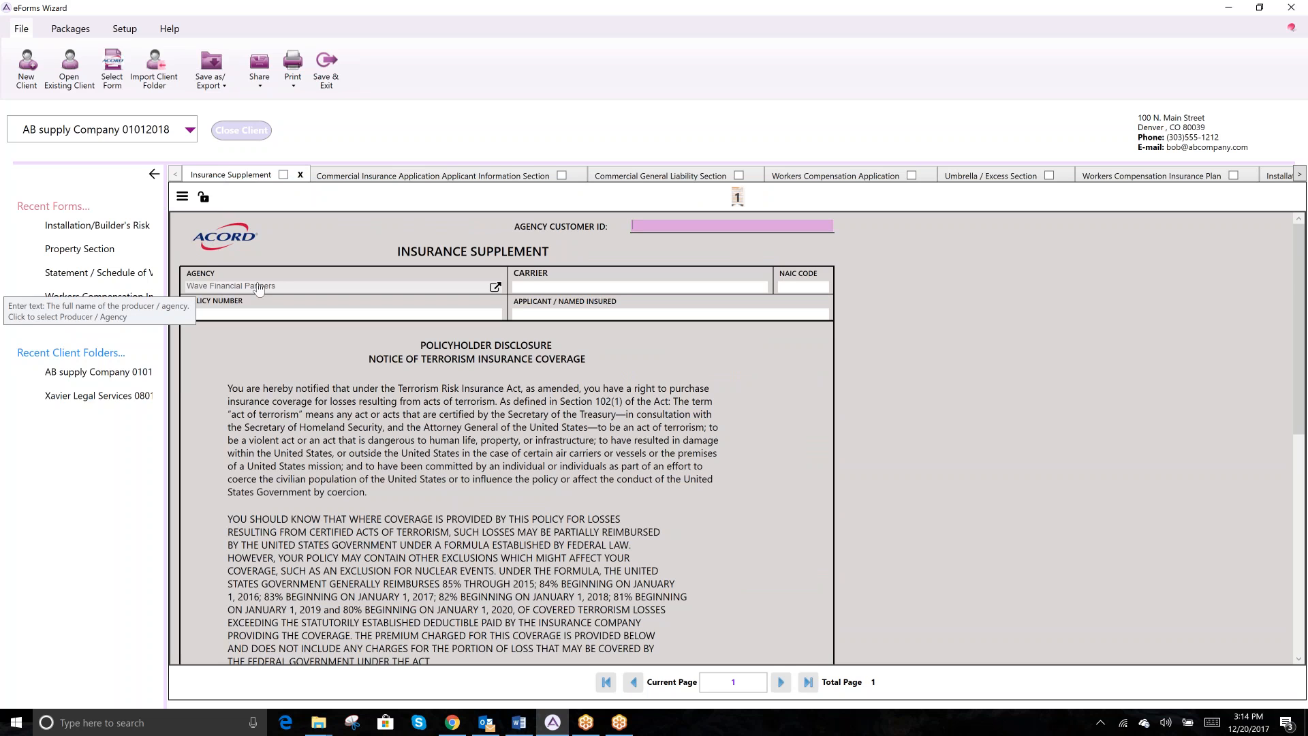
click(120, 29)
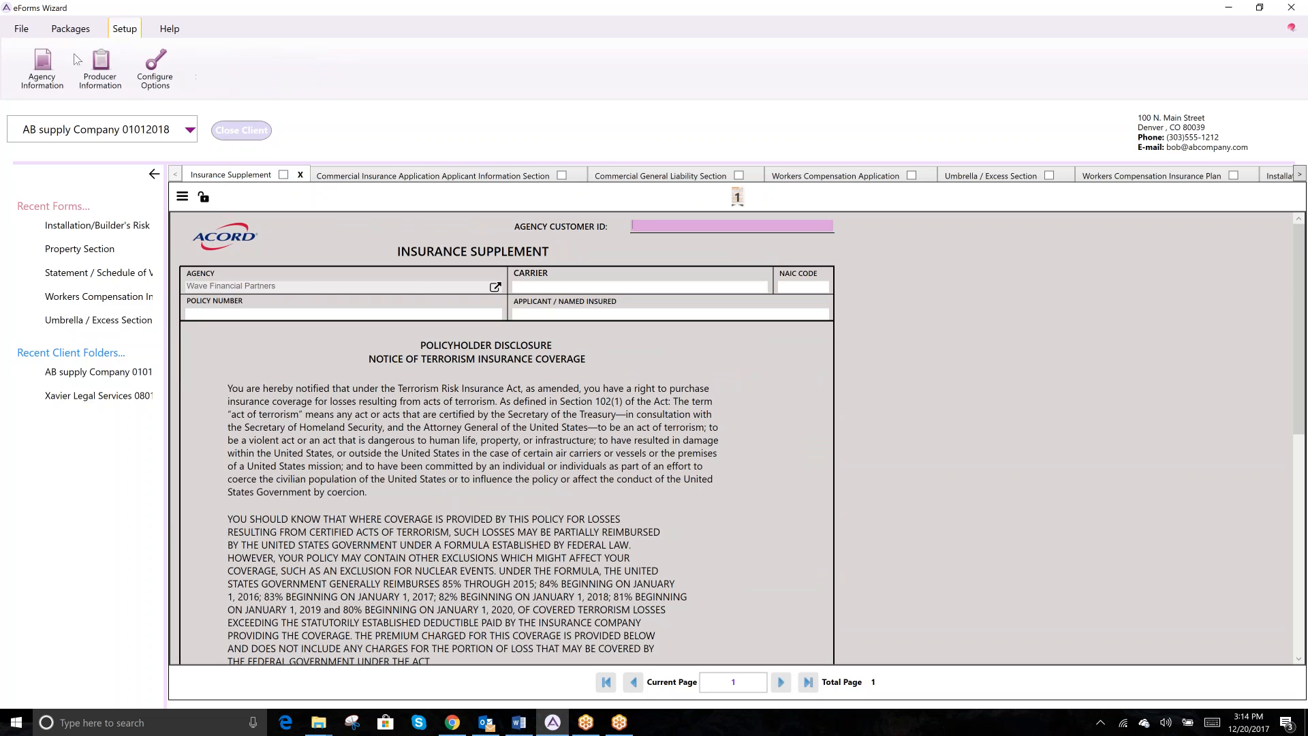
click(42, 68)
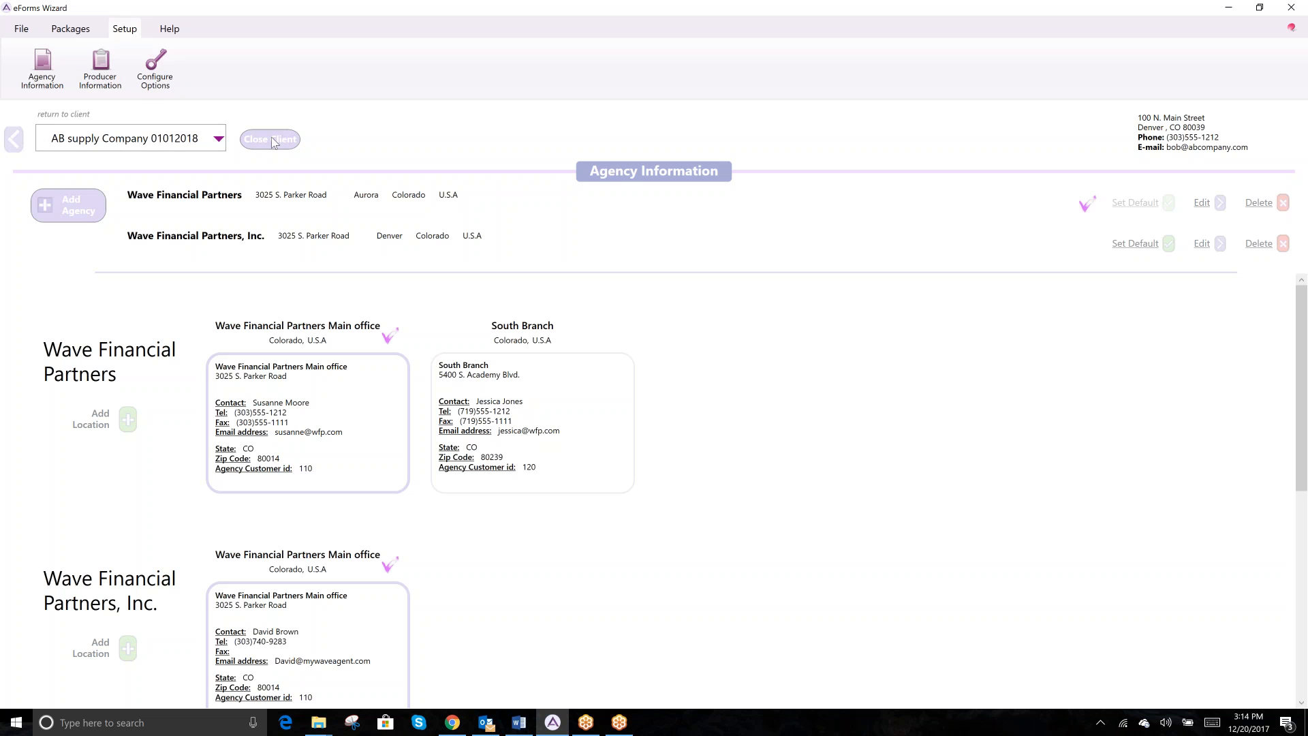
click(15, 139)
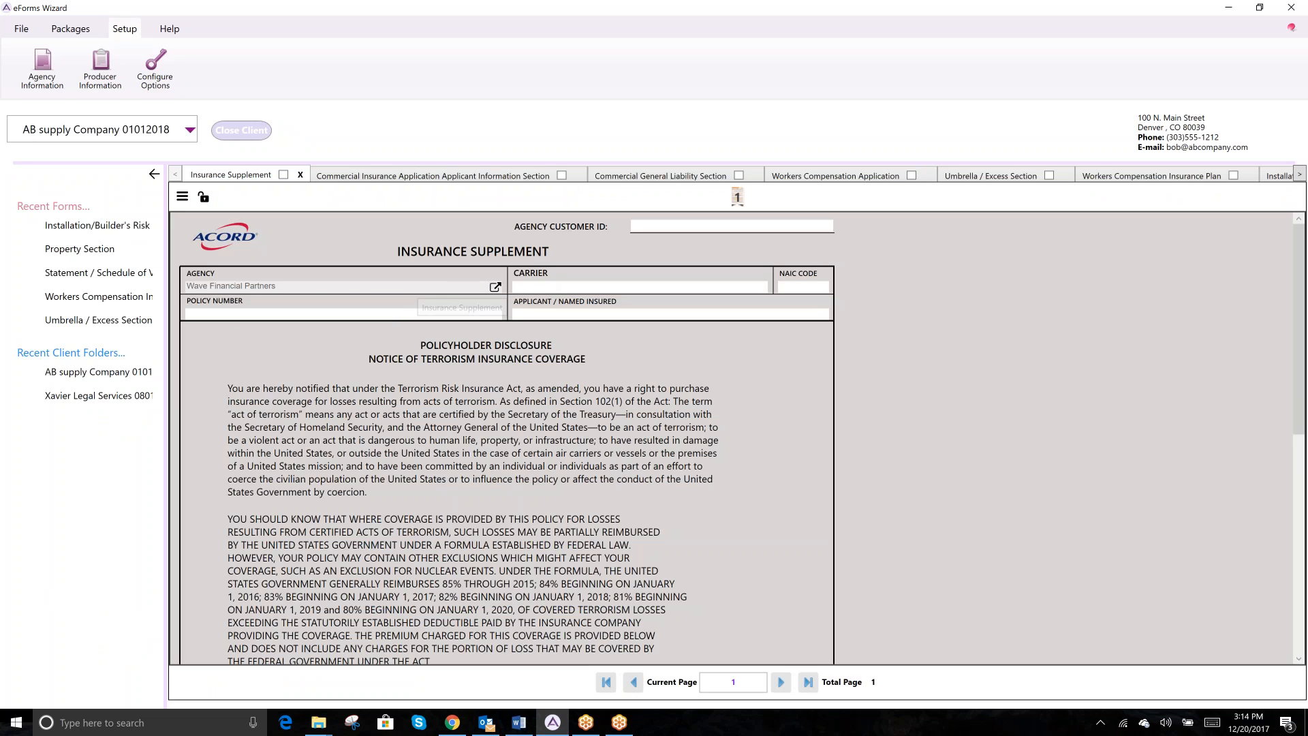
- Enter 'AB Supply Company' as Applicant / Named Insured, then go back to the Commercial Insurance Application
click(533, 287)
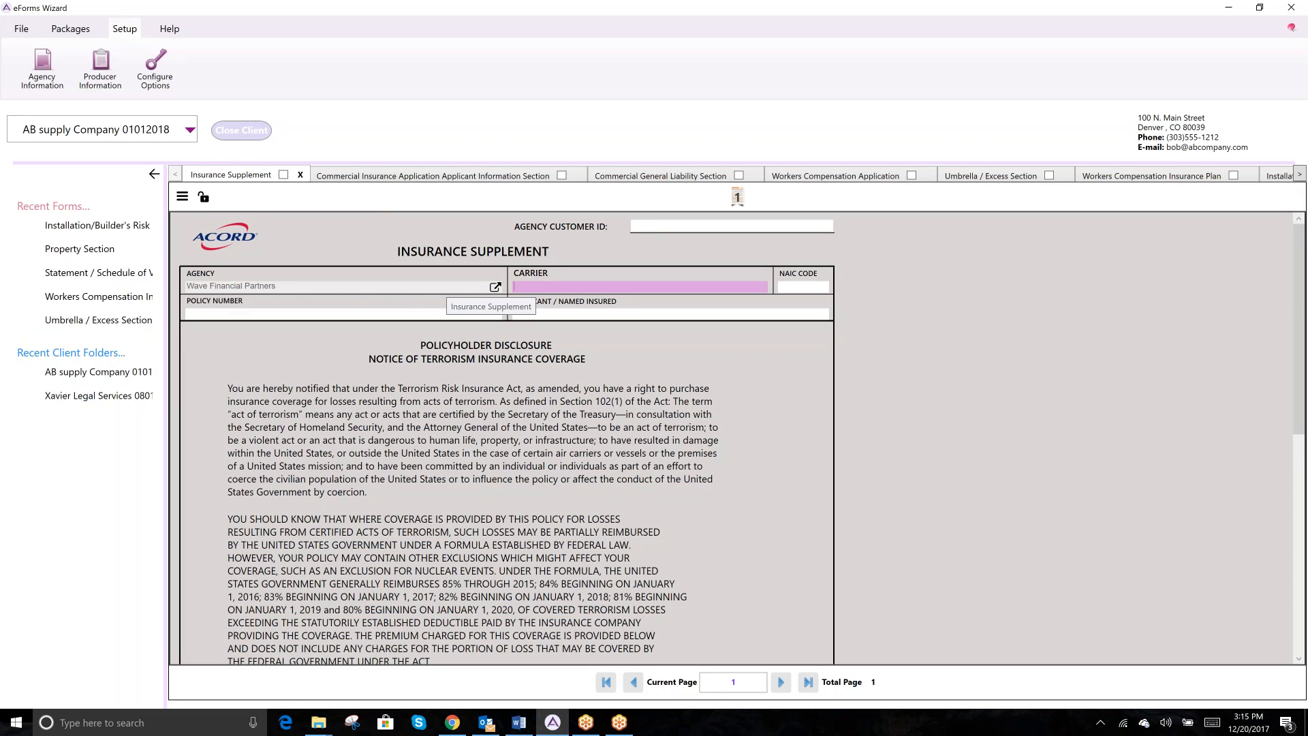
key(Tab)
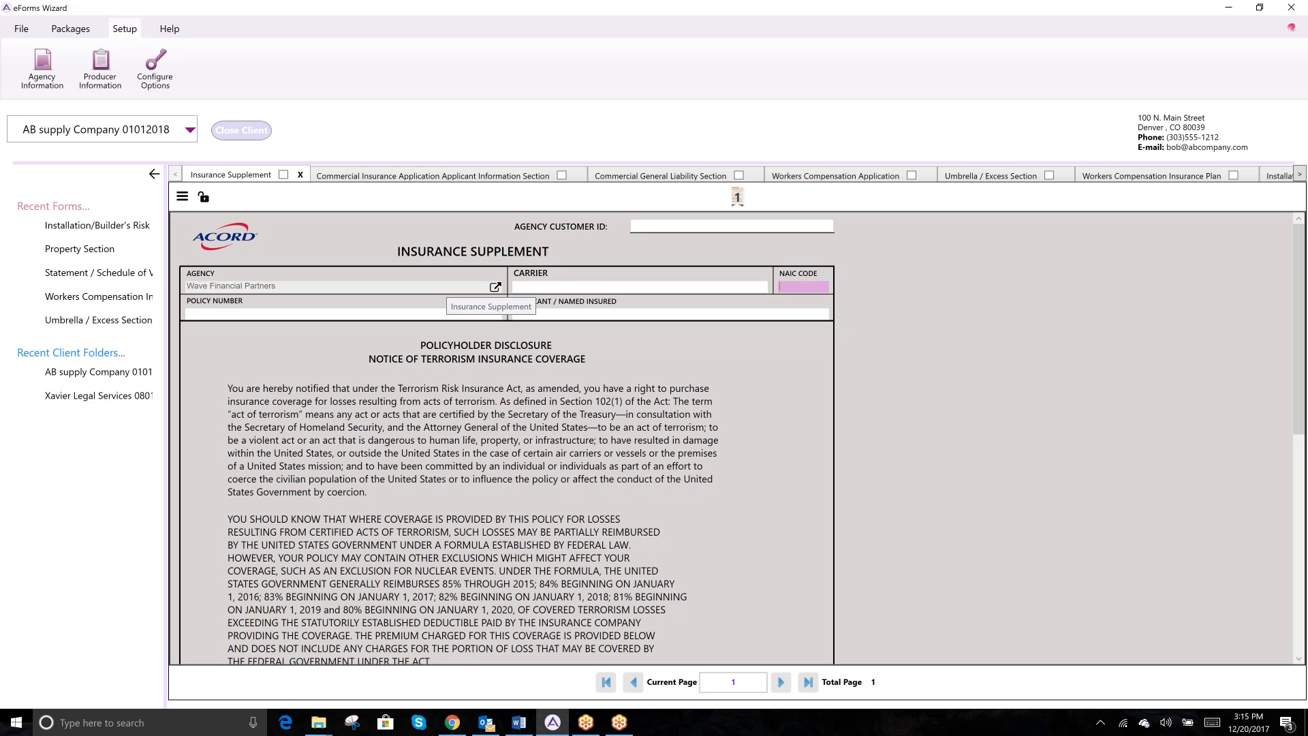
key(Tab)
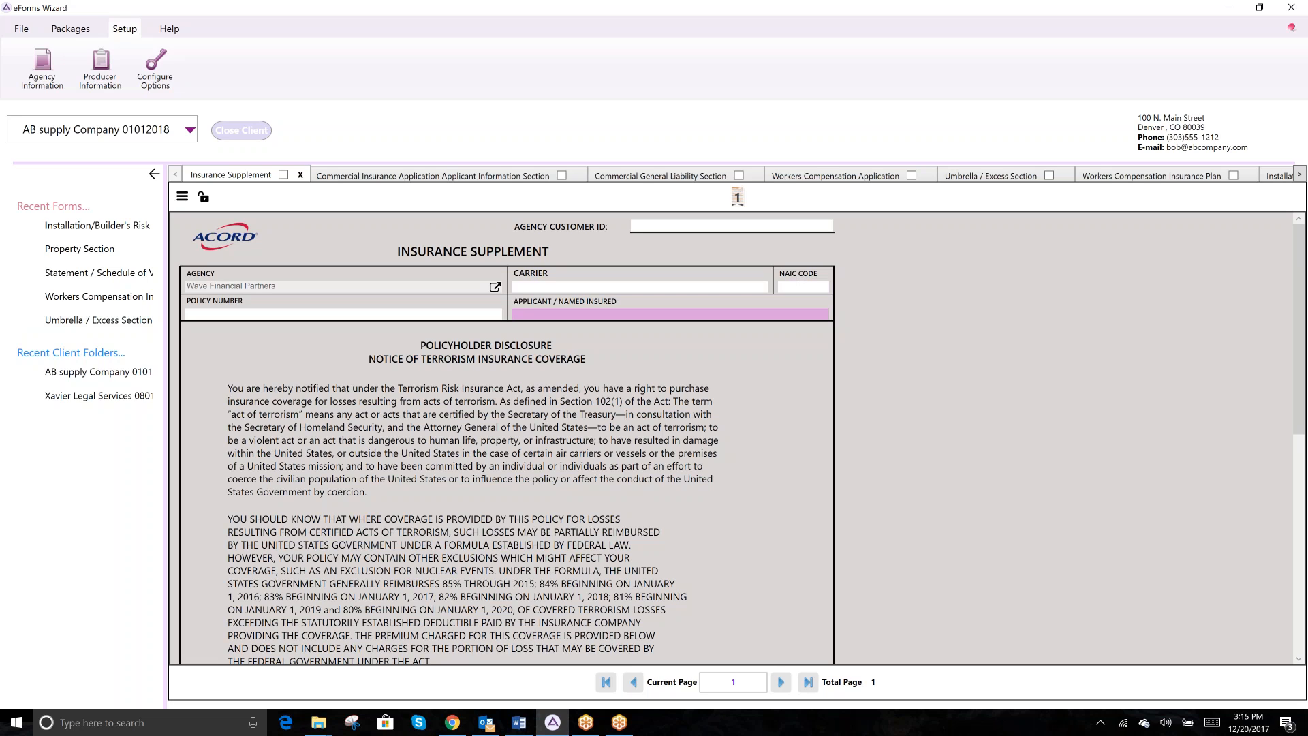
text(AB)
text(Supply)
text(Company)
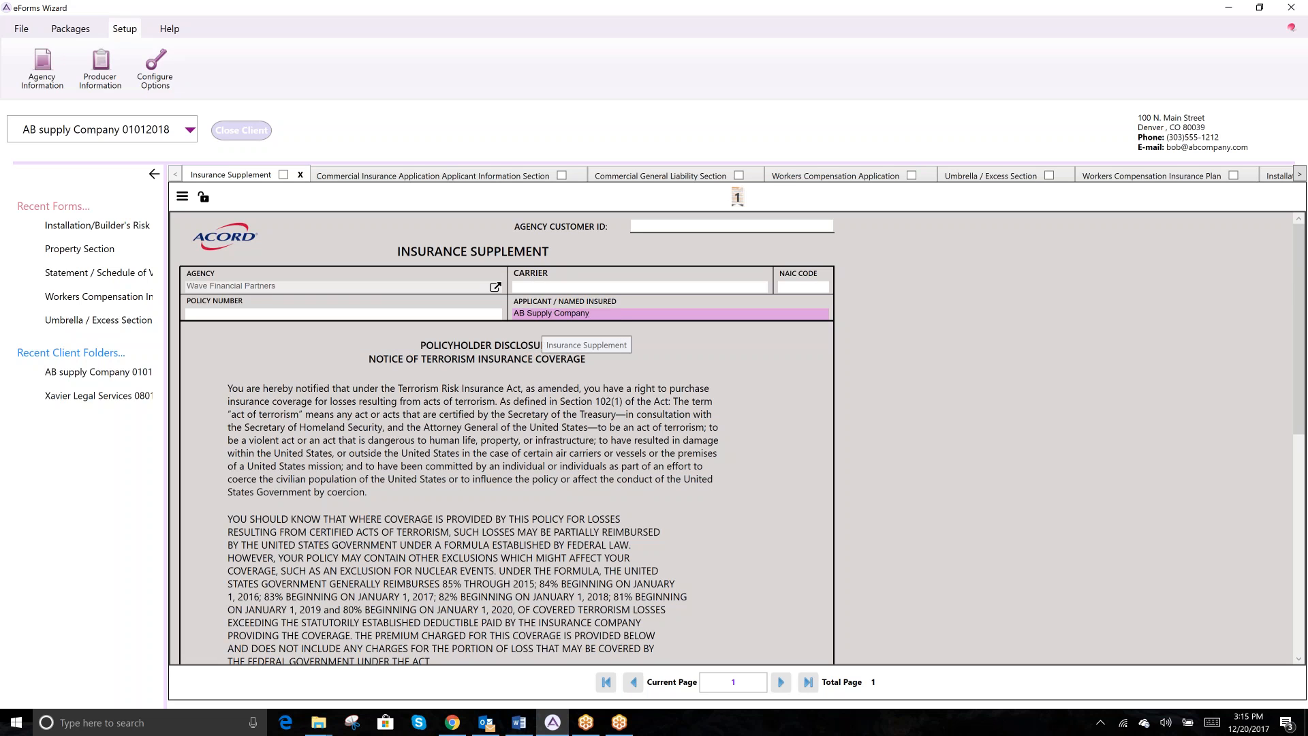
scroll(623, 324, down, 3)
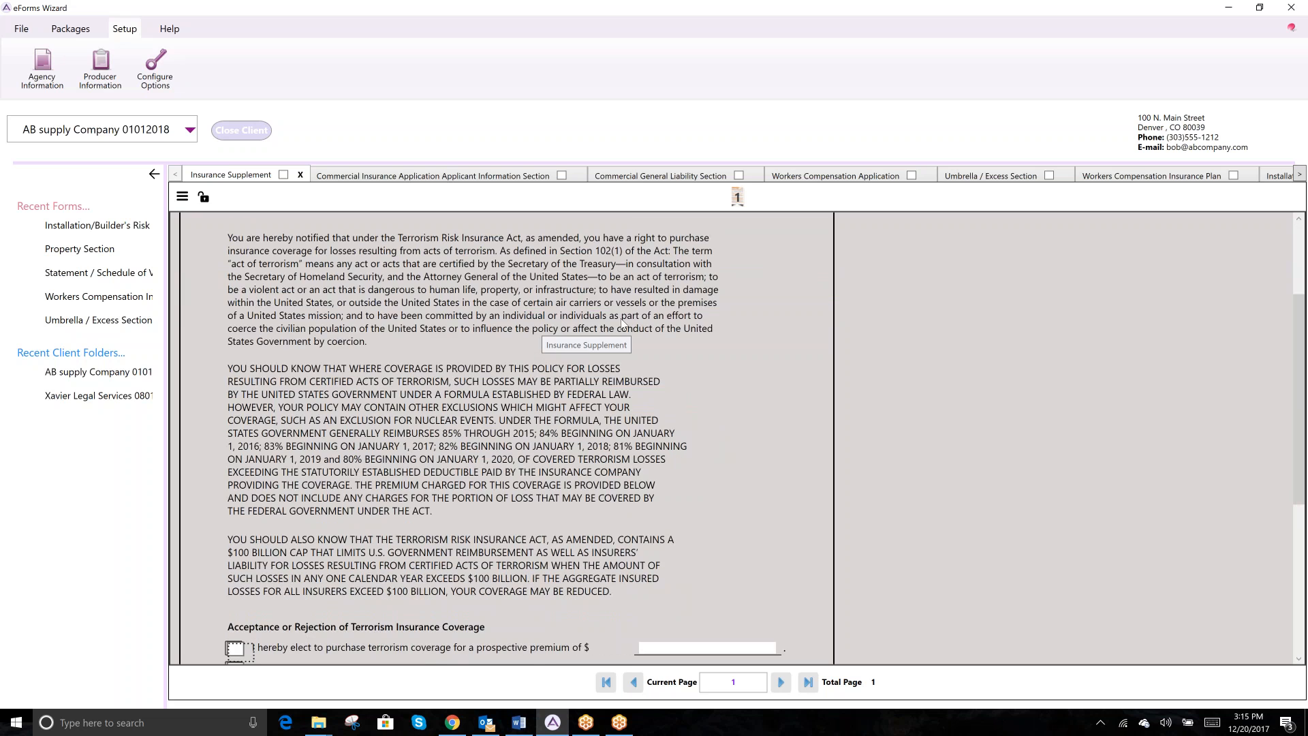
click(379, 177)
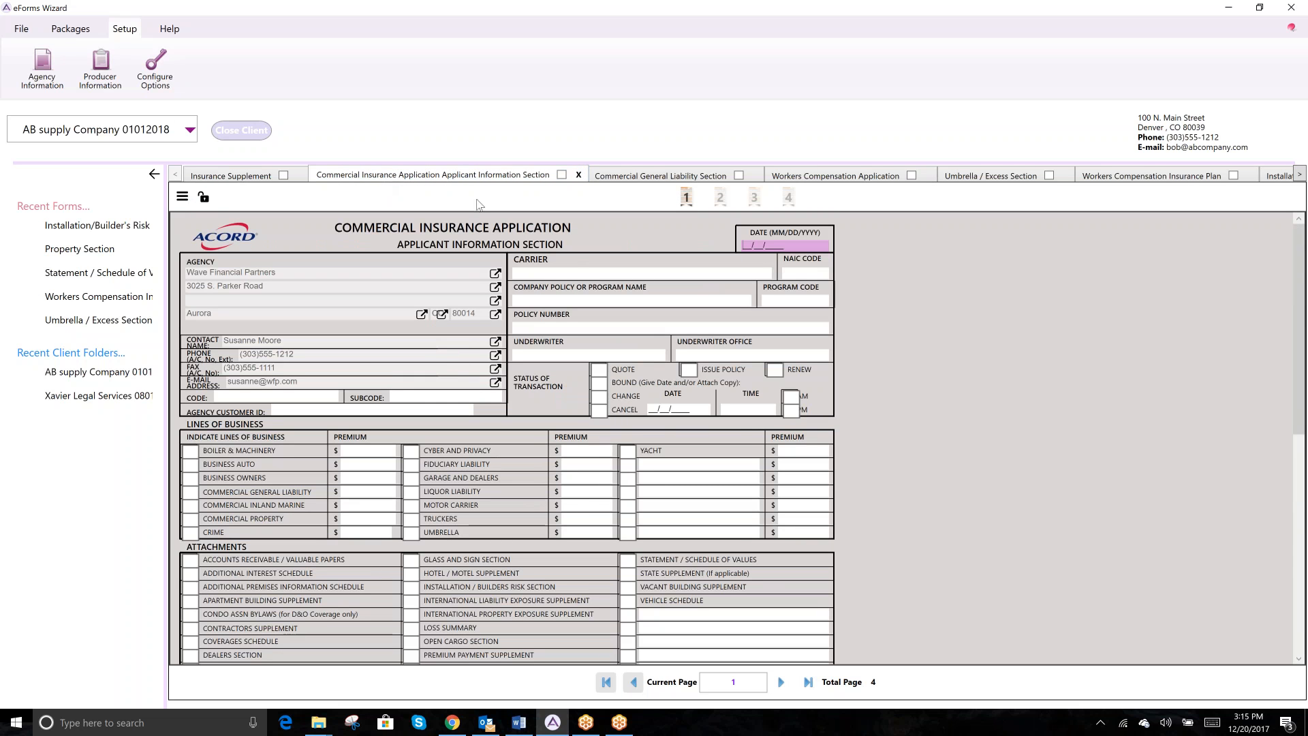
- Check the prefilled first named insured on the CGL Section, then move to the Umbrella / Excess Section
click(628, 178)
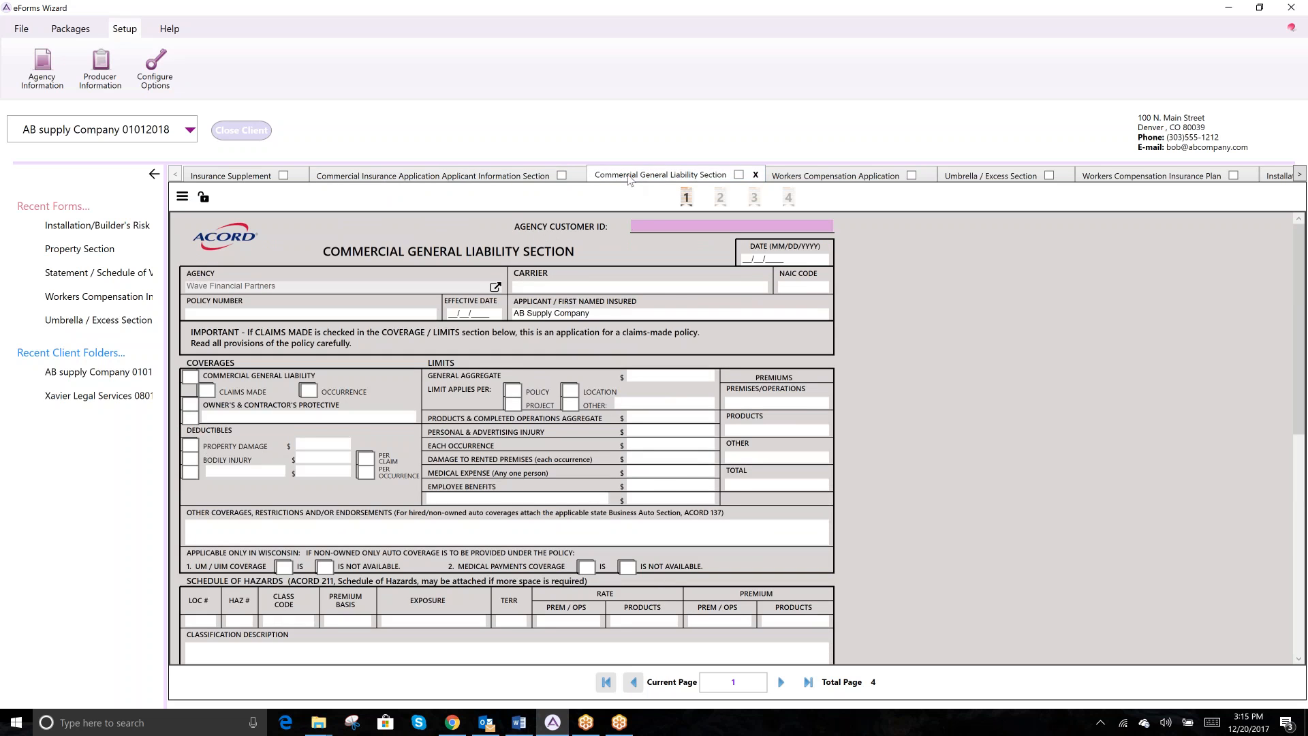
click(609, 314)
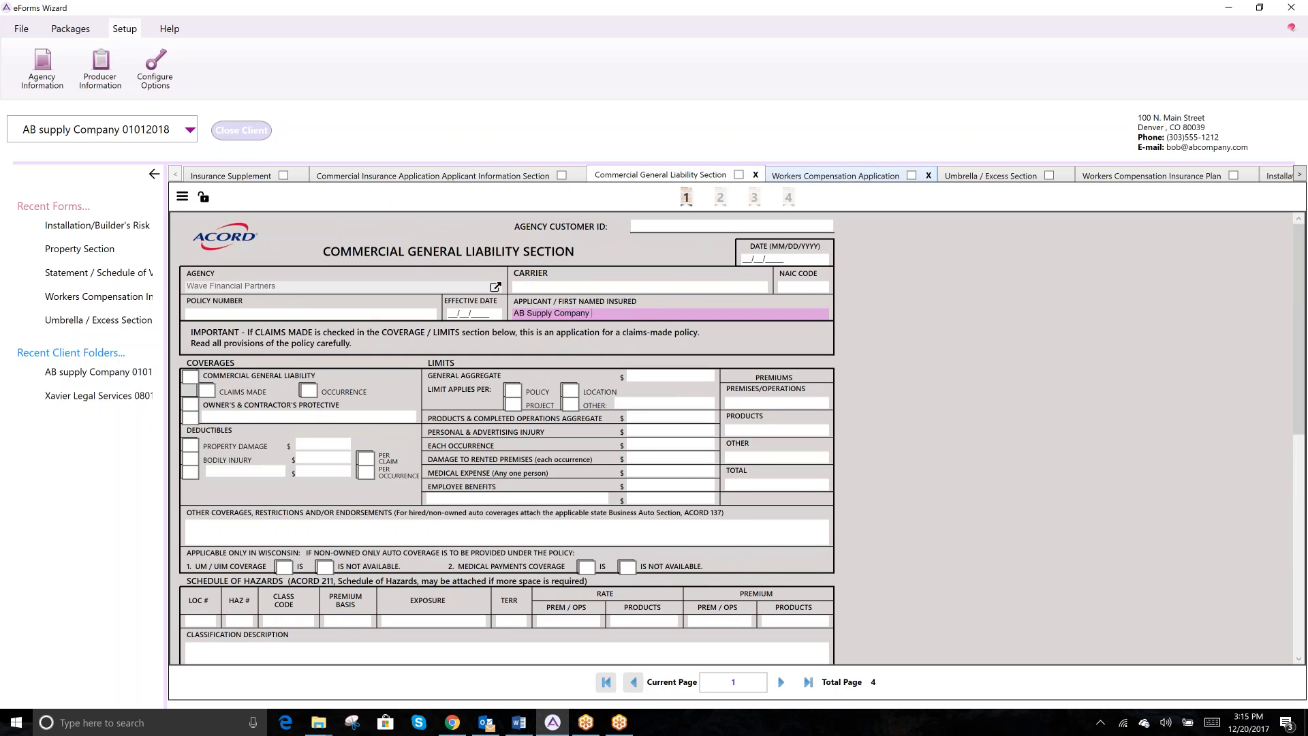
click(848, 176)
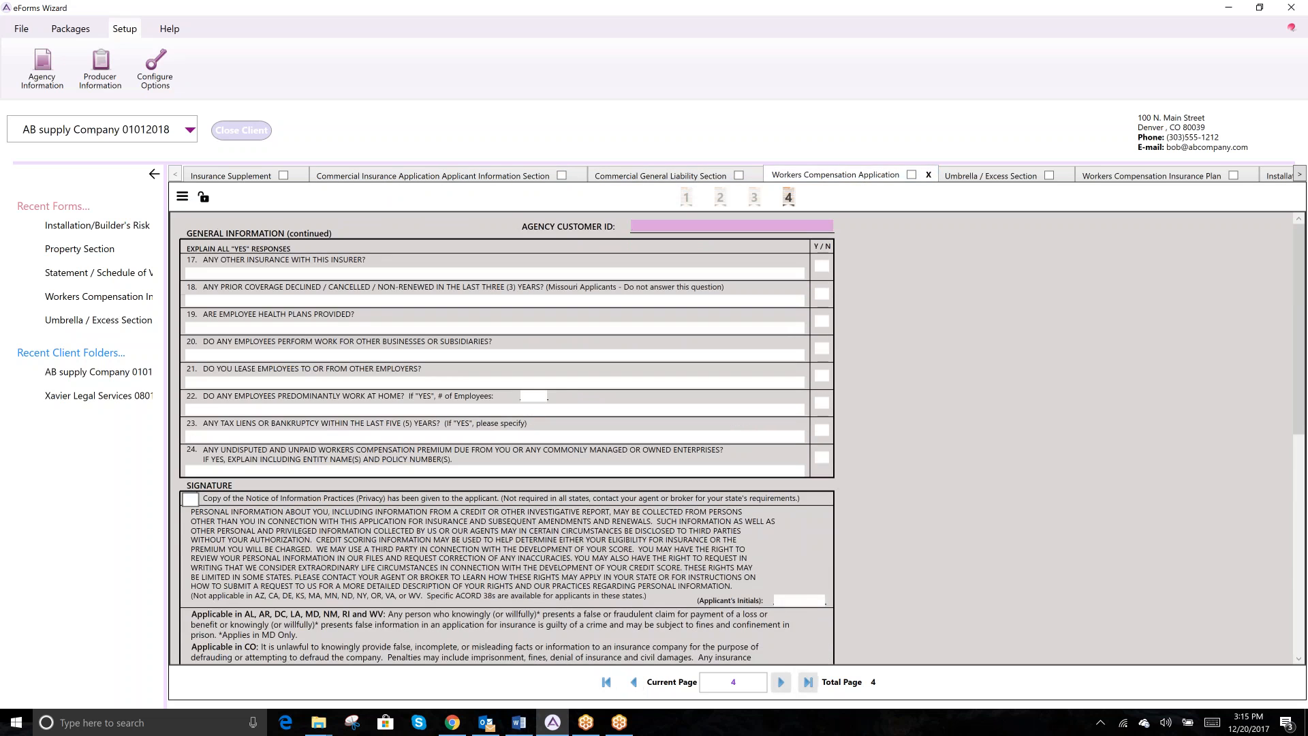
click(967, 177)
click(676, 329)
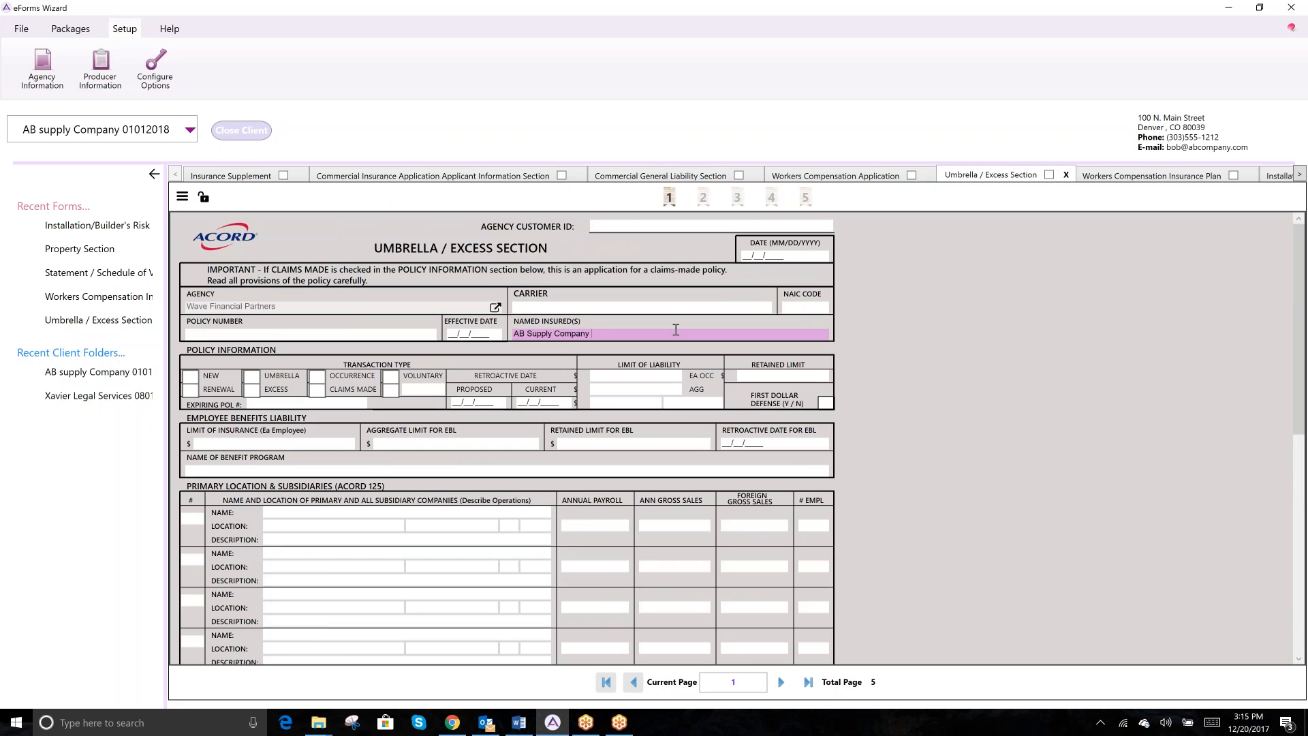
- Date the Umbrella section 01/01/2018 and compare it against the Applicant Information and Workers Comp Plan forms
click(815, 258)
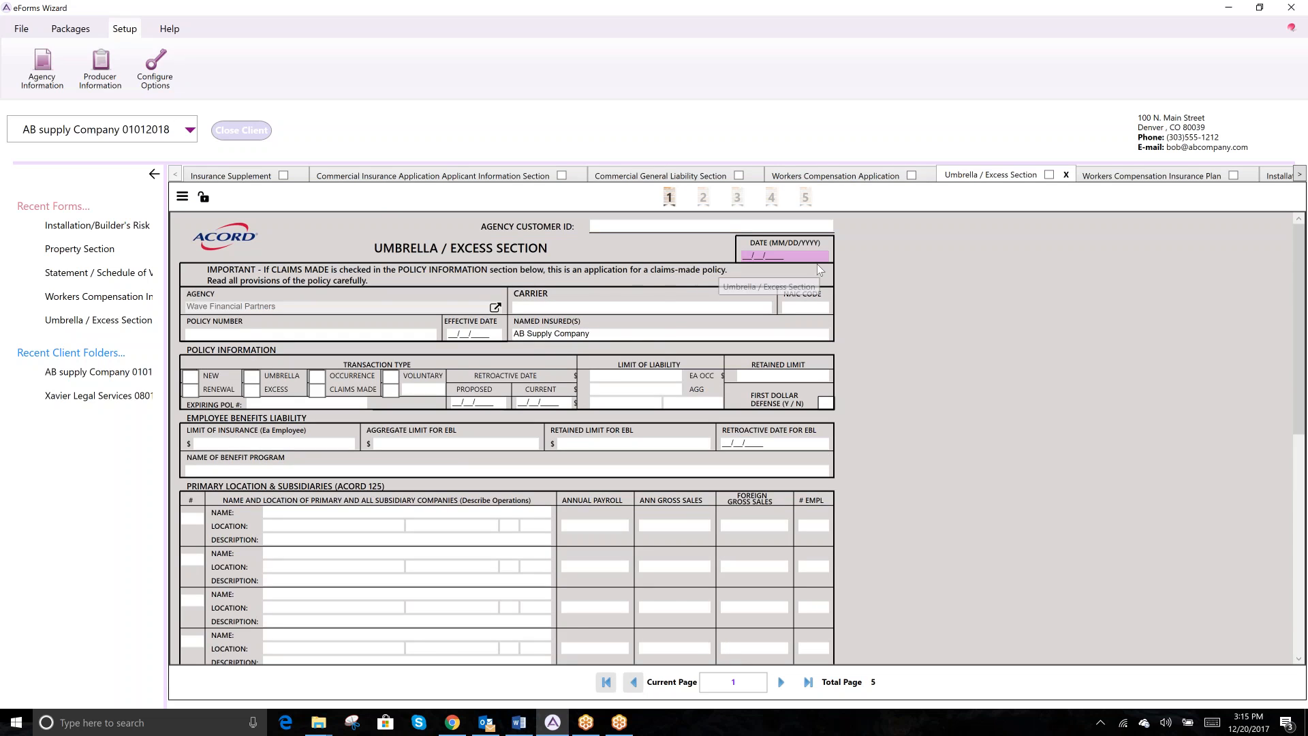
text(01/01/2018)
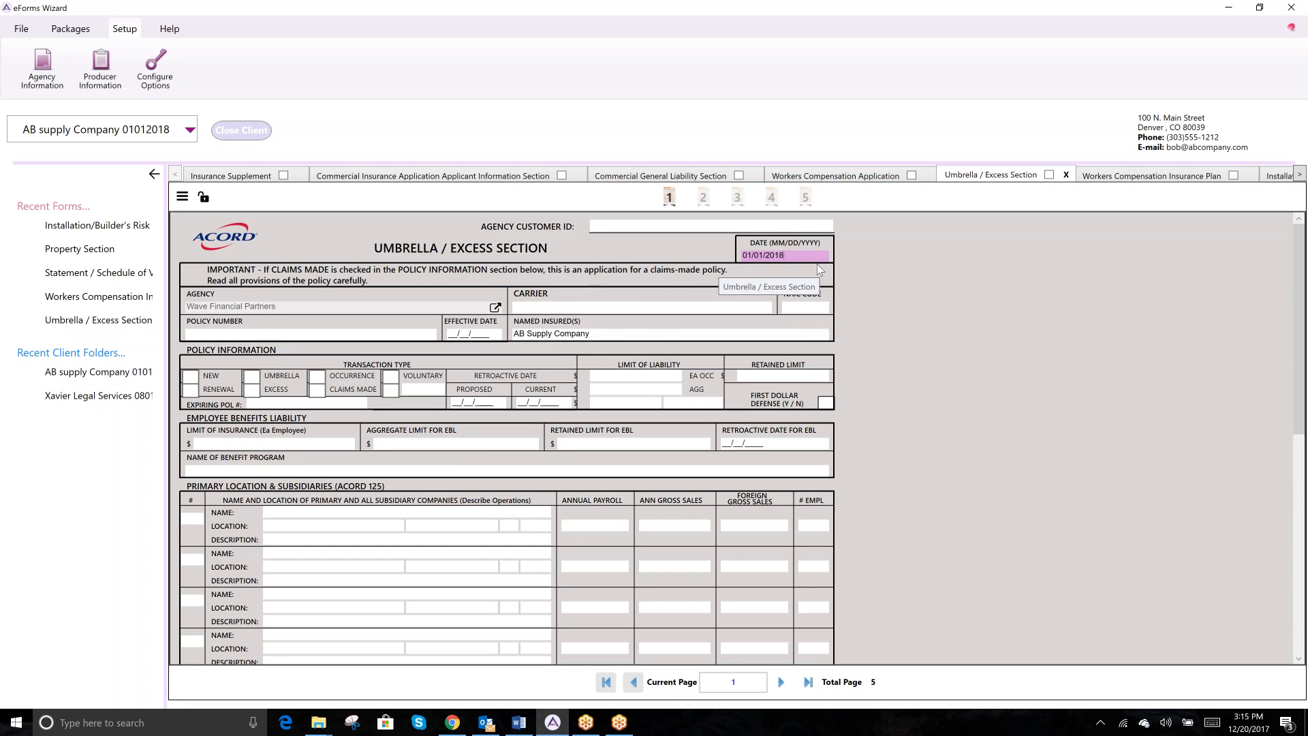
key(Tab)
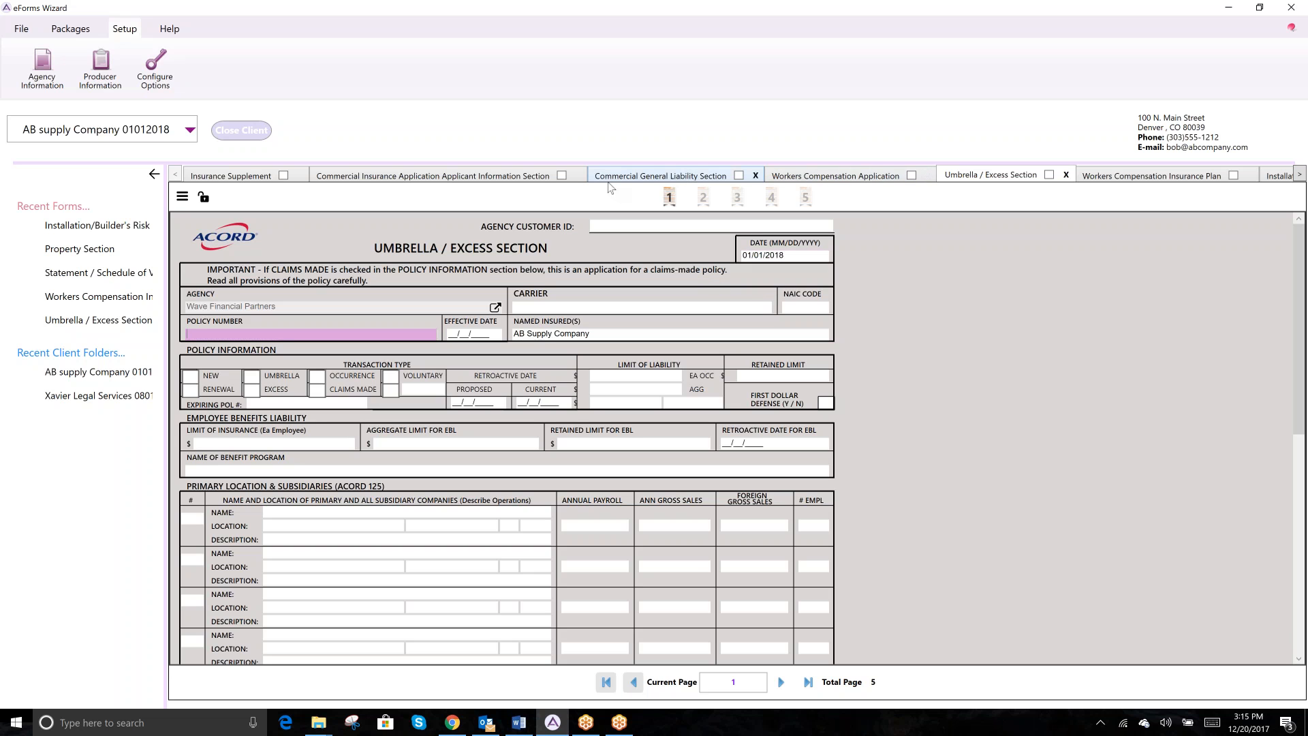
click(477, 175)
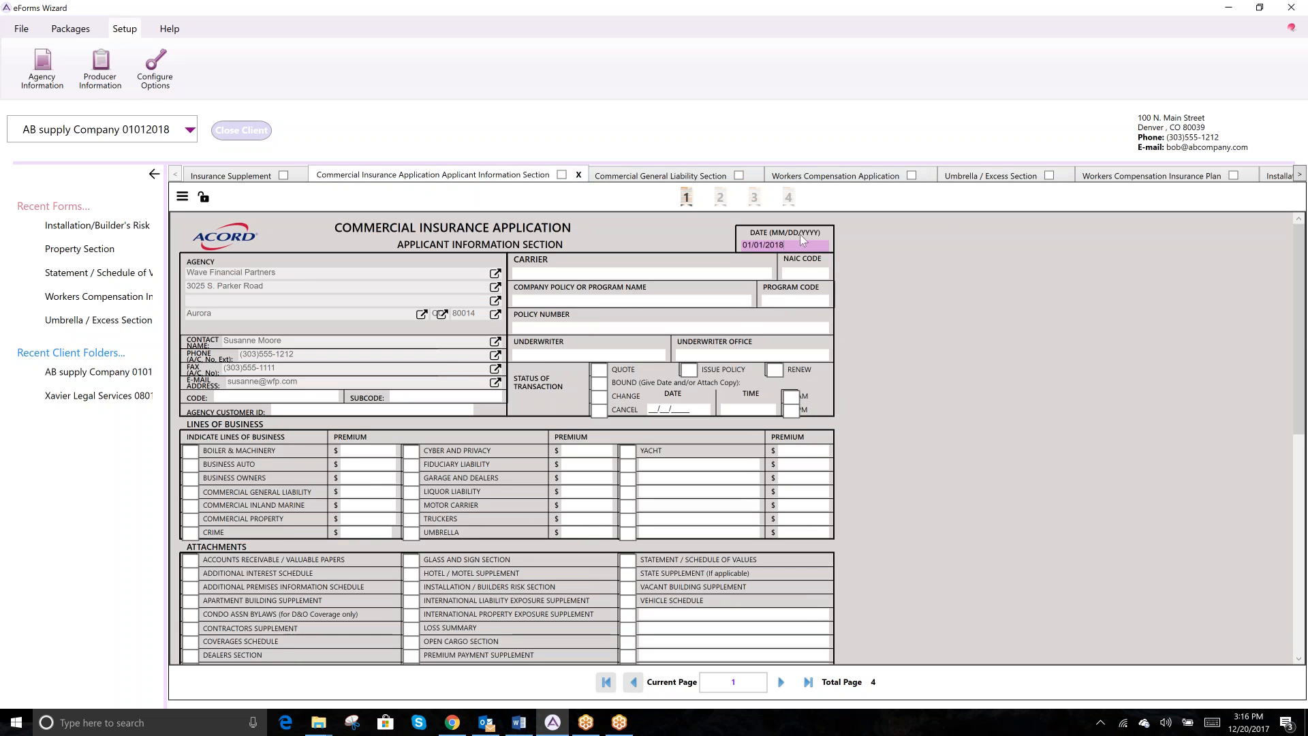
click(1117, 176)
click(971, 179)
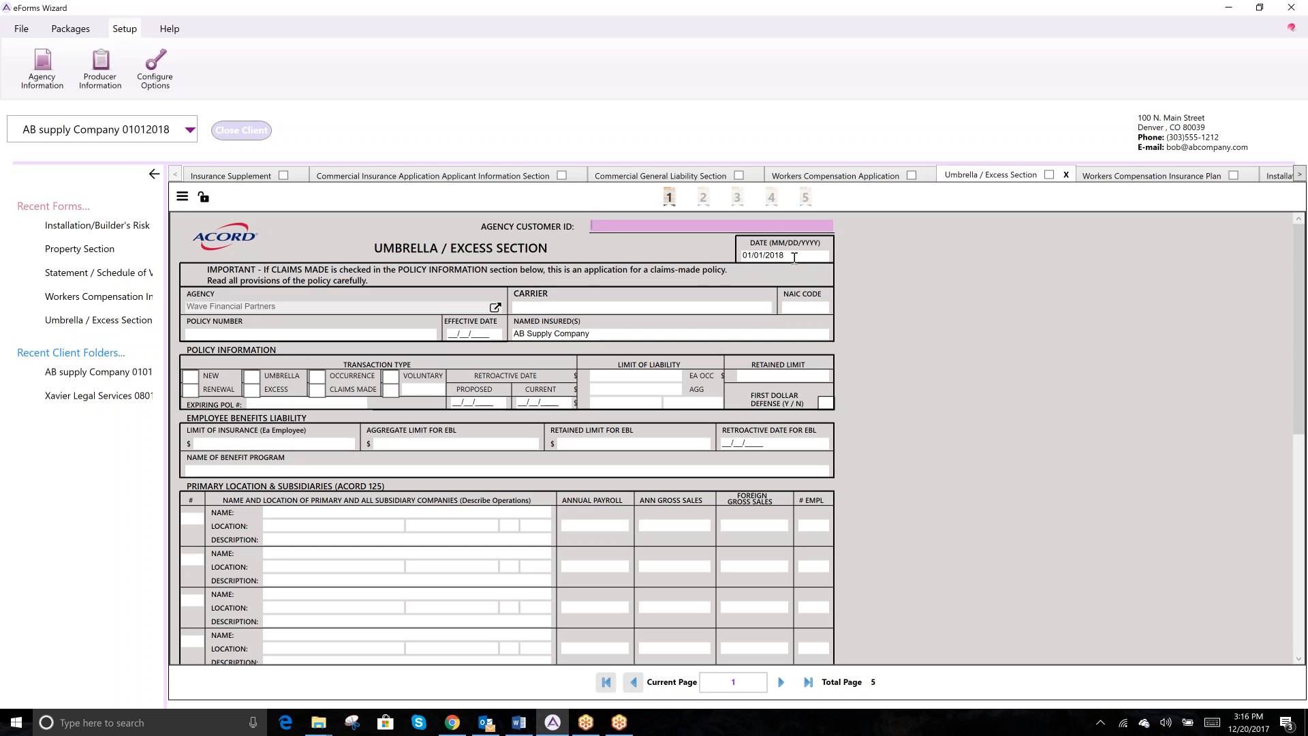
- Open Xavier Legal Services 08012017 from the Commercial existing-client list, showing its Cyber and Privacy form
click(20, 30)
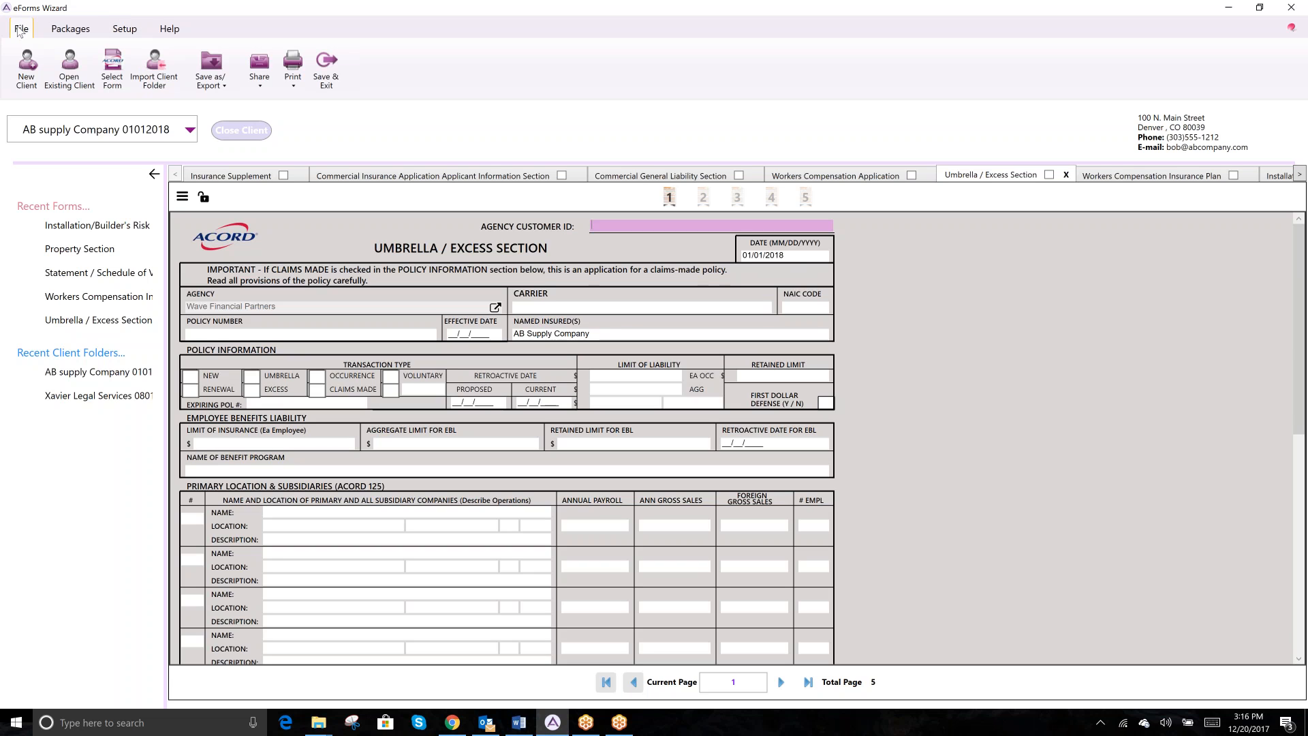
click(73, 76)
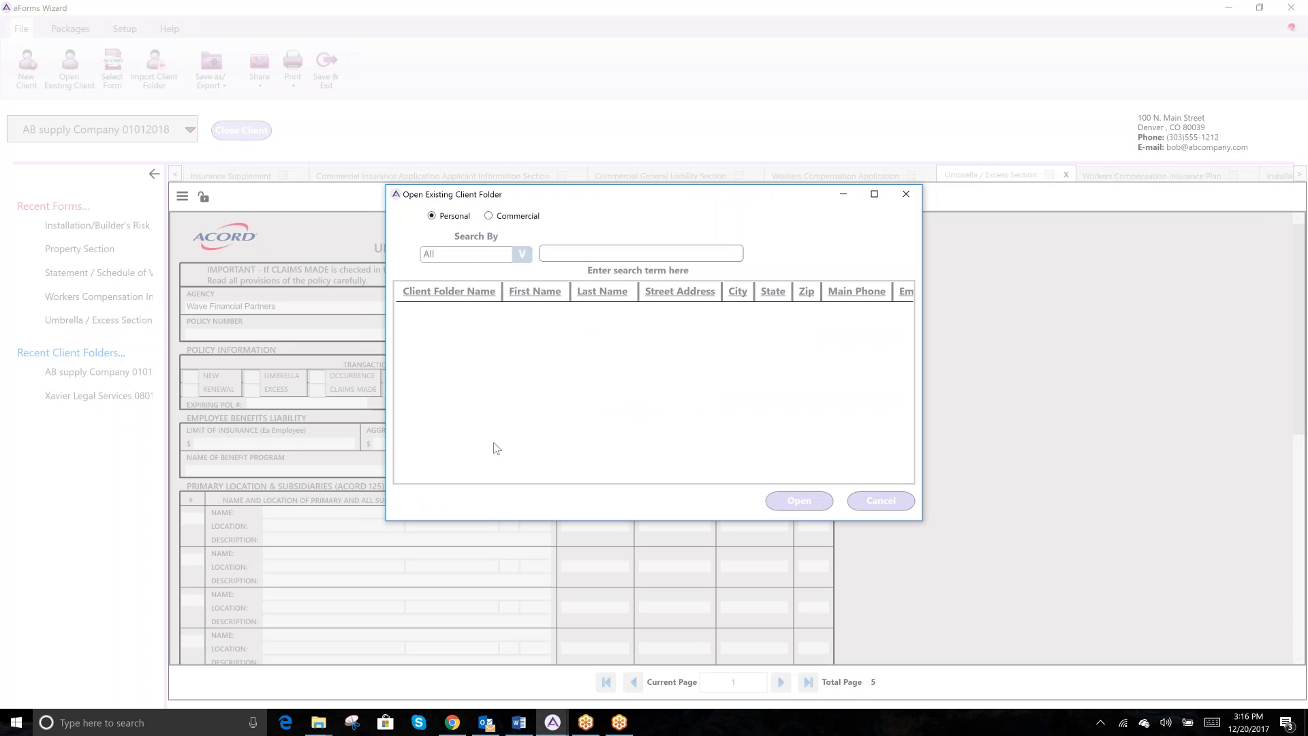
click(488, 216)
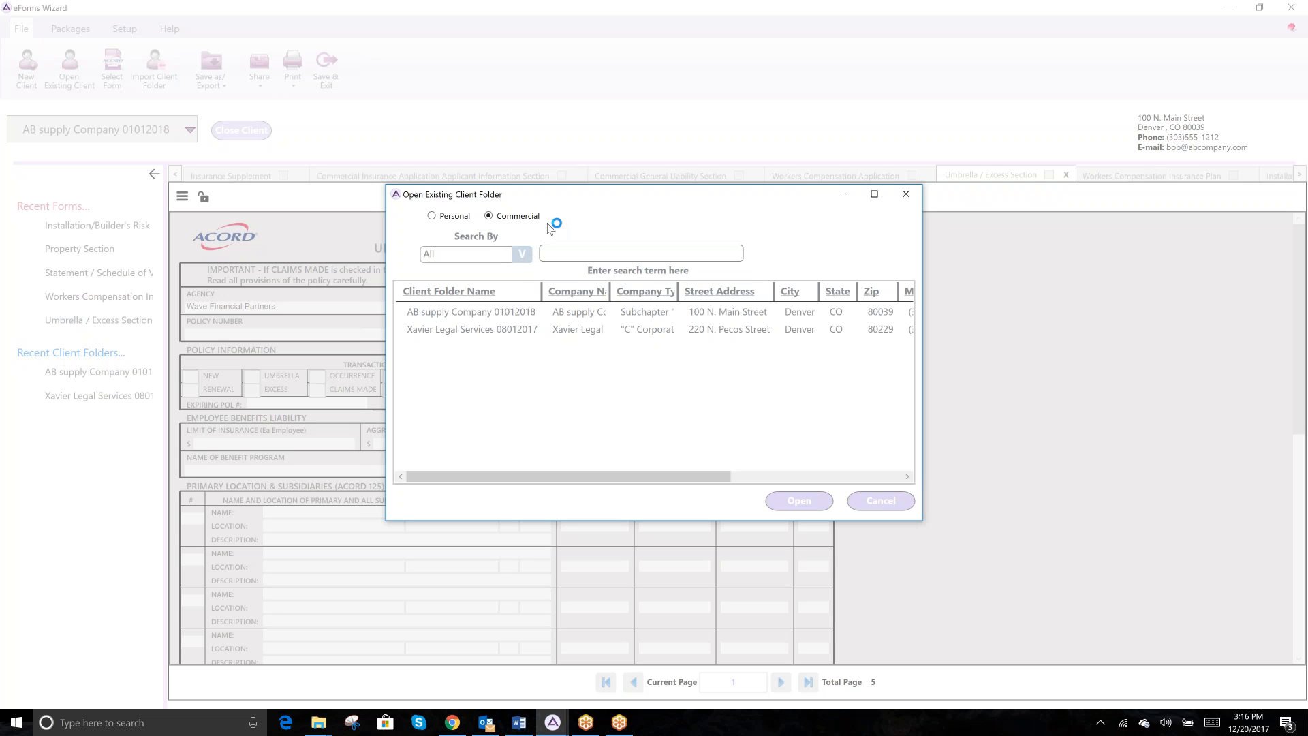
click(522, 253)
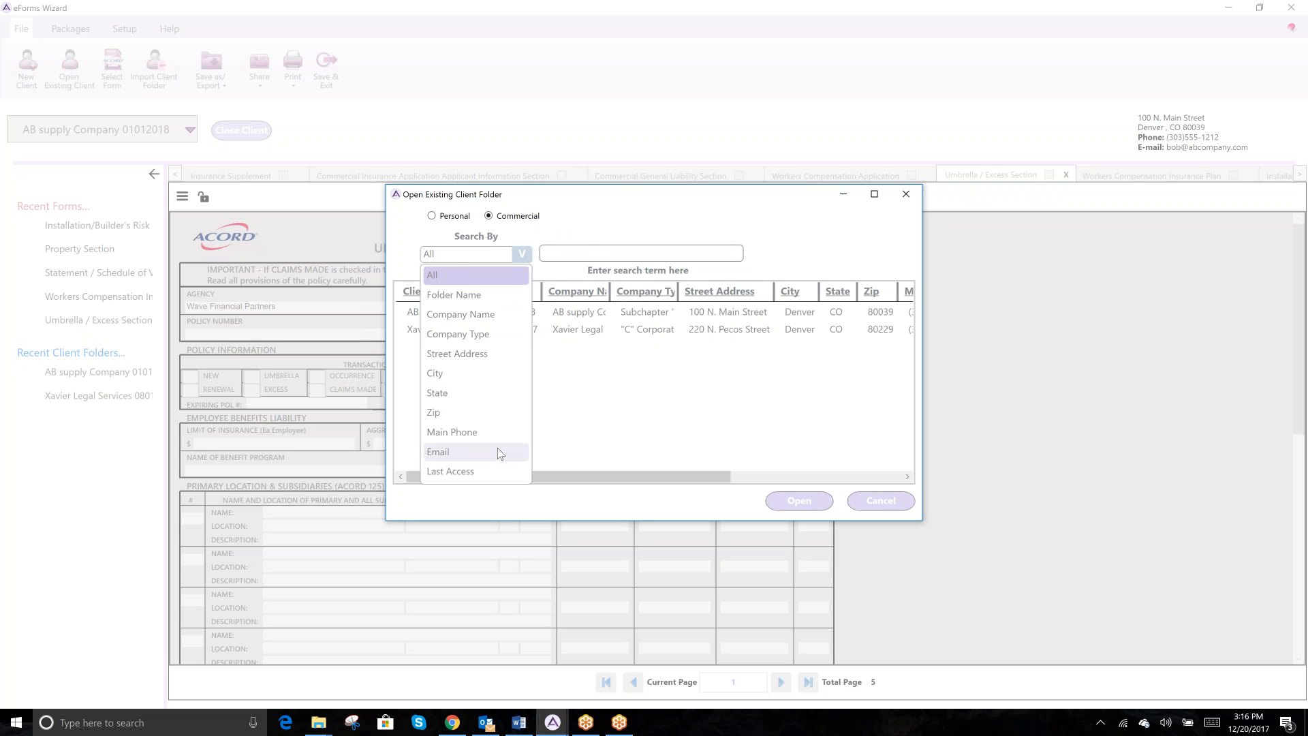
click(637, 215)
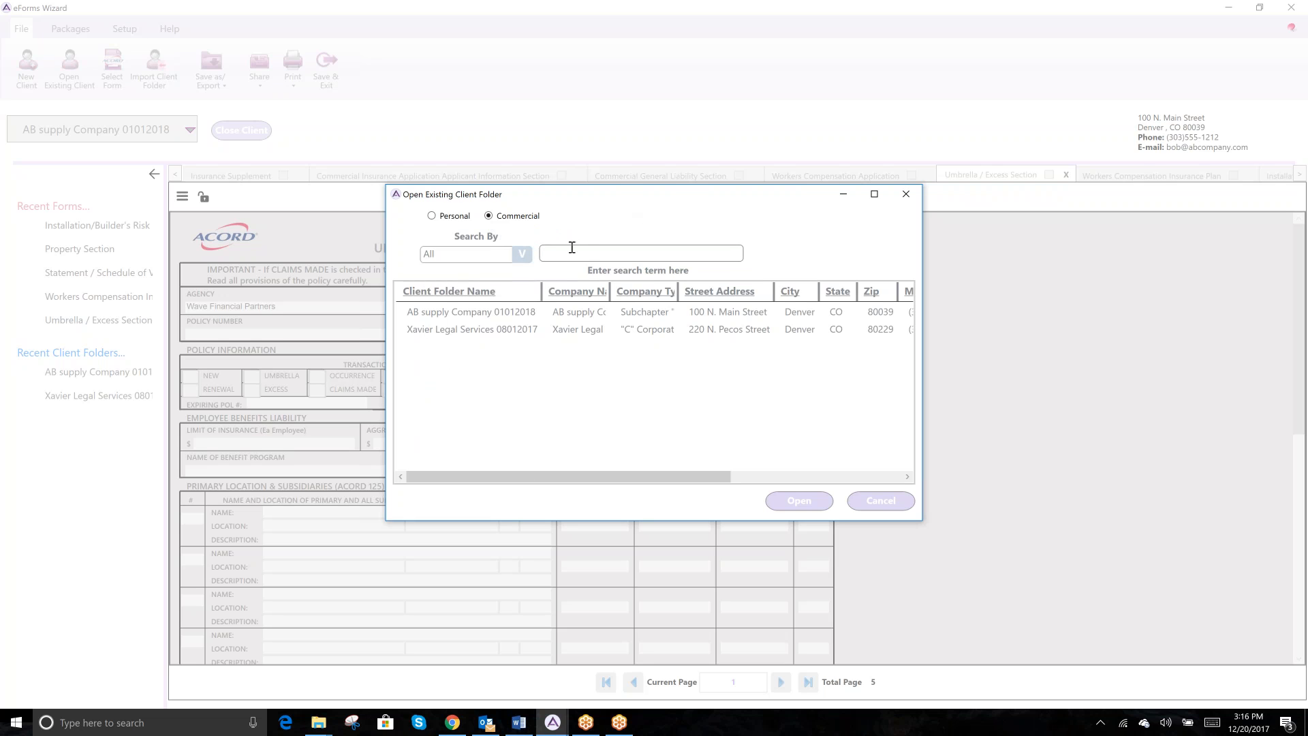
click(517, 327)
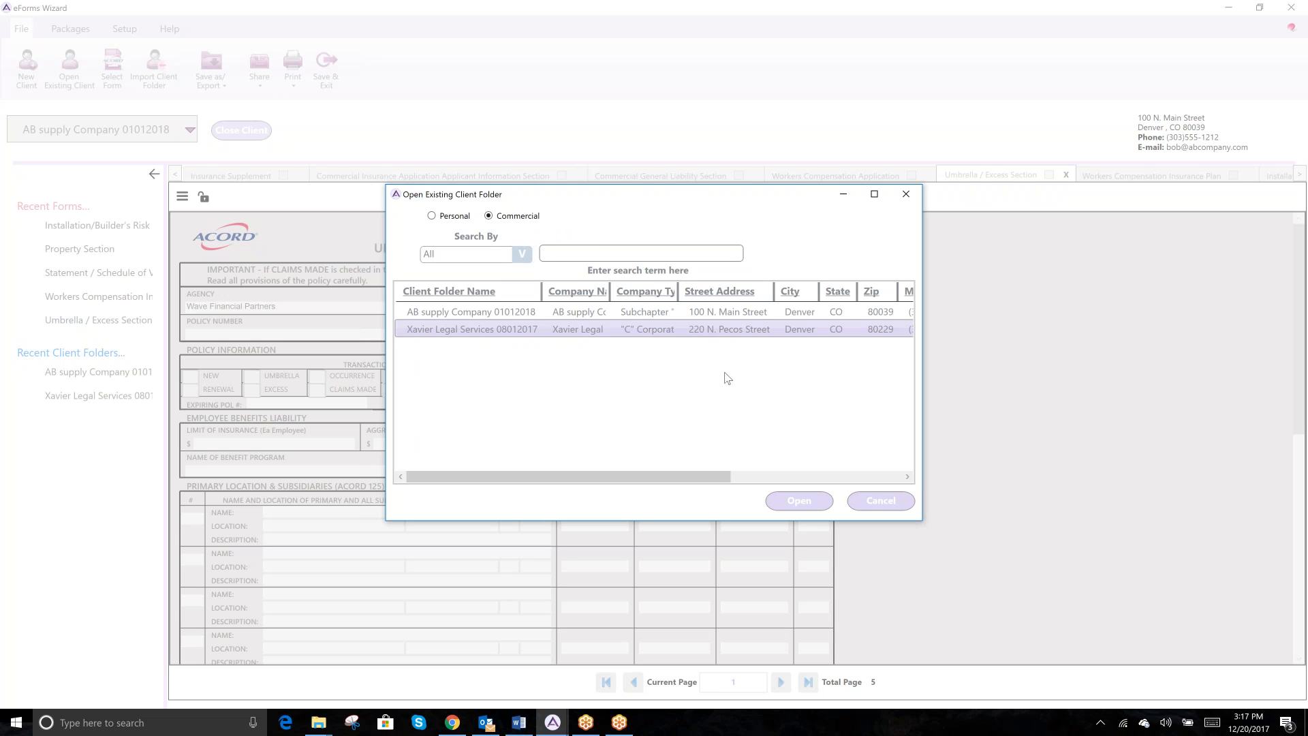
click(807, 500)
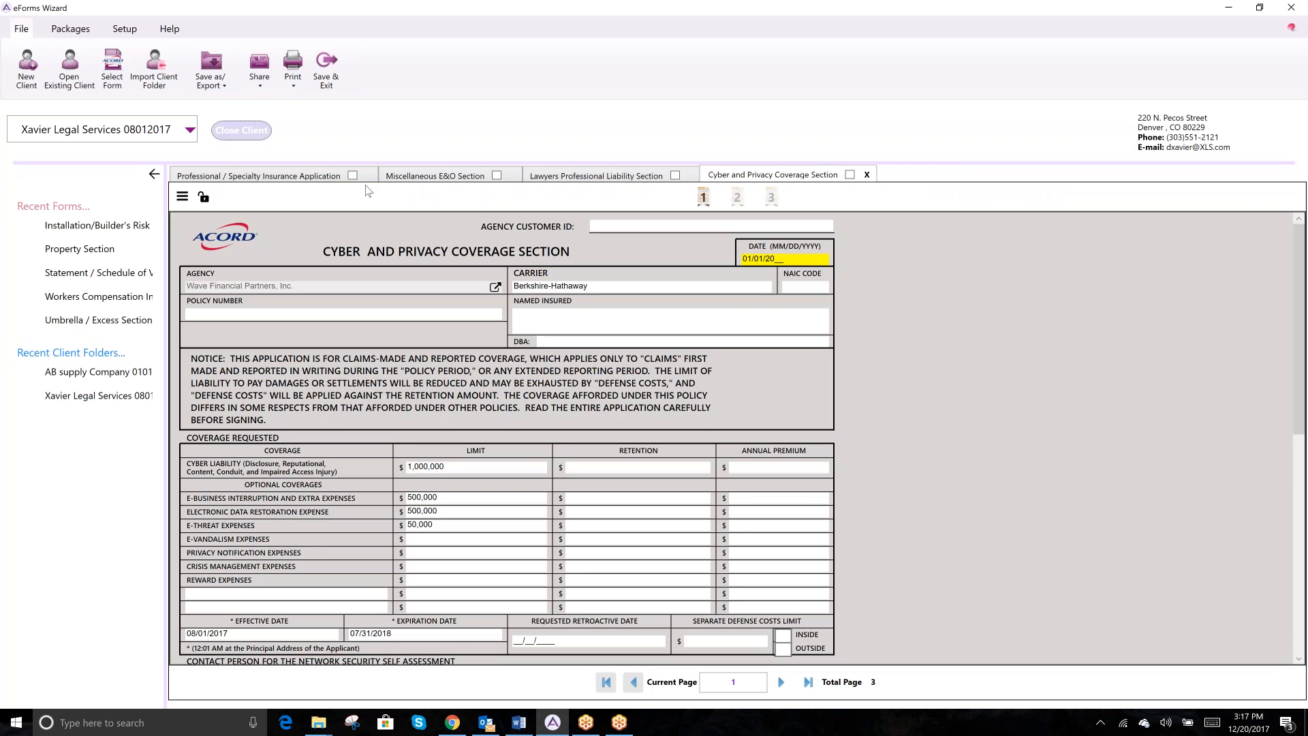
- On the Professional / Specialty Insurance Application, complete the date field as 01/01/2018
click(275, 179)
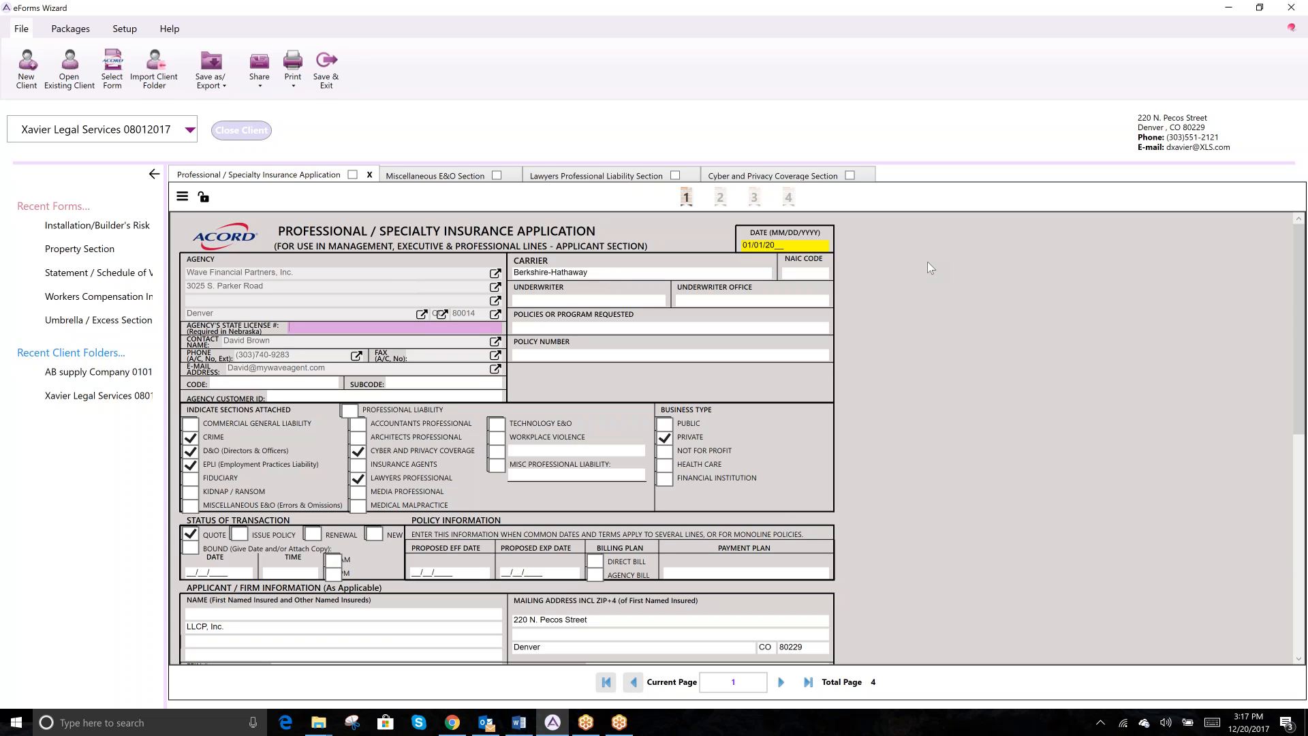
click(783, 246)
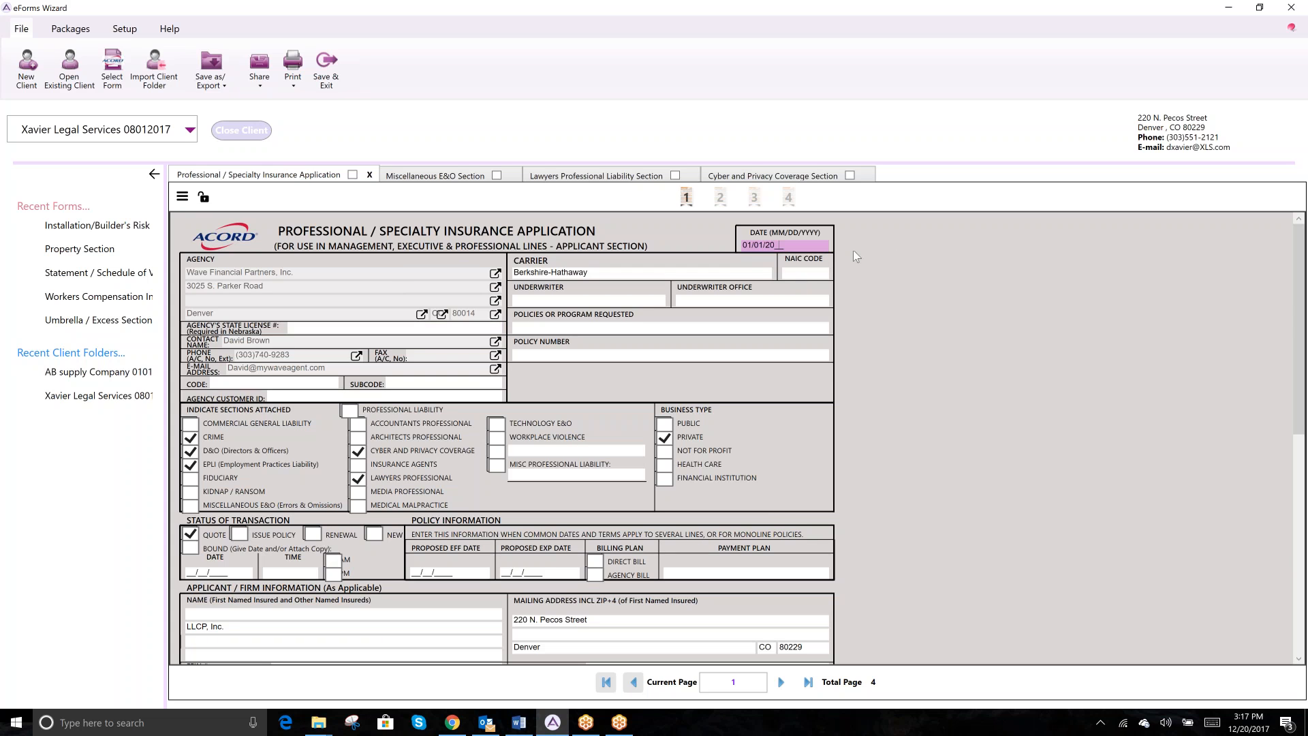
text(18)
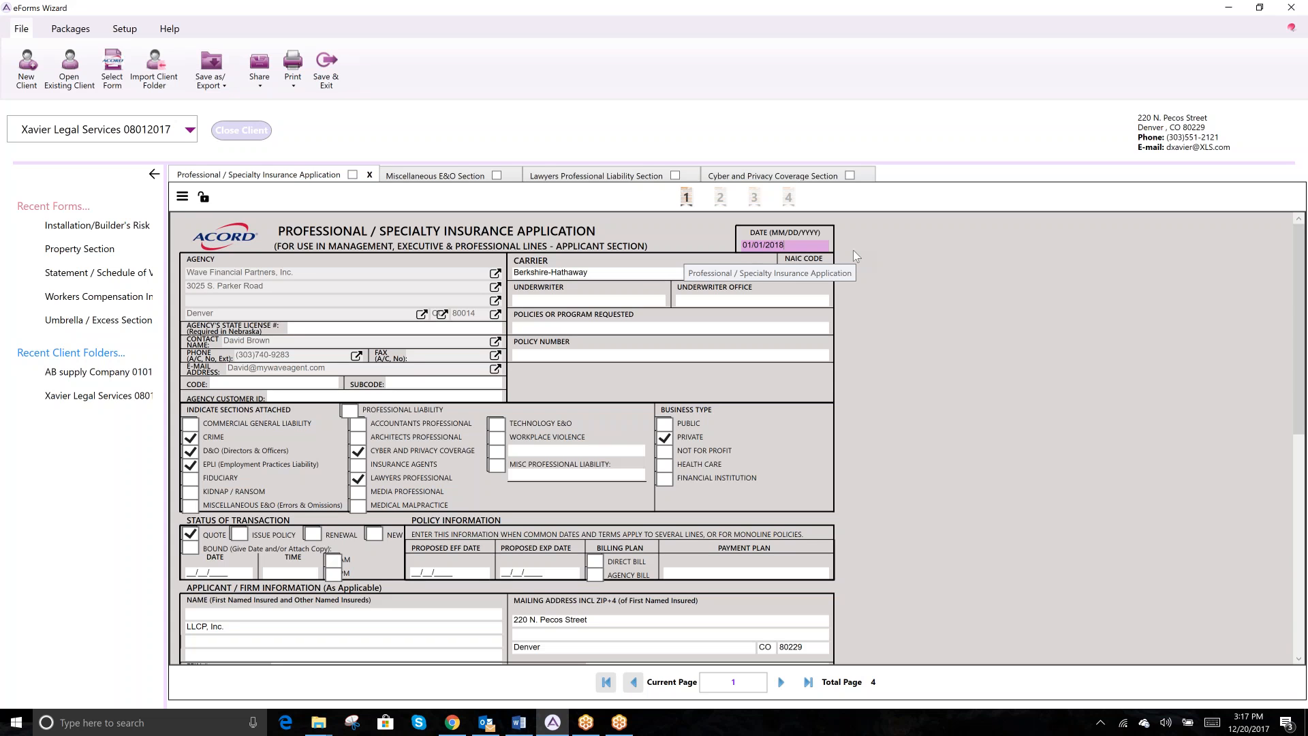
key(Tab)
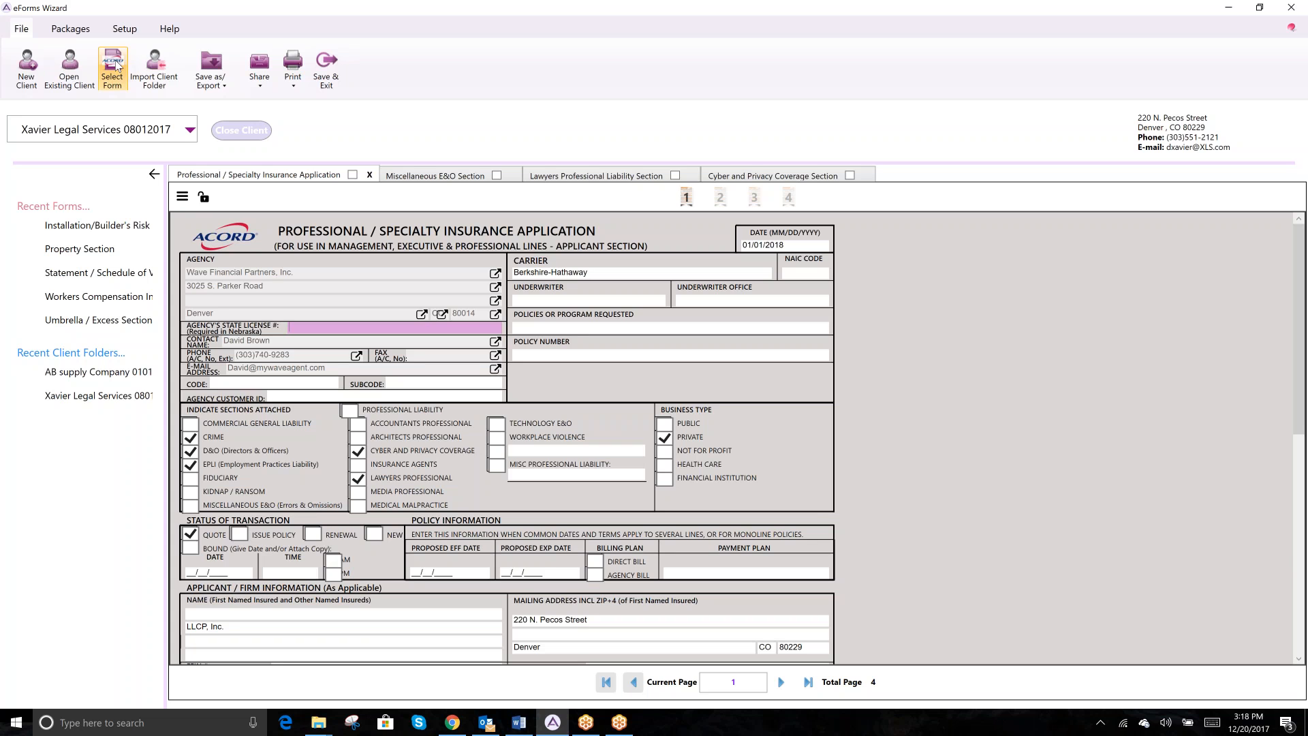
- In Select Form, try the Type, Line of Business and State (CO) filters, then remove all filters
click(115, 77)
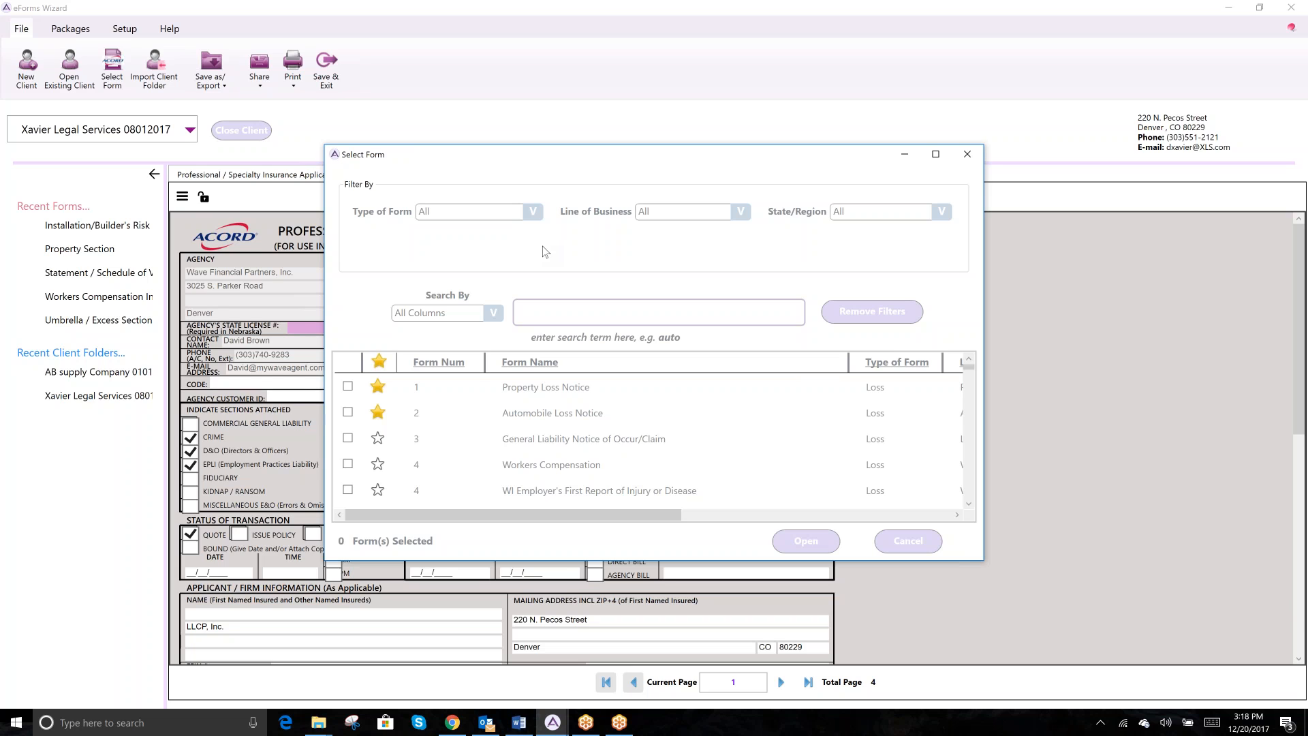
click(533, 211)
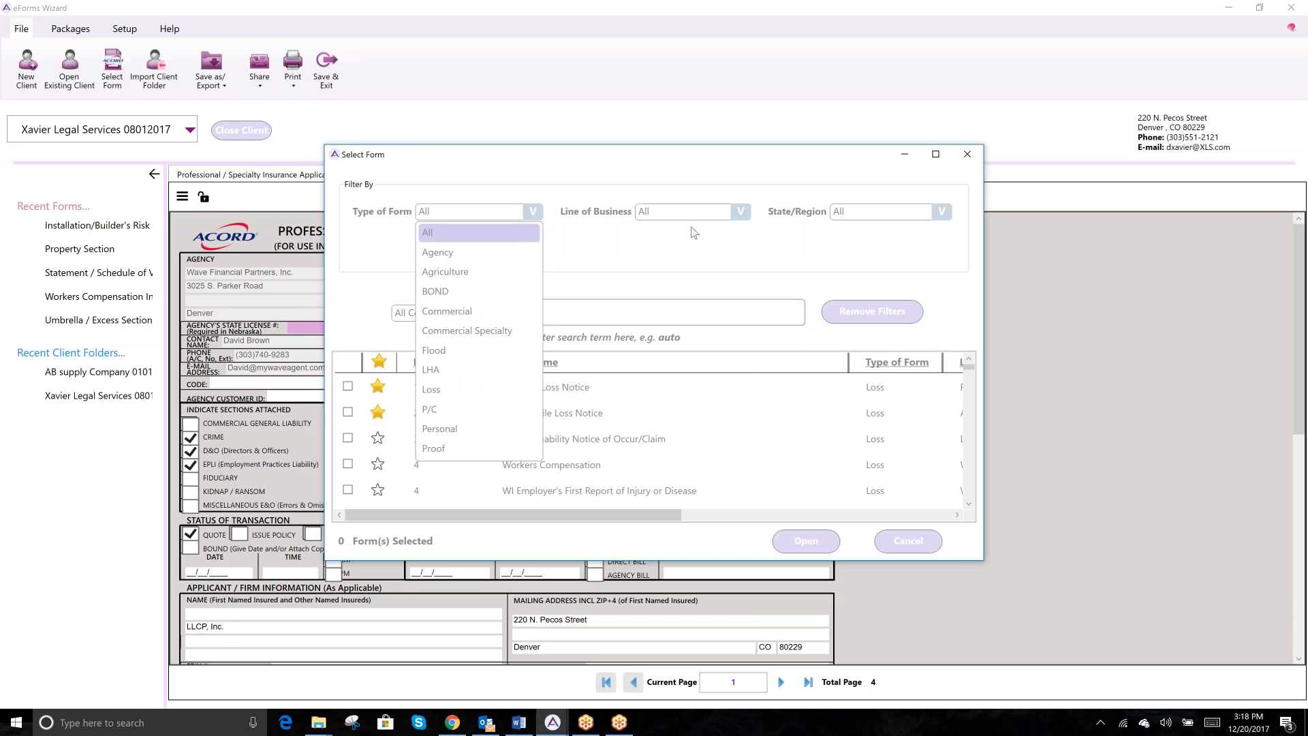
click(765, 223)
click(741, 212)
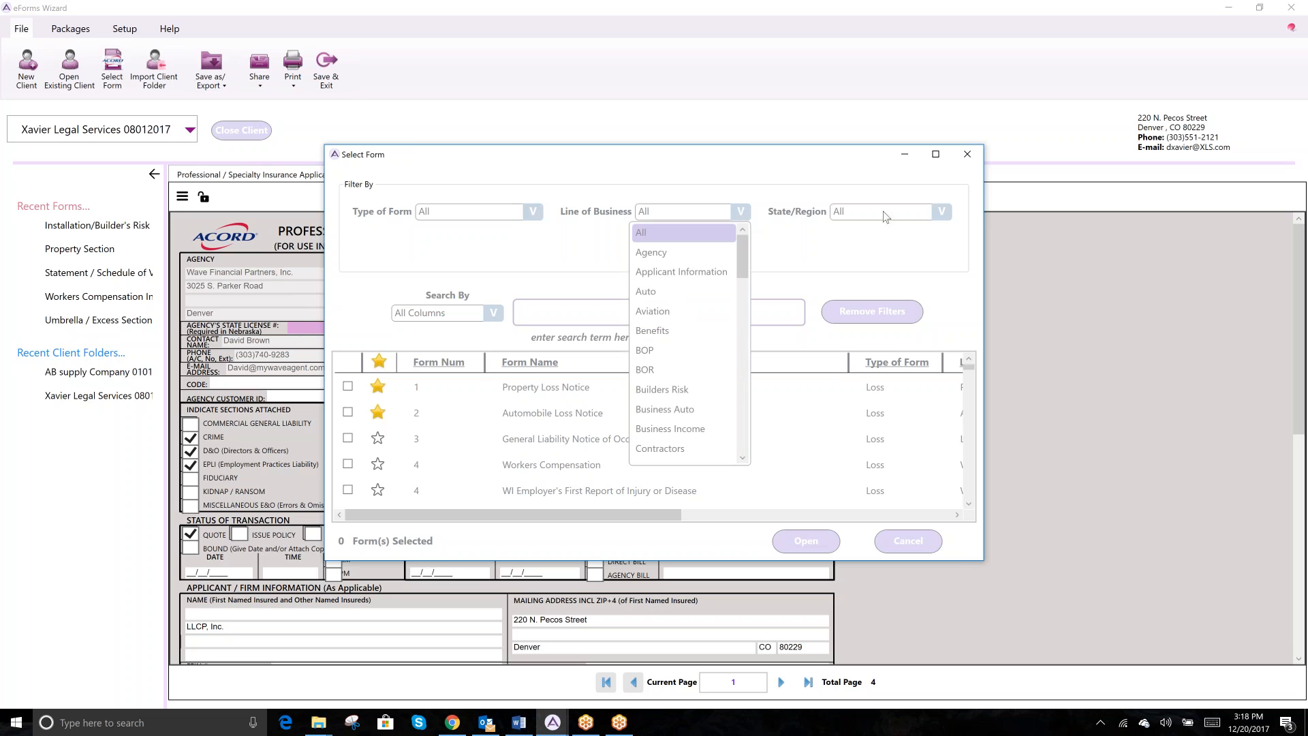
click(946, 216)
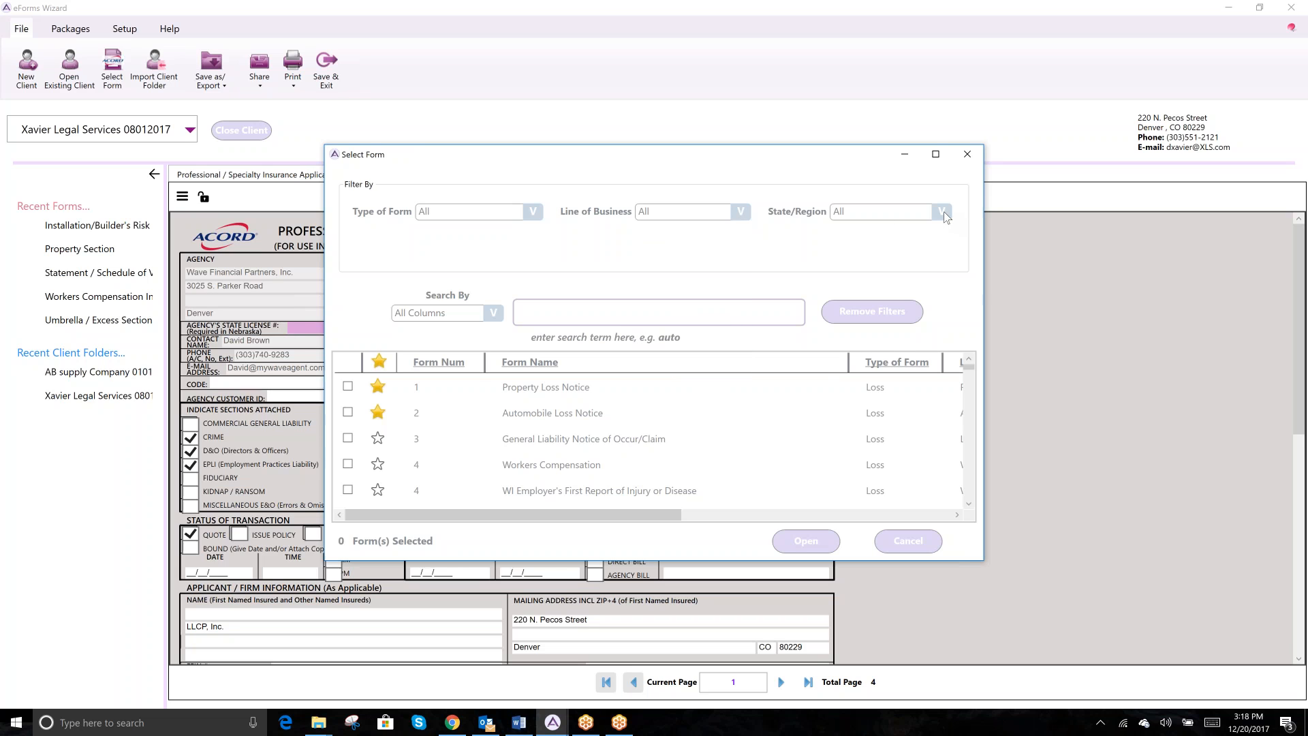
click(945, 213)
click(854, 372)
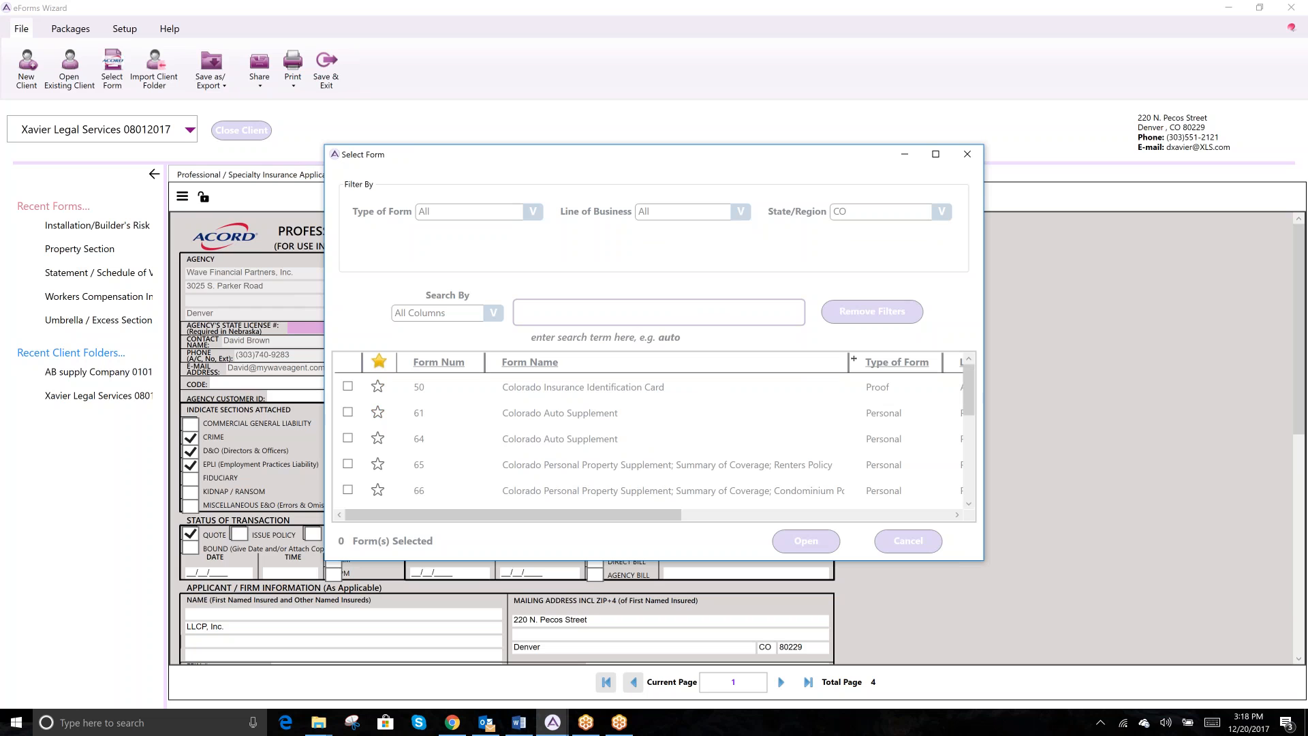
click(868, 313)
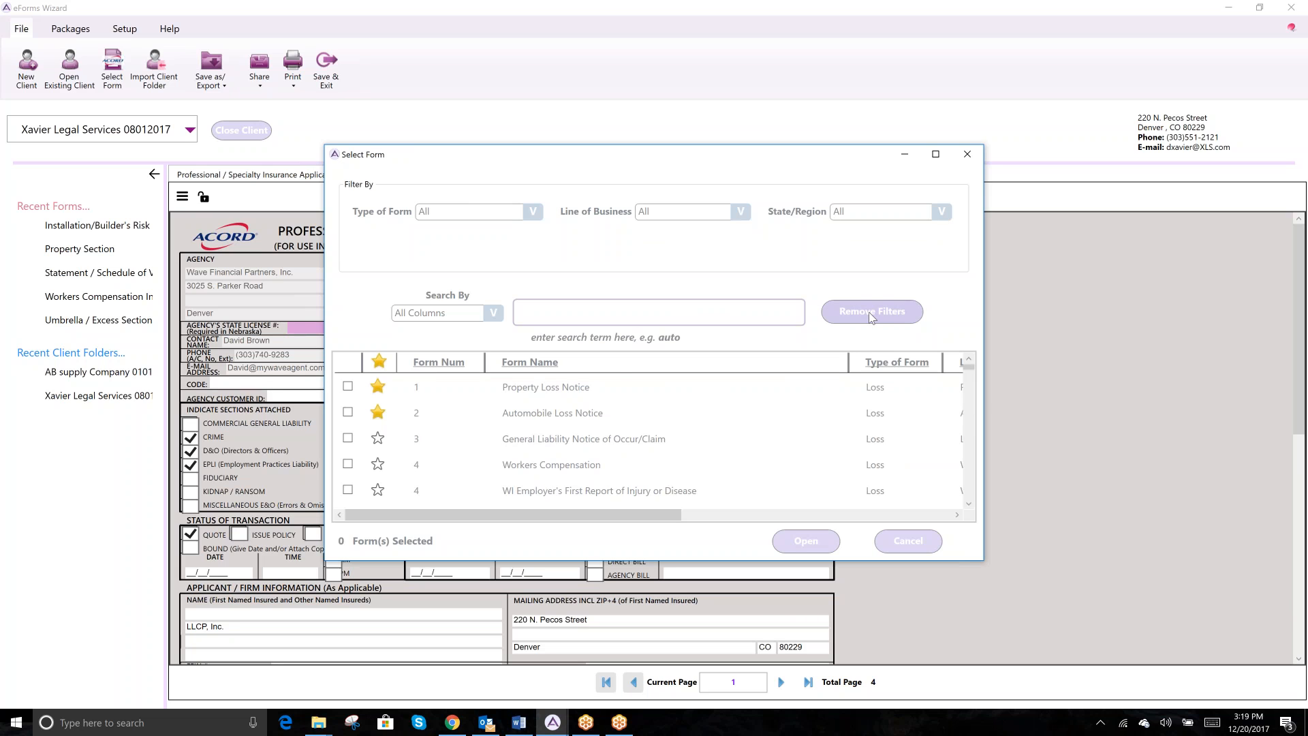
click(601, 312)
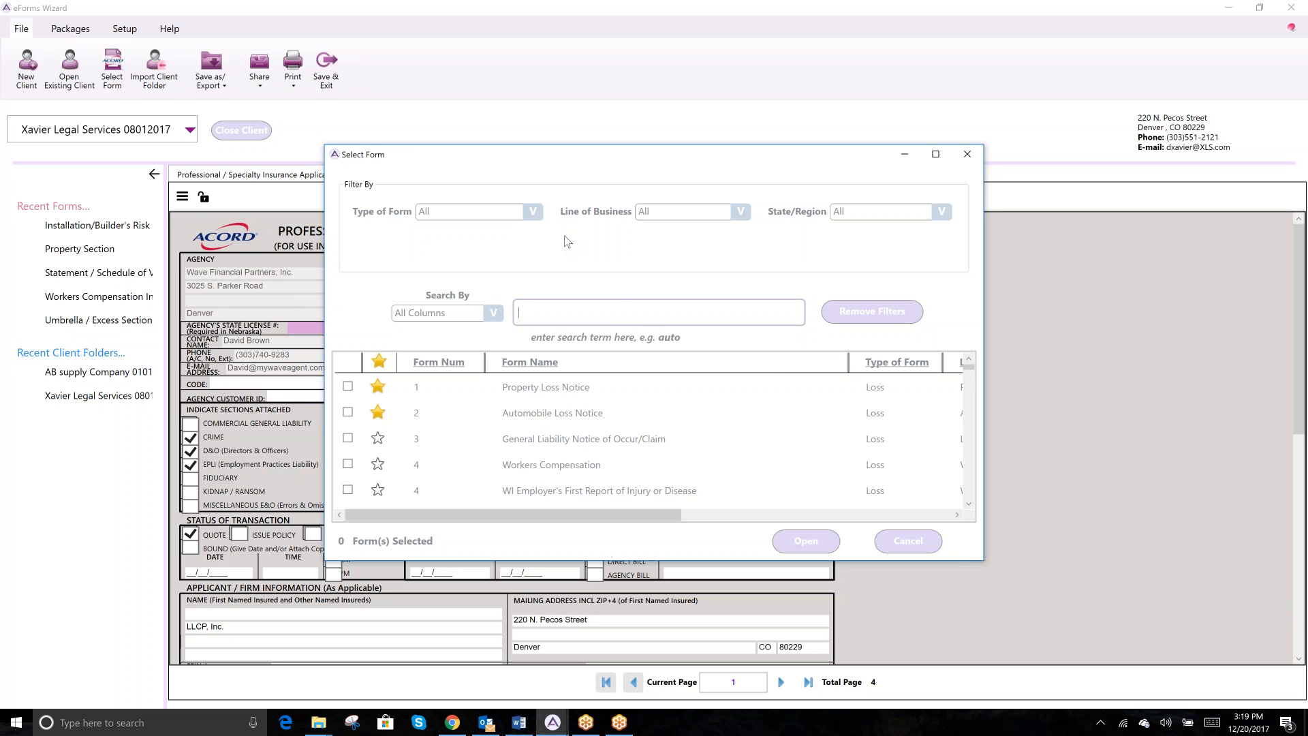
- Try searching the form list for 'Suret' and '80', widening the list to show more columns
text(Su)
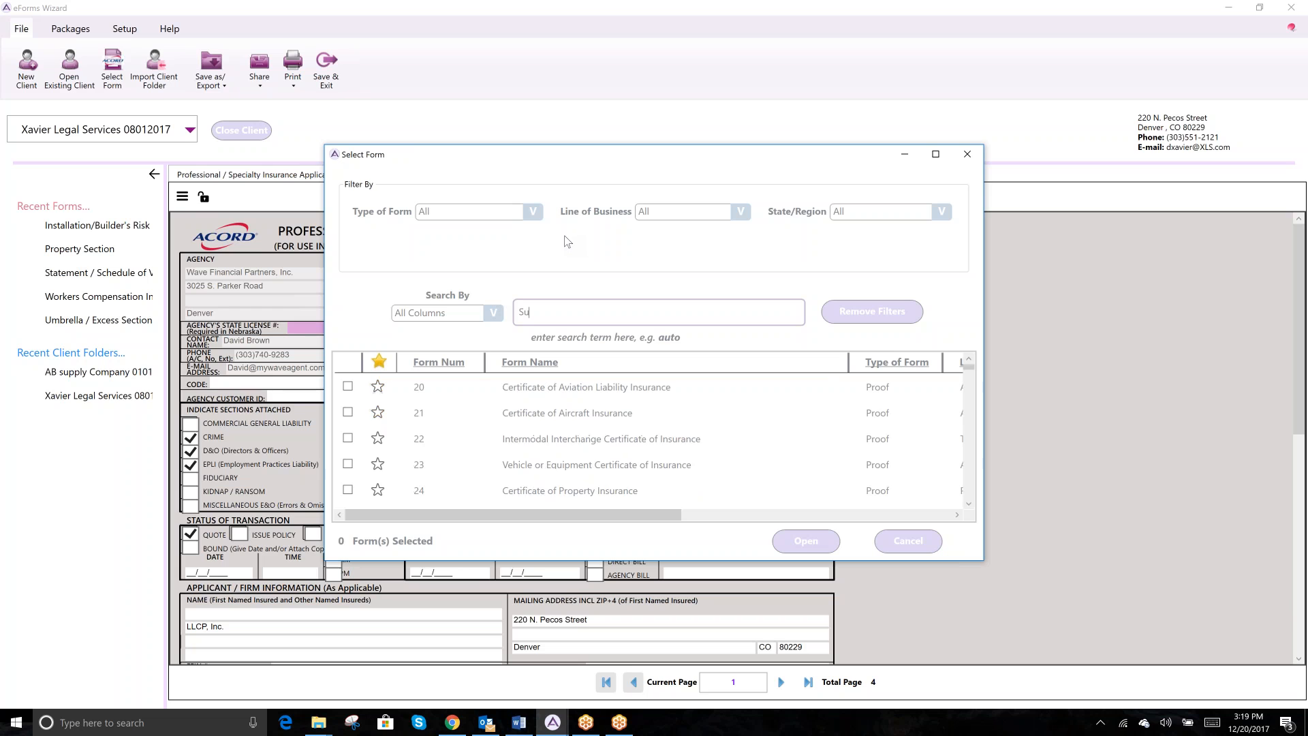
text(re)
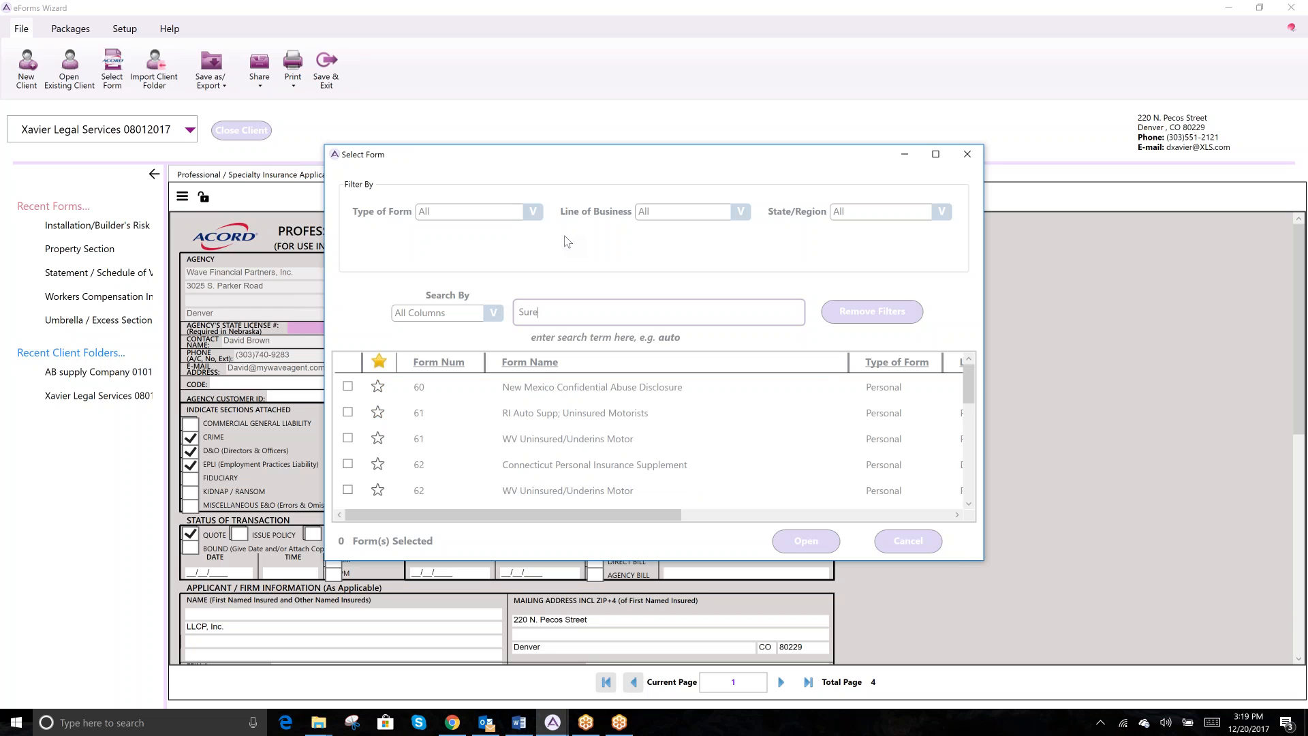
text(t)
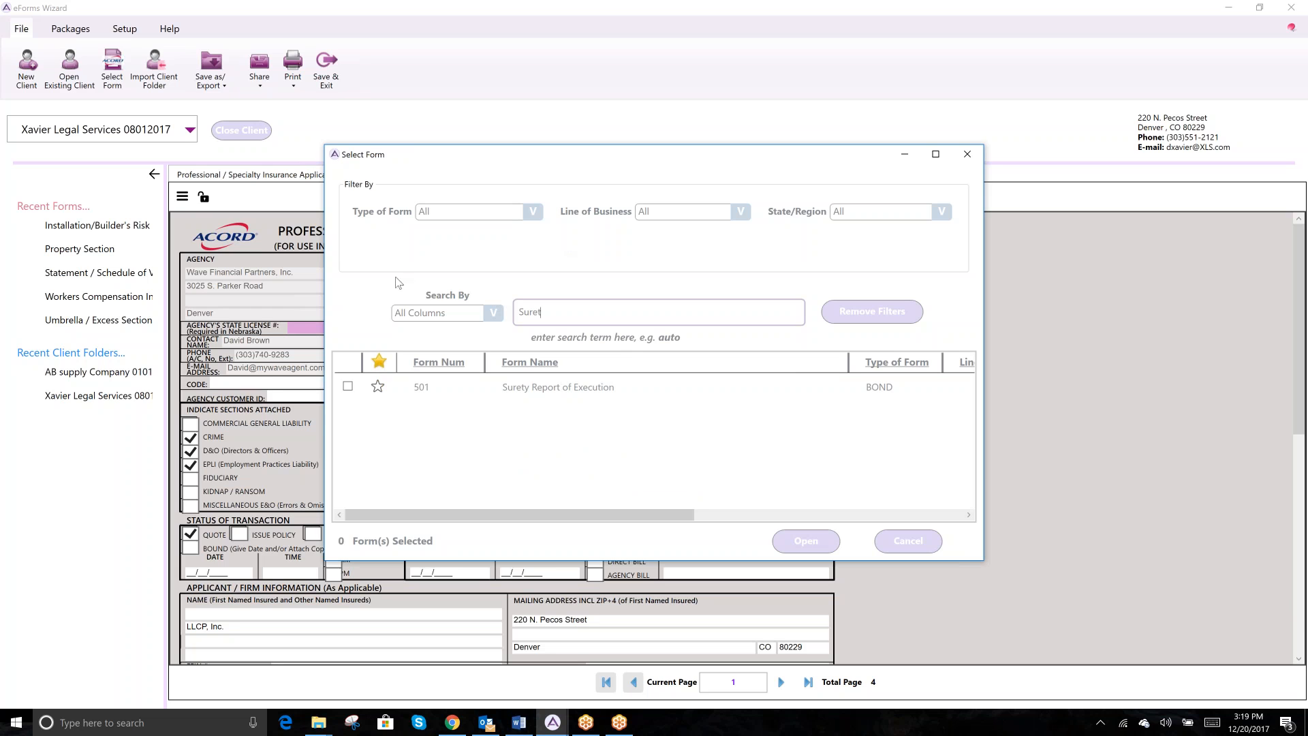
drag(545, 312, 518, 312)
drag(983, 415, 1263, 414)
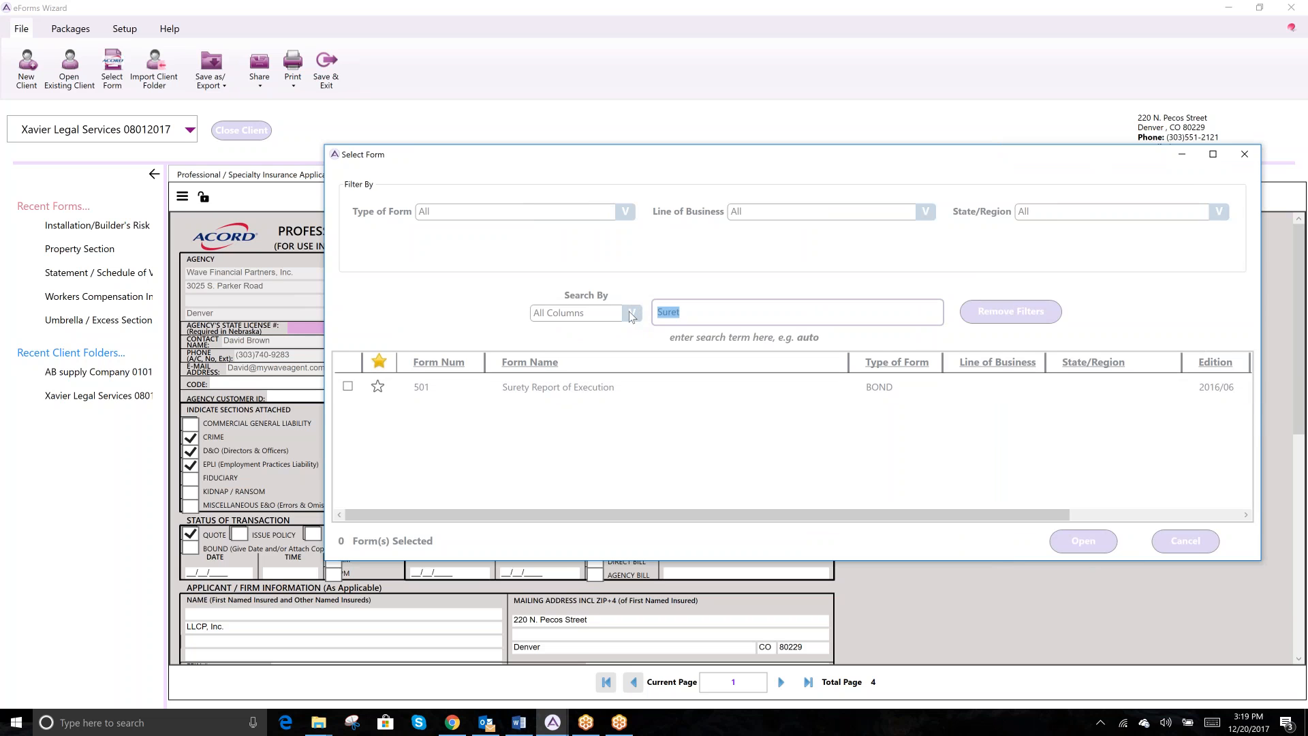
click(690, 311)
key(ctrl+a)
text(8)
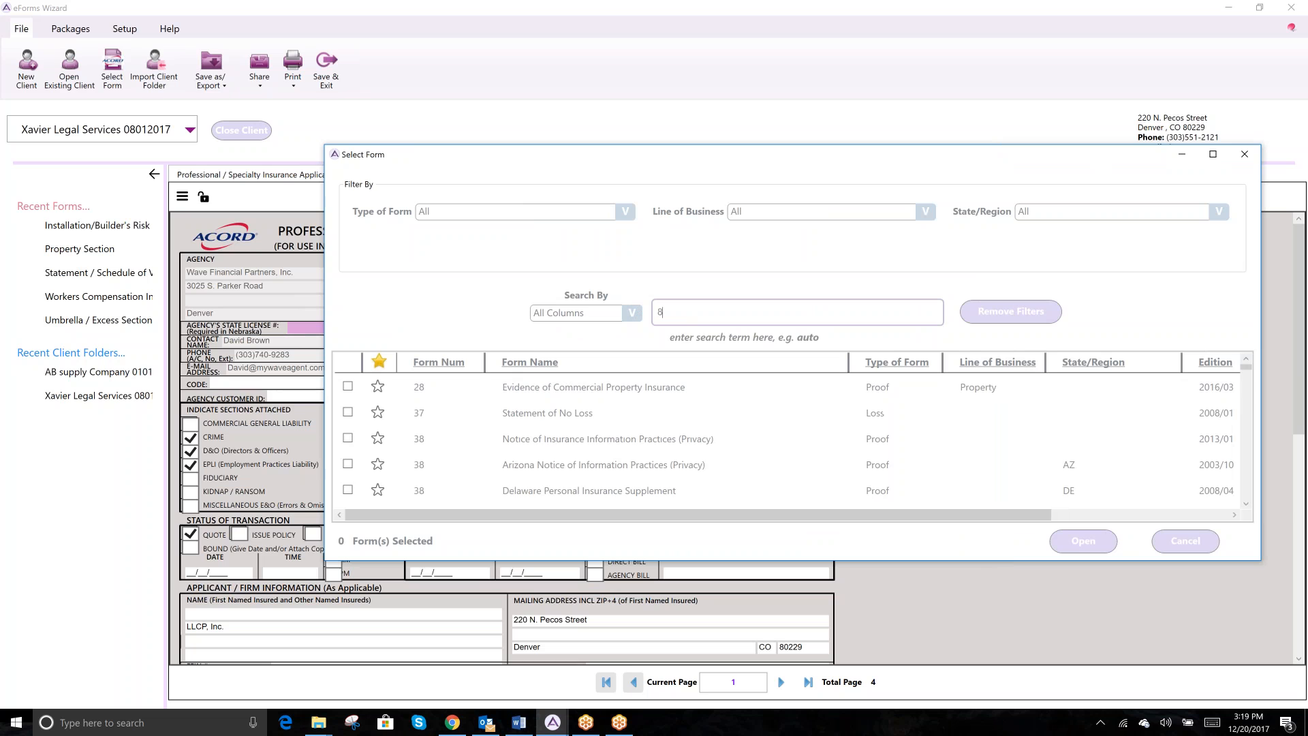
text(0)
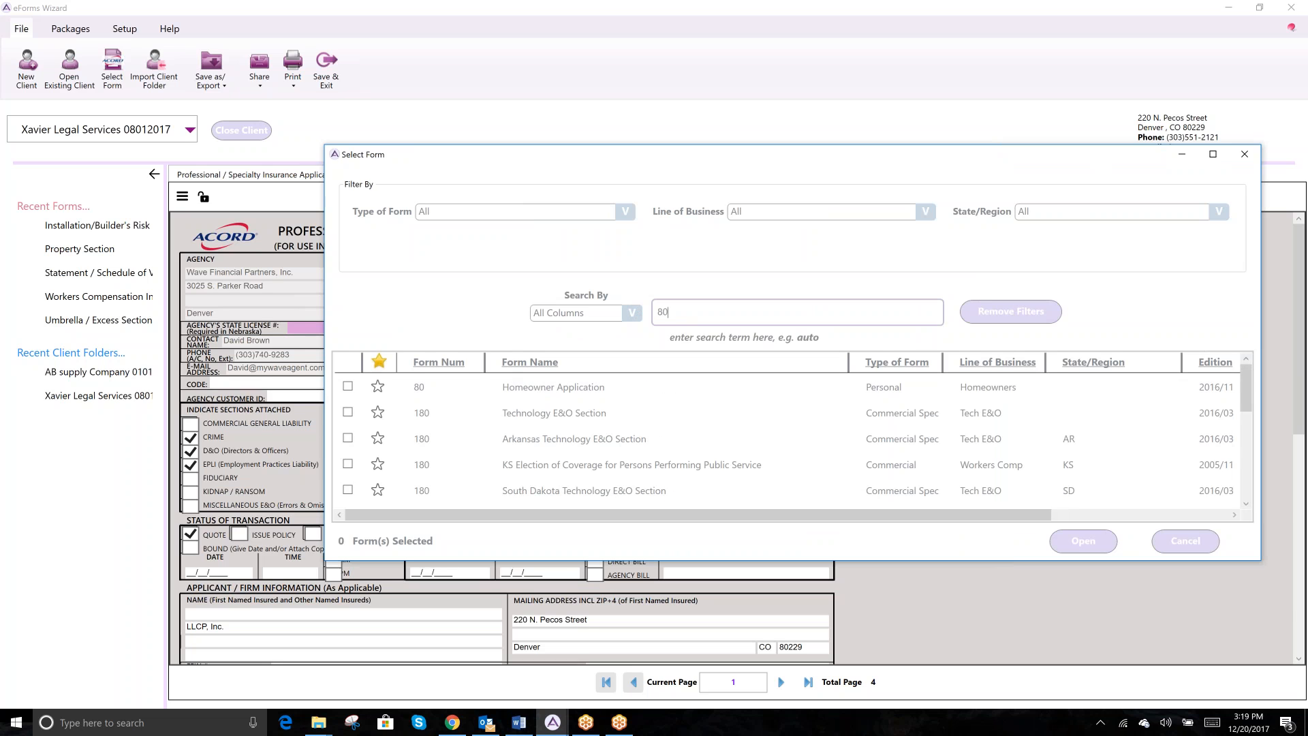
- Search by Form Name for 'Suret' and open Surety Report of Execution
click(632, 312)
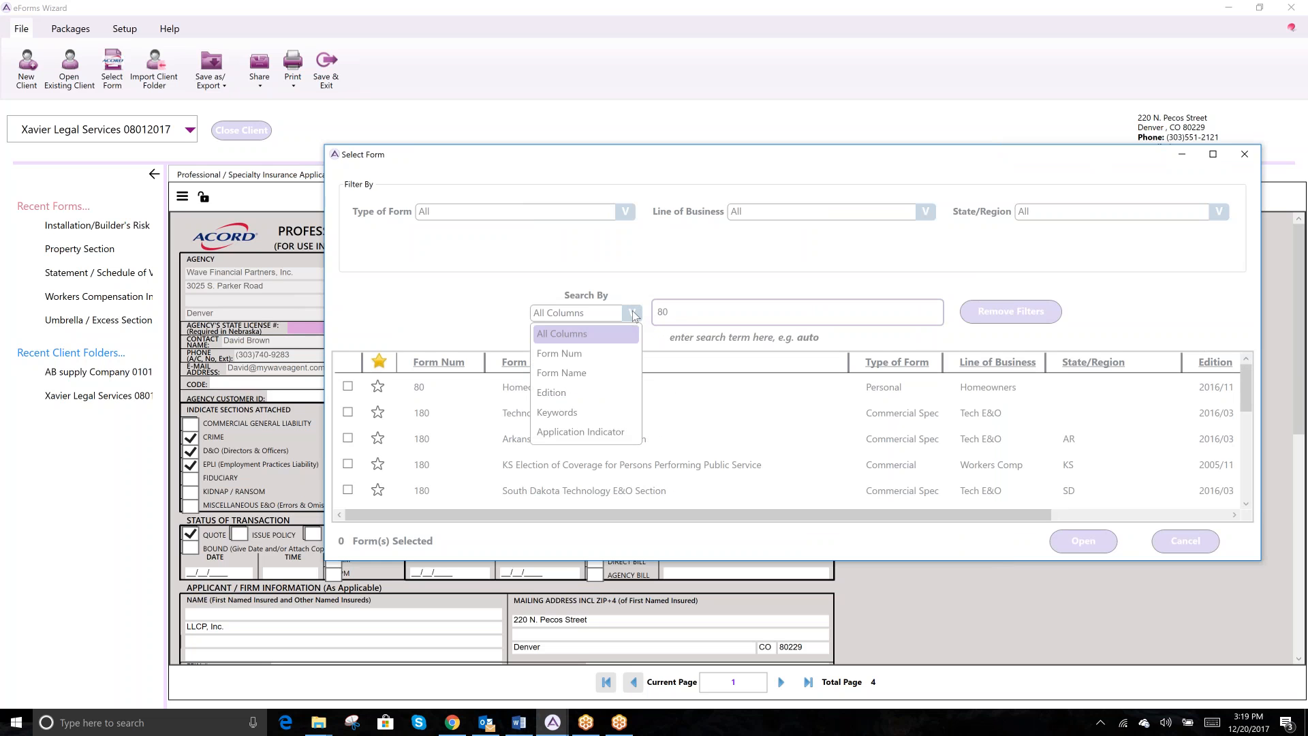
click(589, 372)
drag(675, 313, 627, 308)
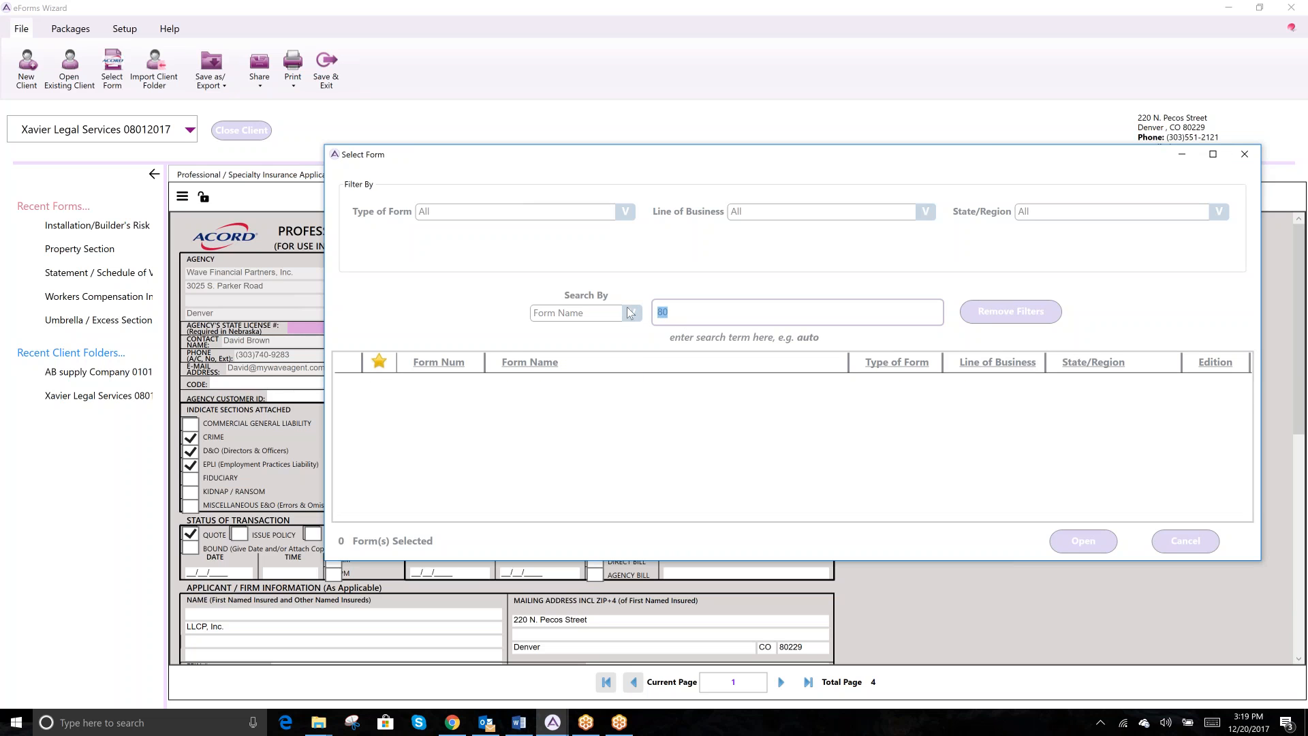
text(S)
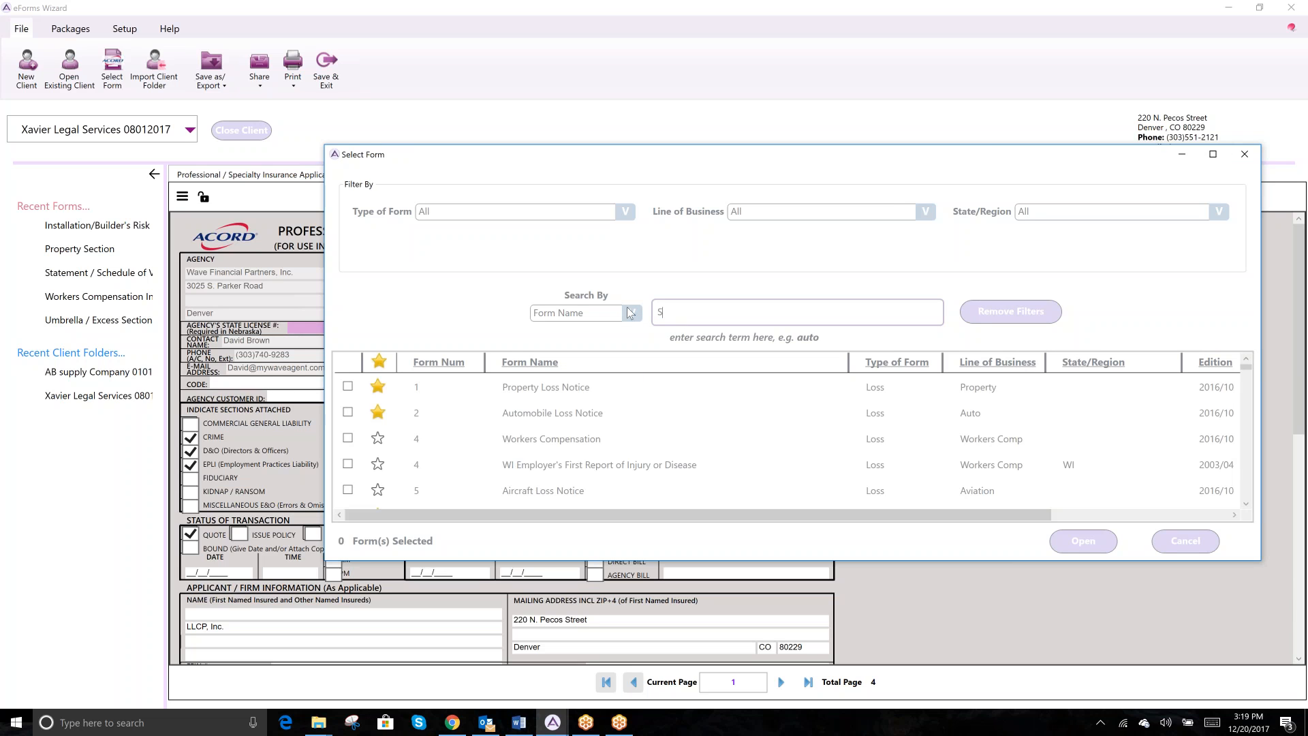
text(ure)
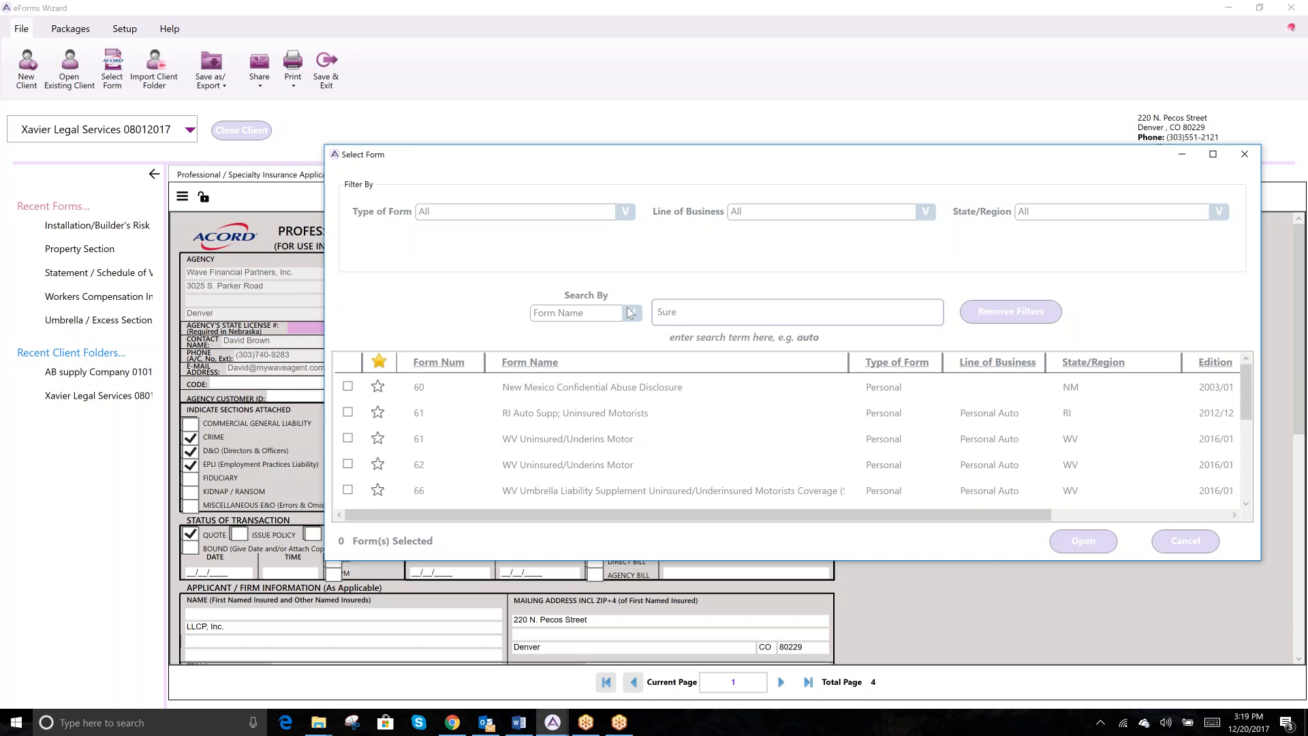
text(t)
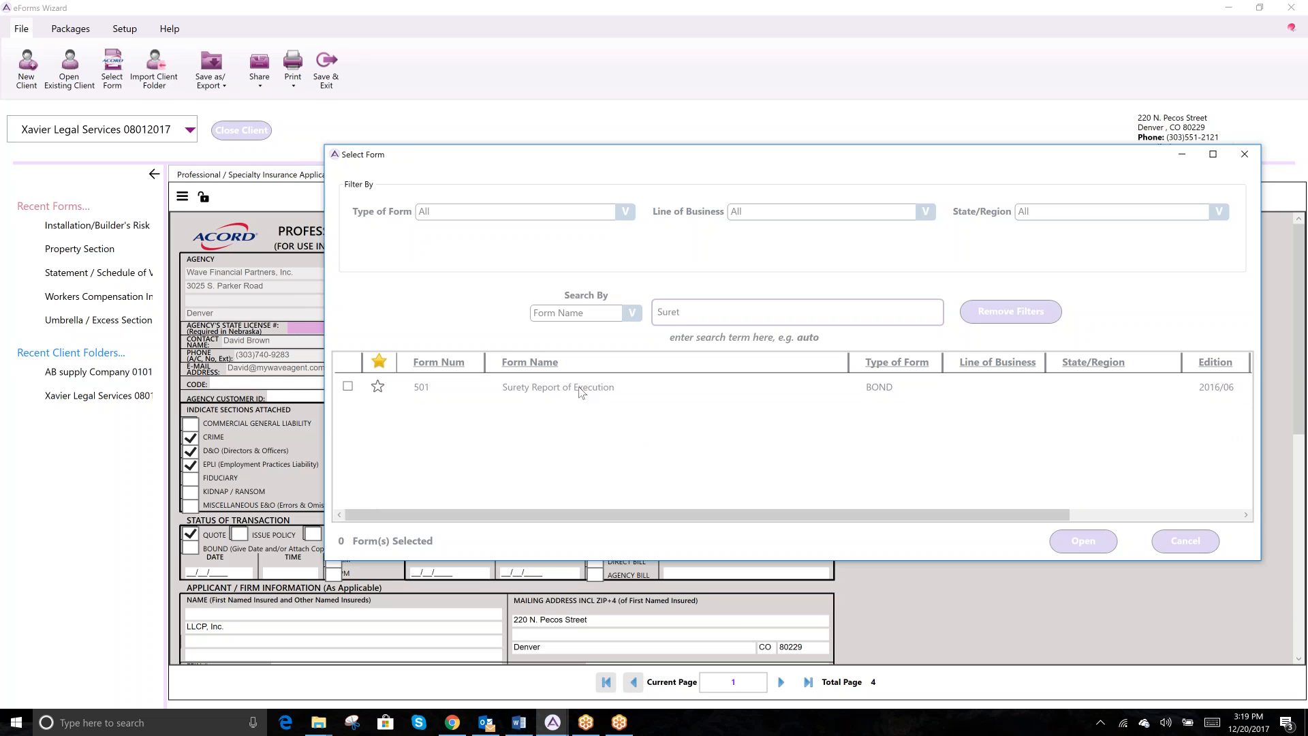
click(348, 386)
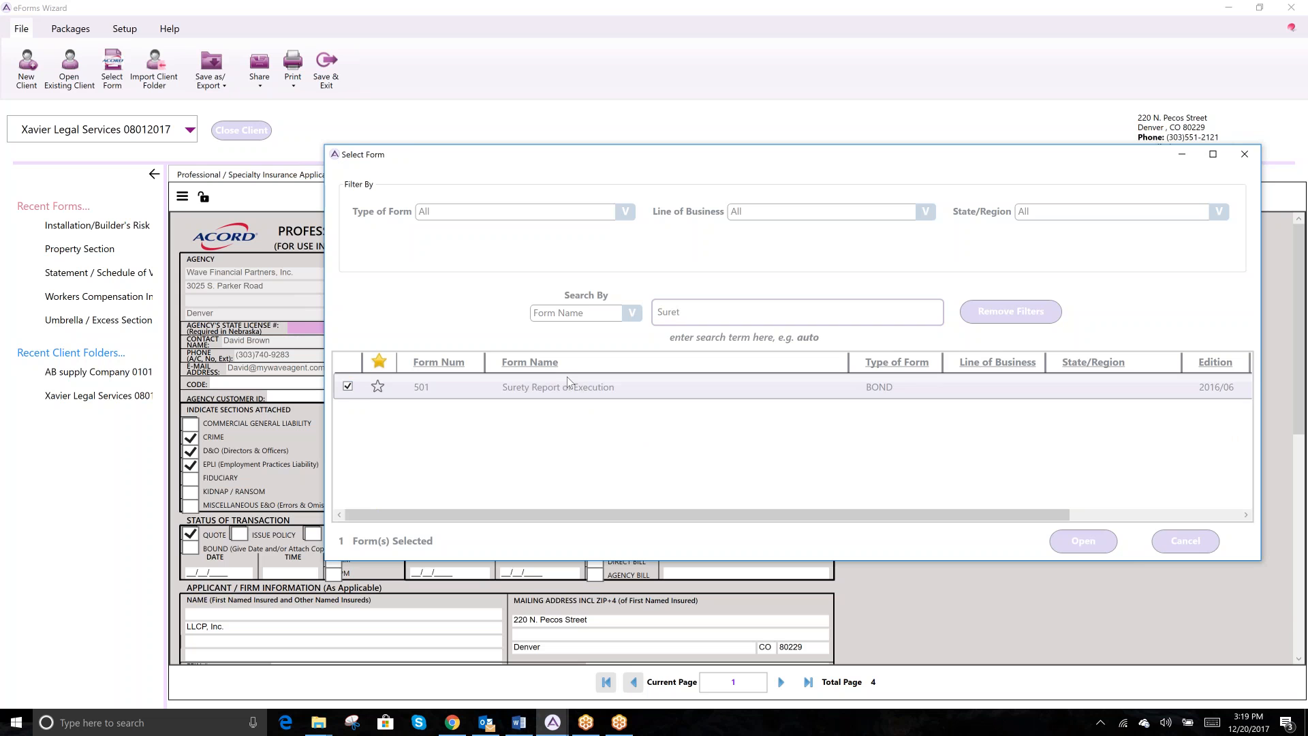
click(1086, 539)
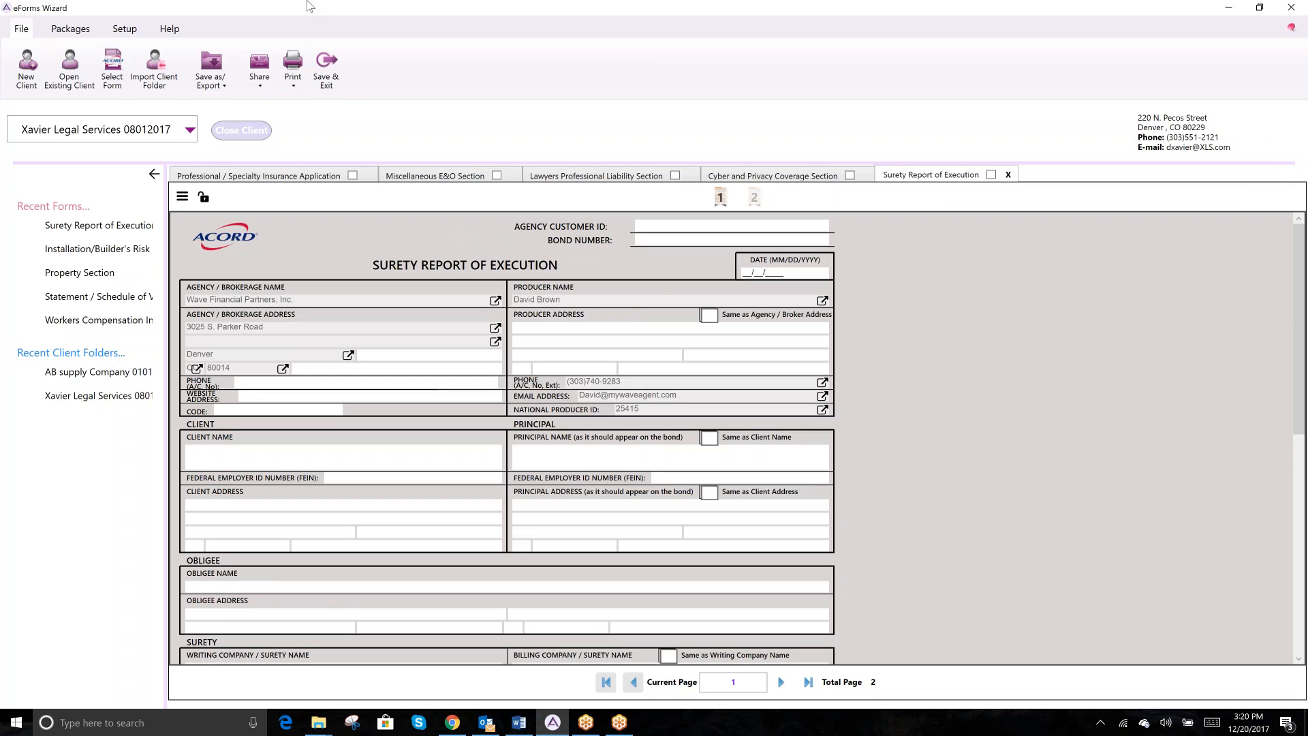
- Search and tick forms 502 and 503, clear the search, and star form 502 as a favorite
click(112, 64)
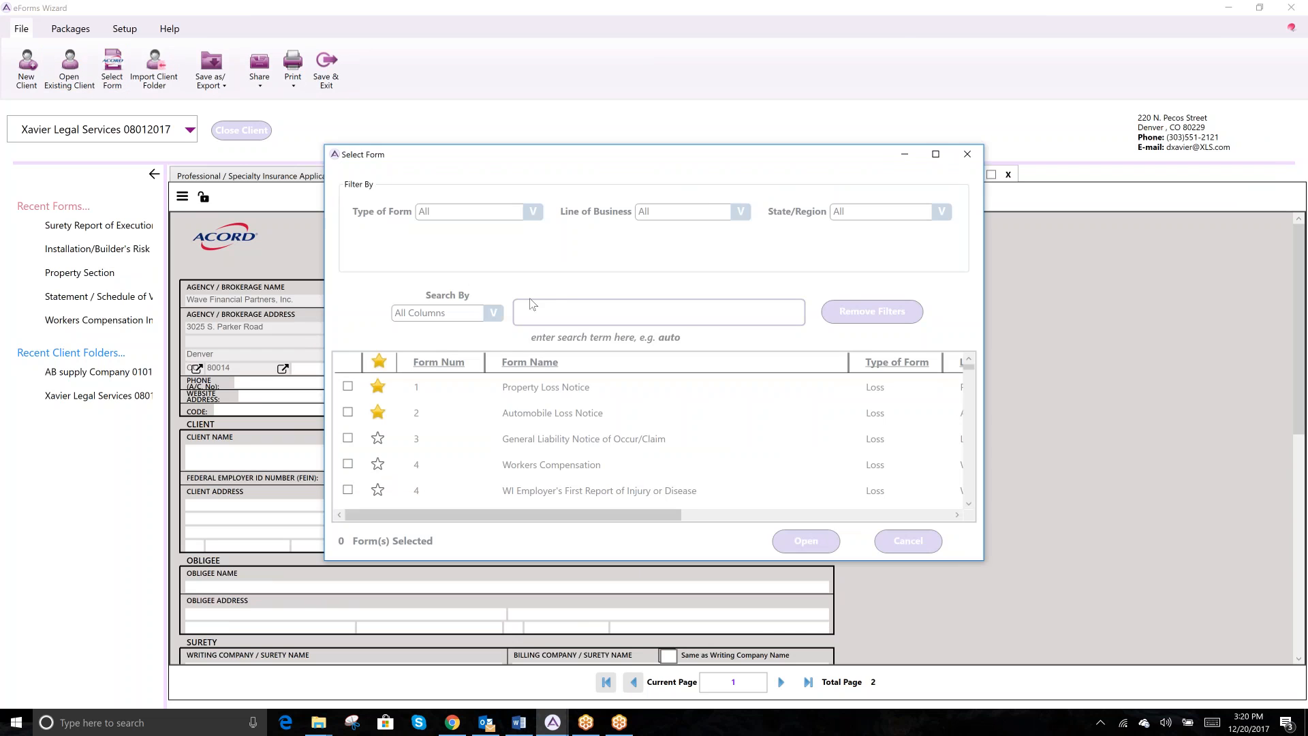
click(702, 304)
text(502)
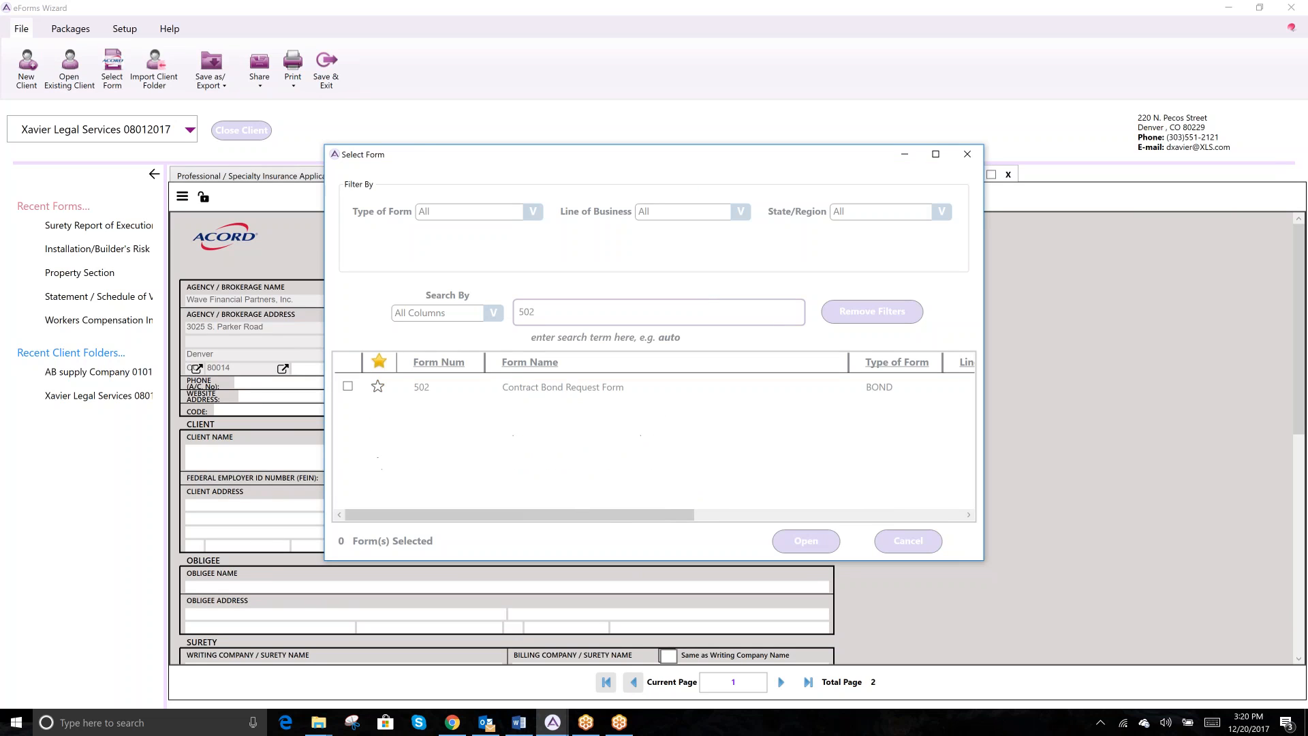
click(348, 386)
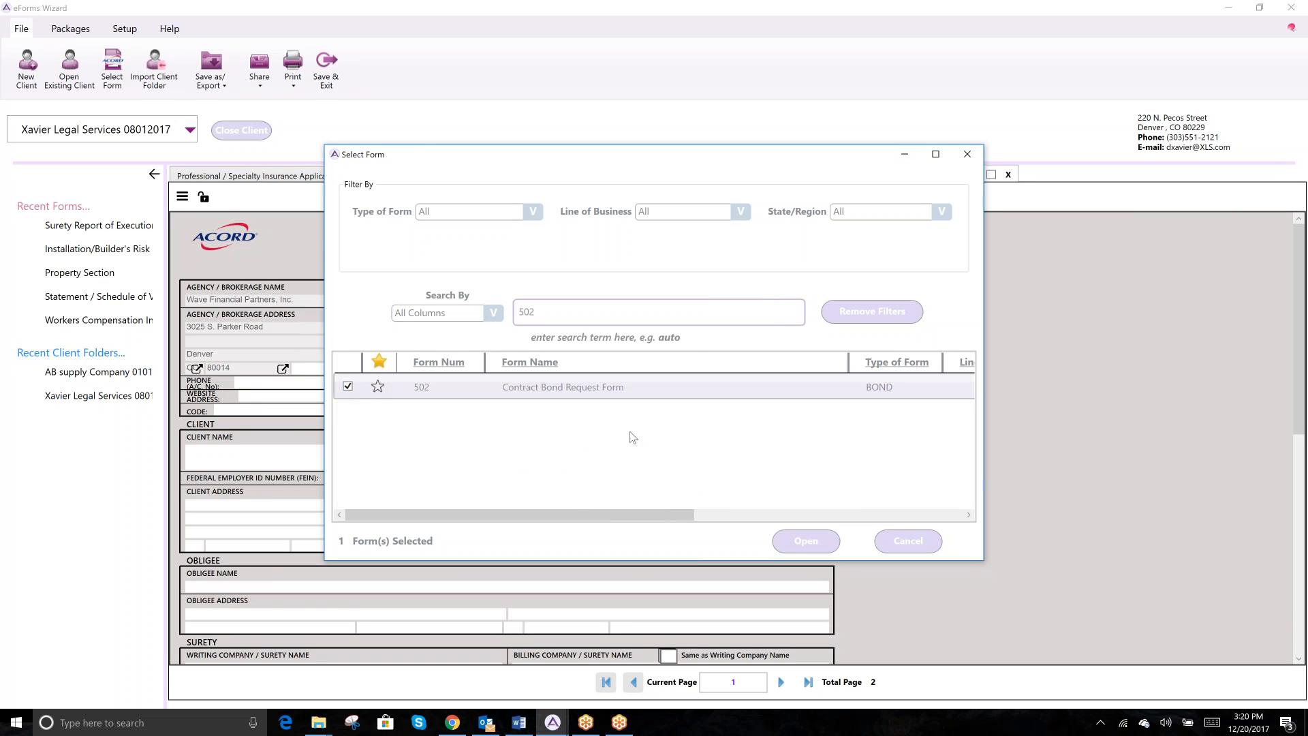
double_click(555, 312)
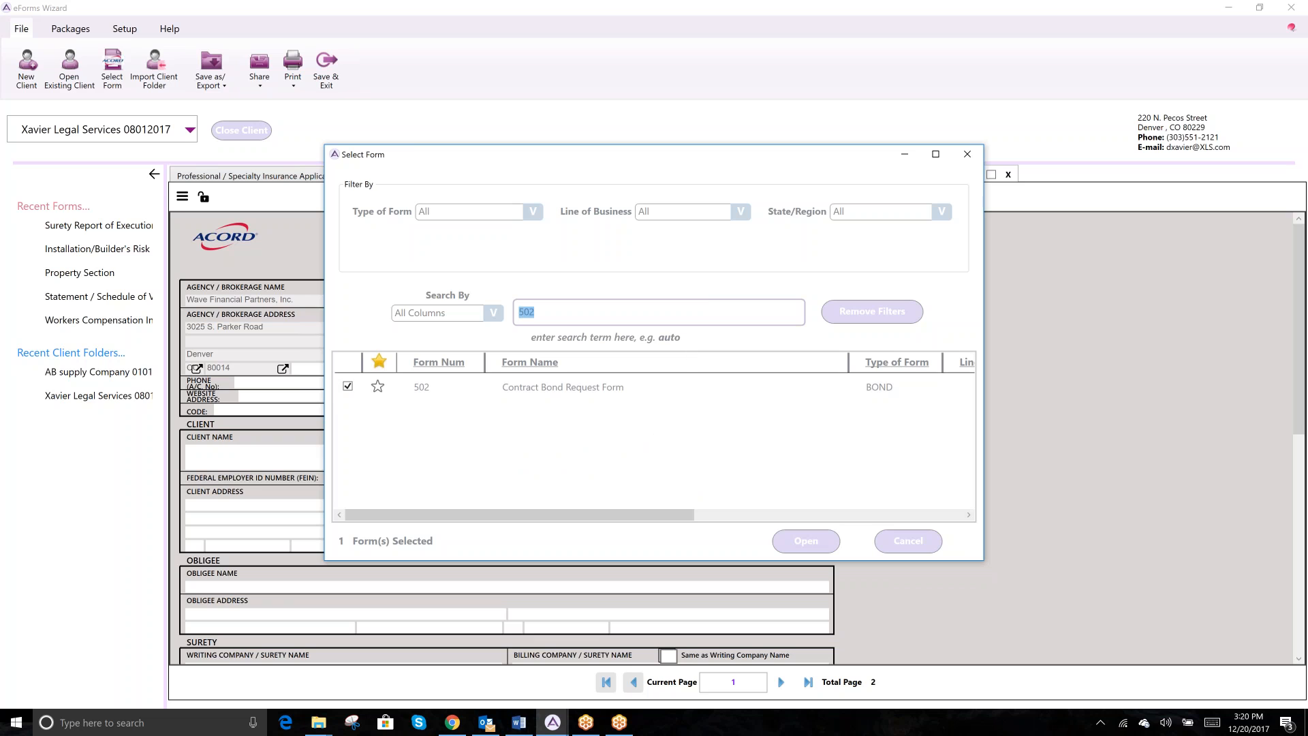
text(503)
click(347, 386)
click(855, 307)
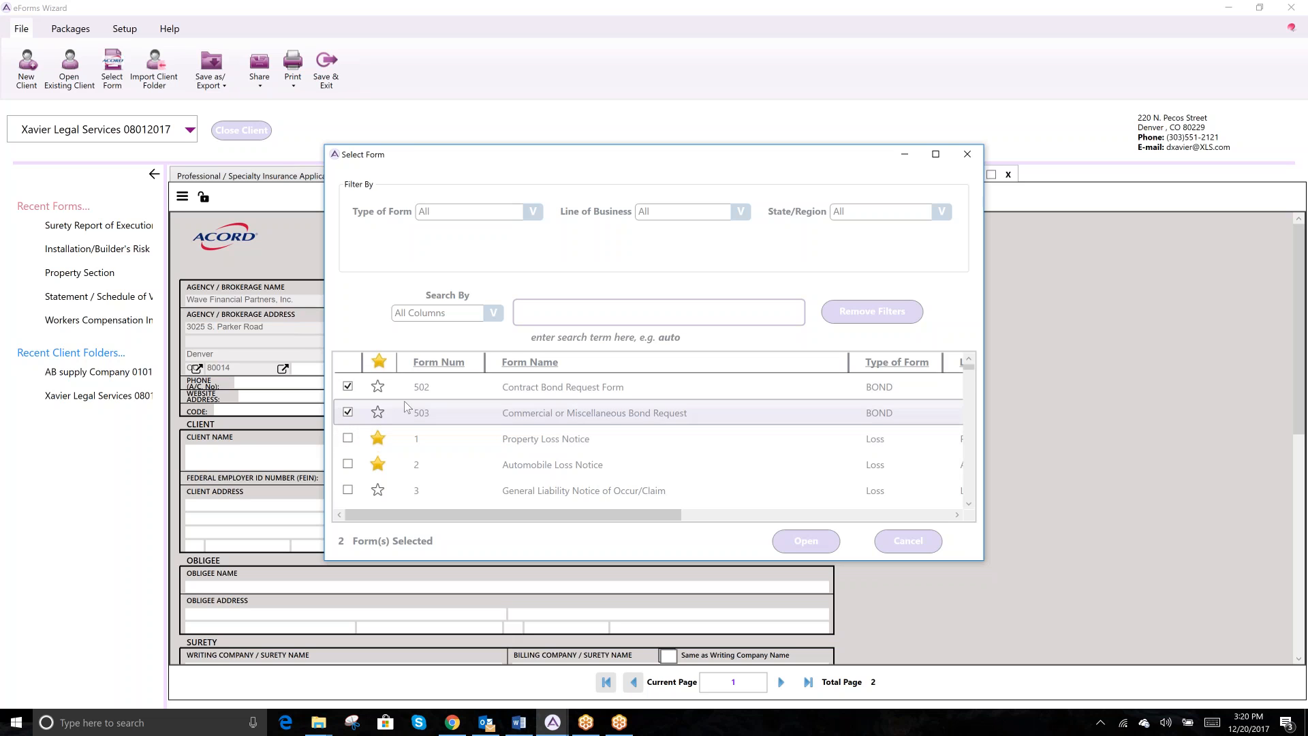
click(377, 386)
- Star form 503, sort favorites and checked forms to the top, and open both bond forms
click(378, 412)
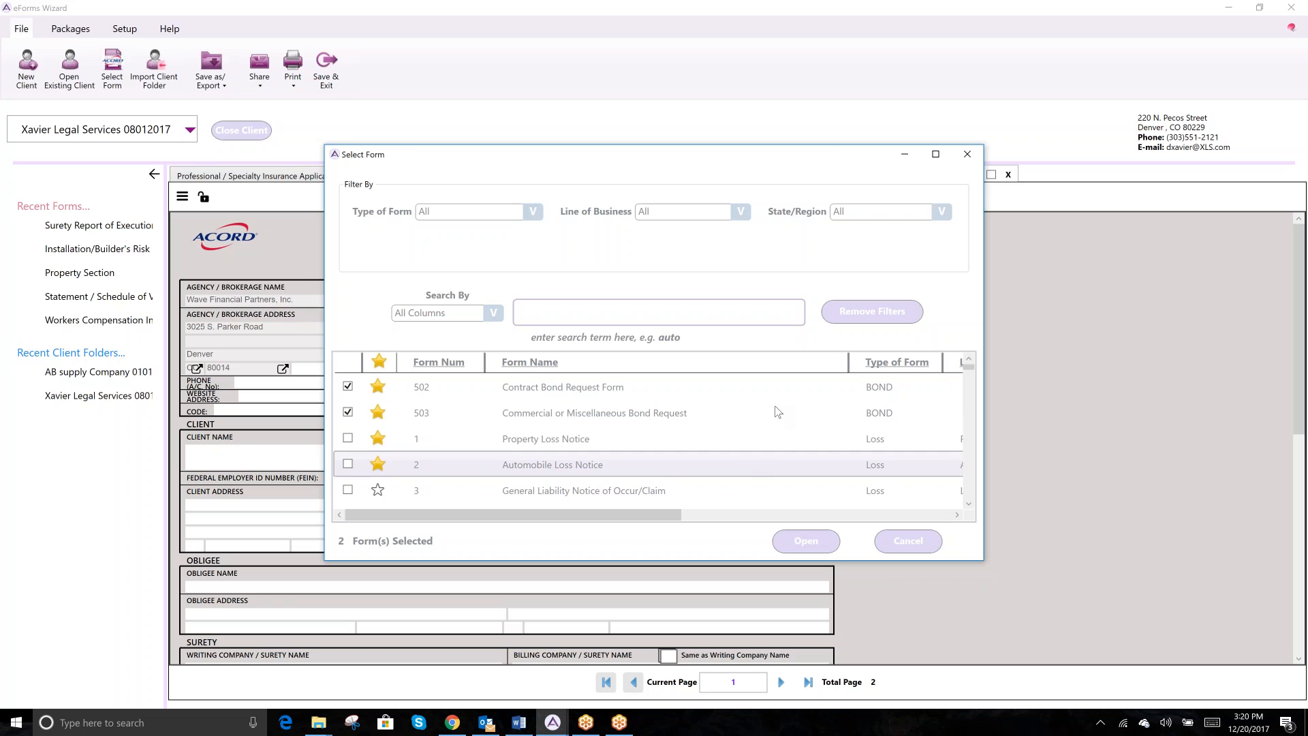
click(872, 320)
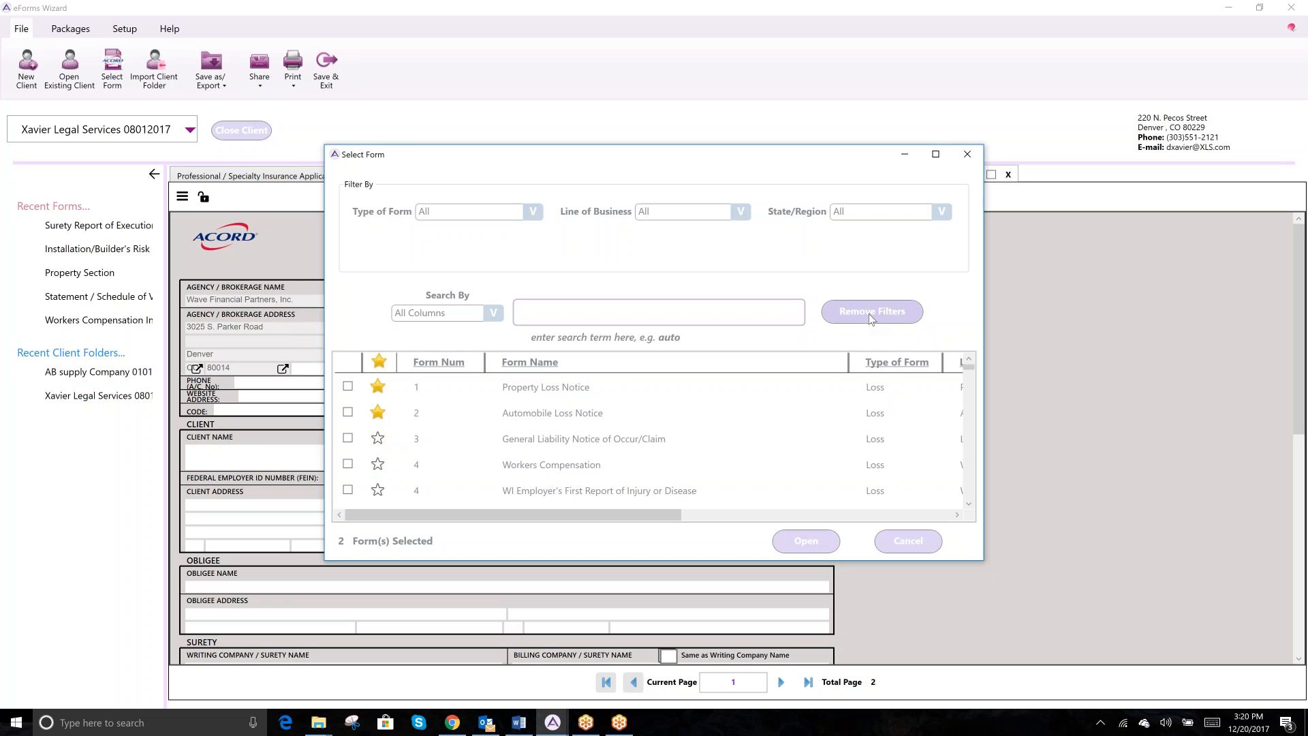
click(379, 361)
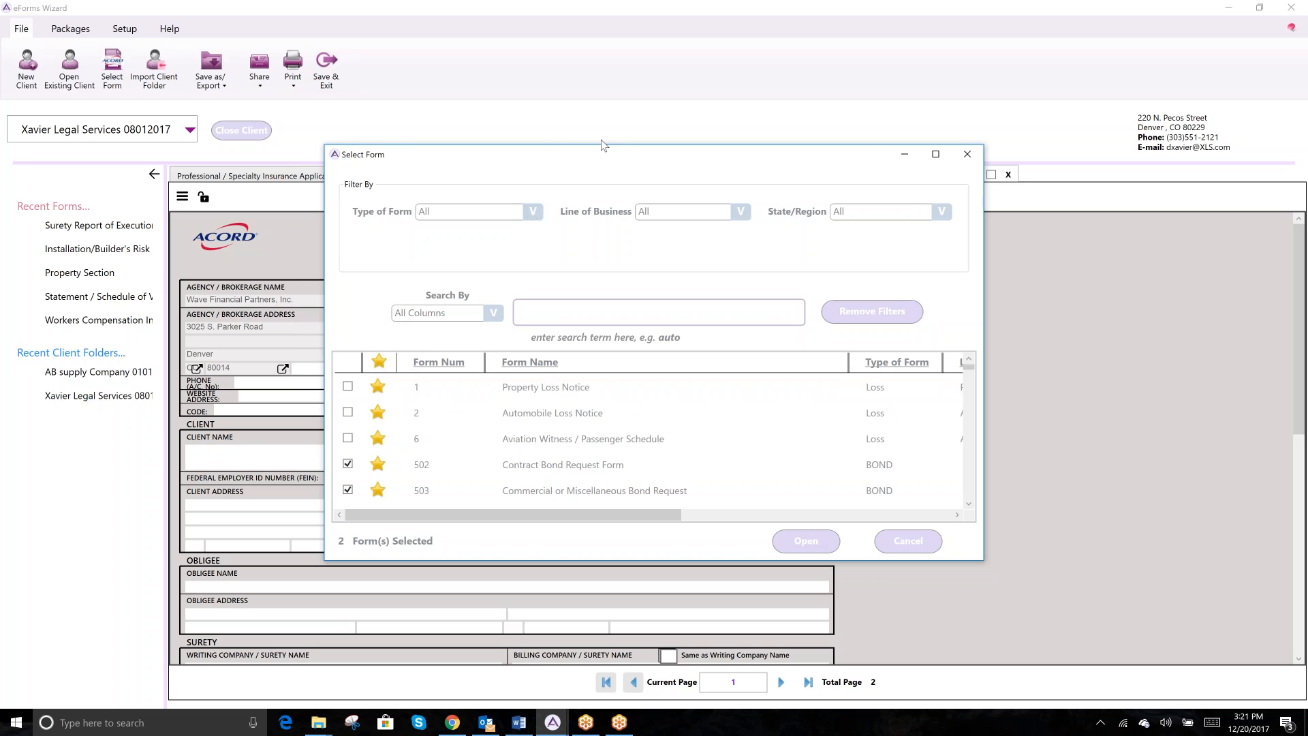
drag(607, 145, 614, 69)
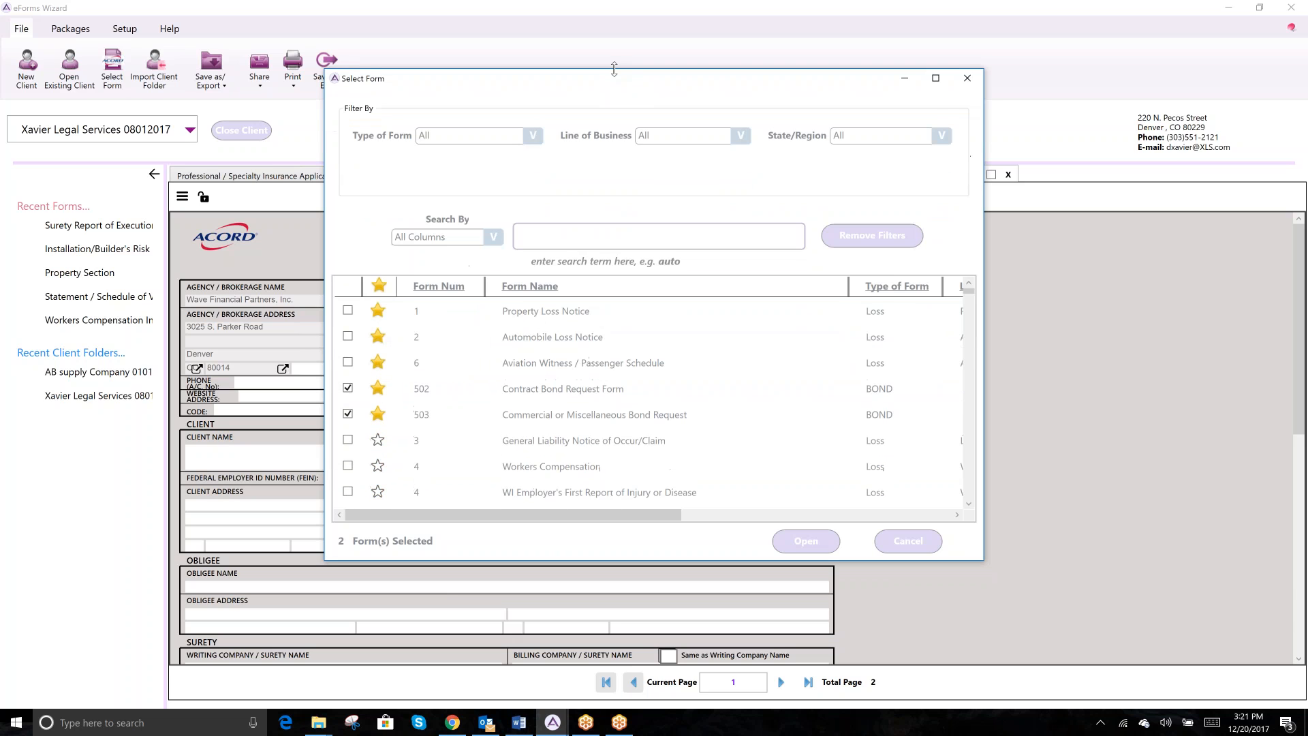
click(342, 288)
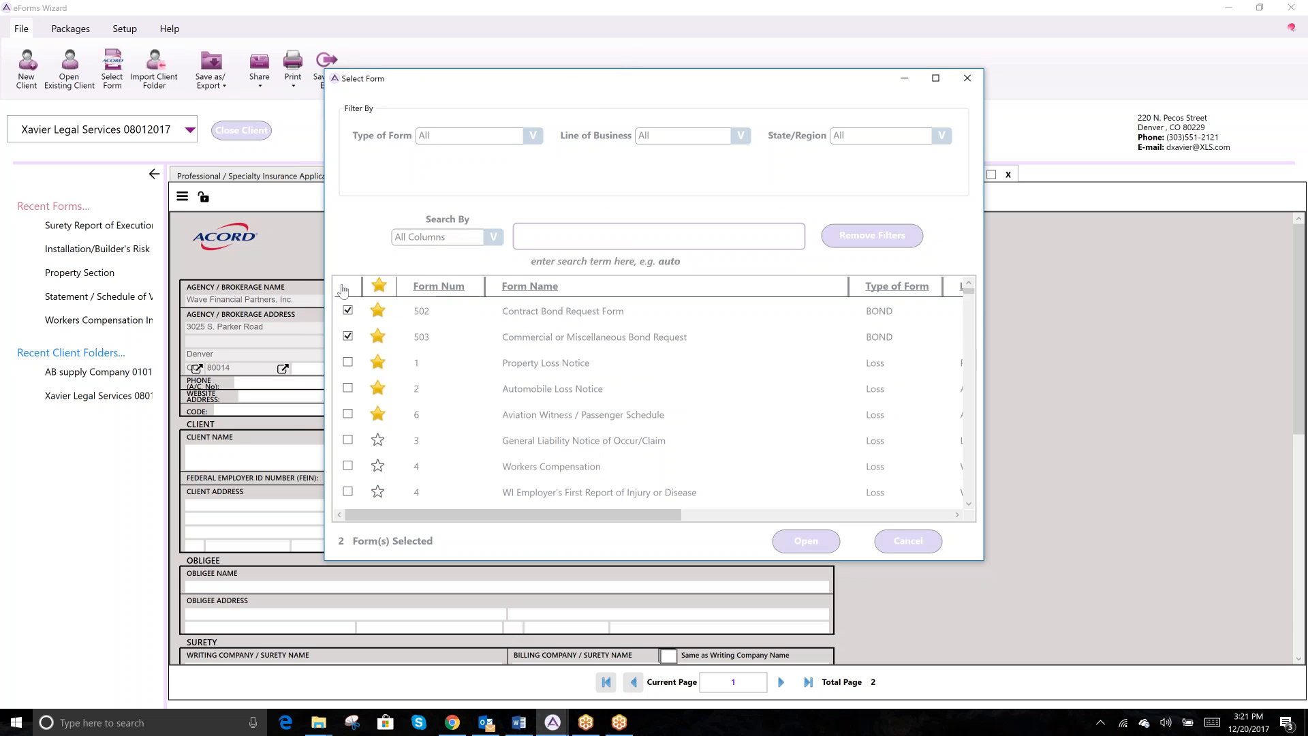
click(801, 541)
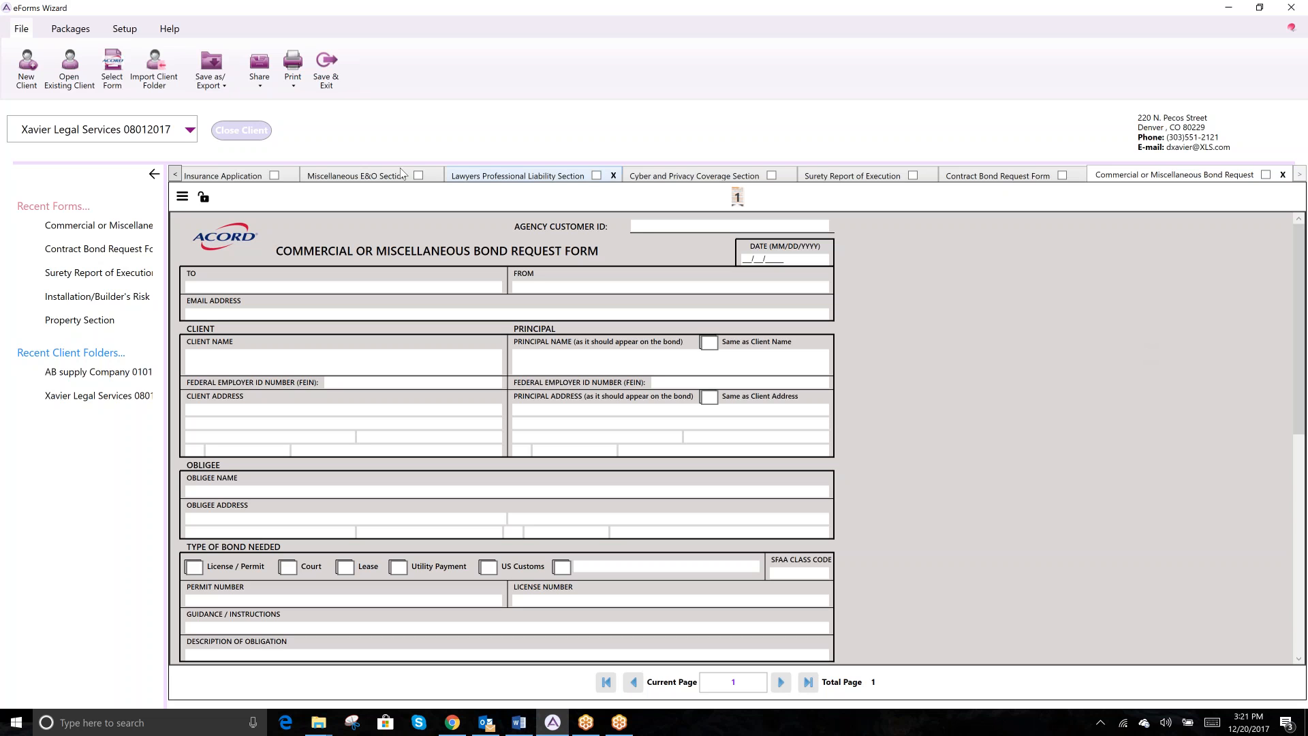
- Import another client's folder from its .avyx file
click(155, 73)
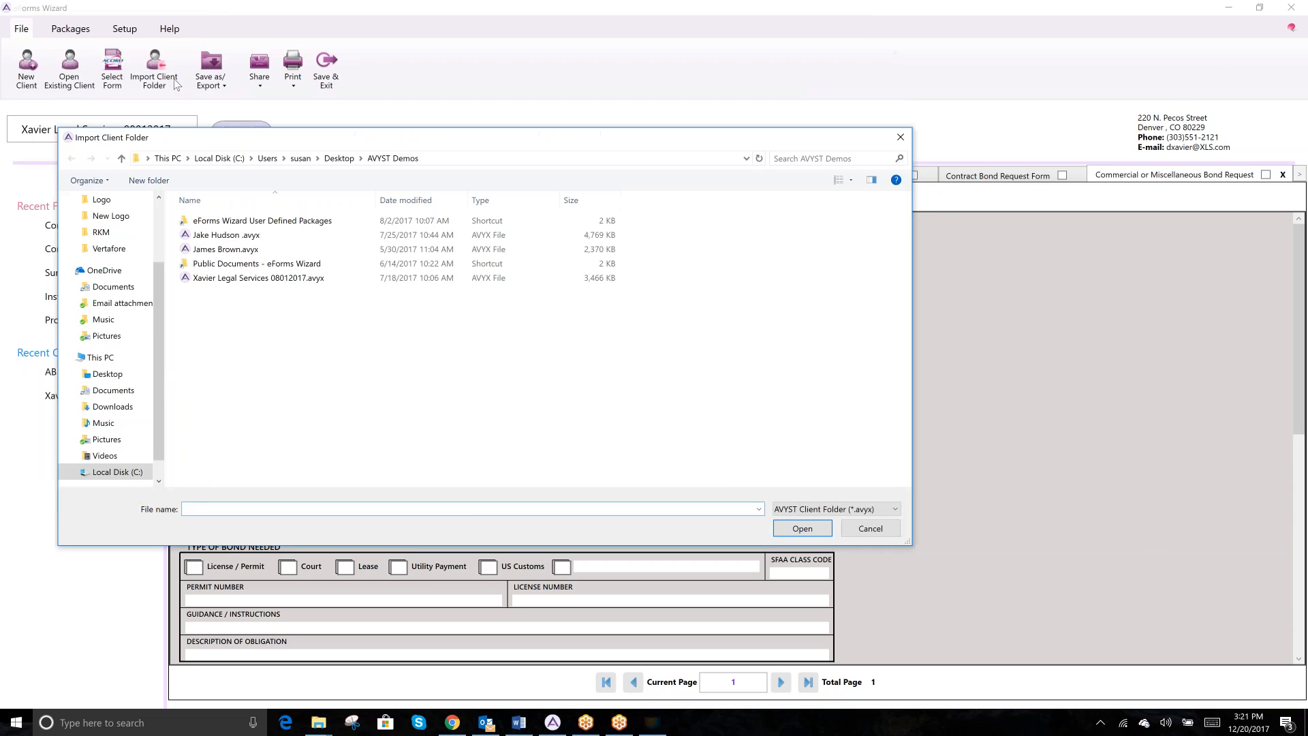
click(237, 249)
click(802, 529)
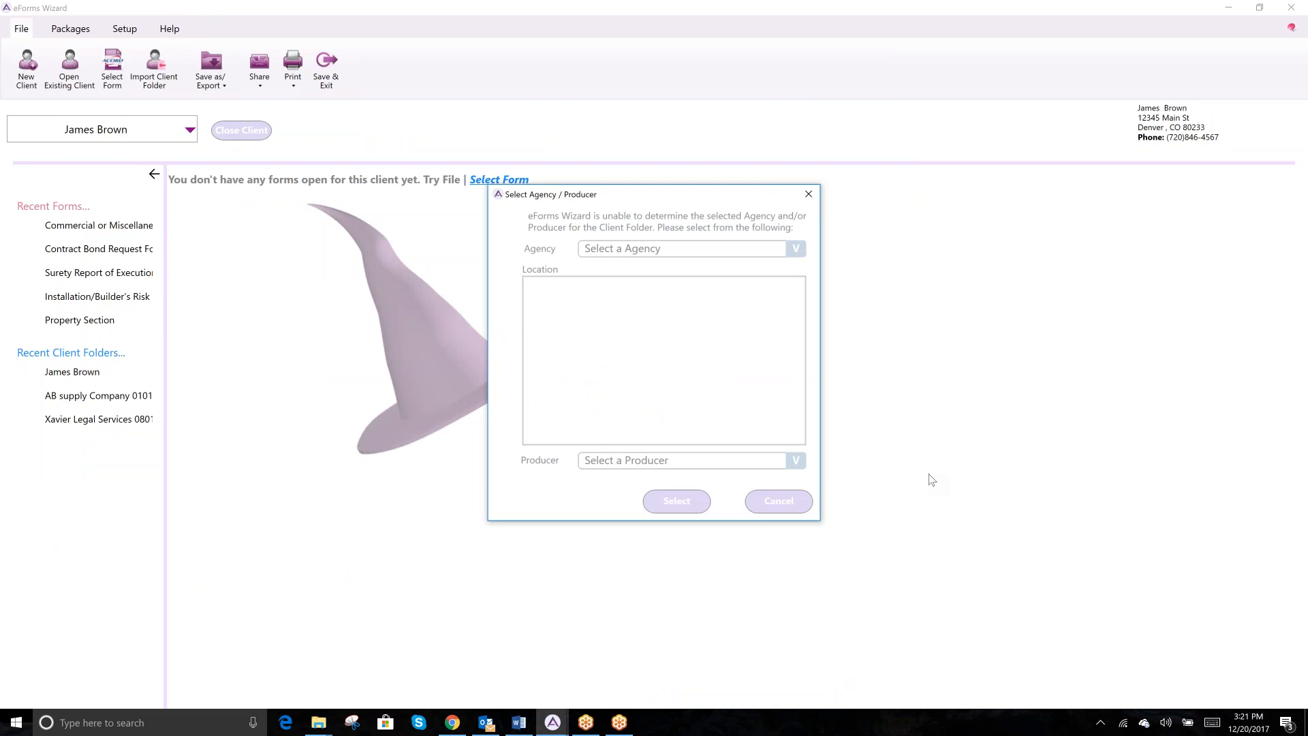
- Assign Wave Financial Partners as the agency and the first listed producer, then confirm
click(795, 248)
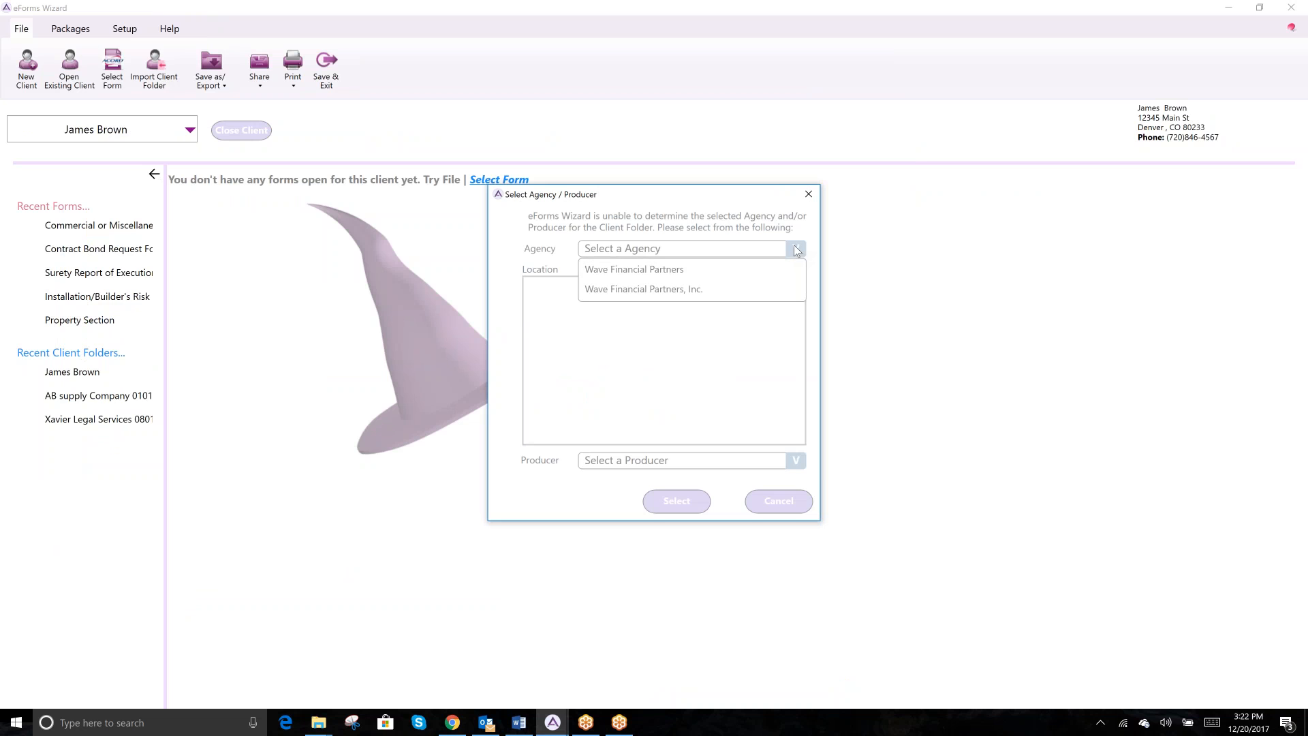
click(710, 271)
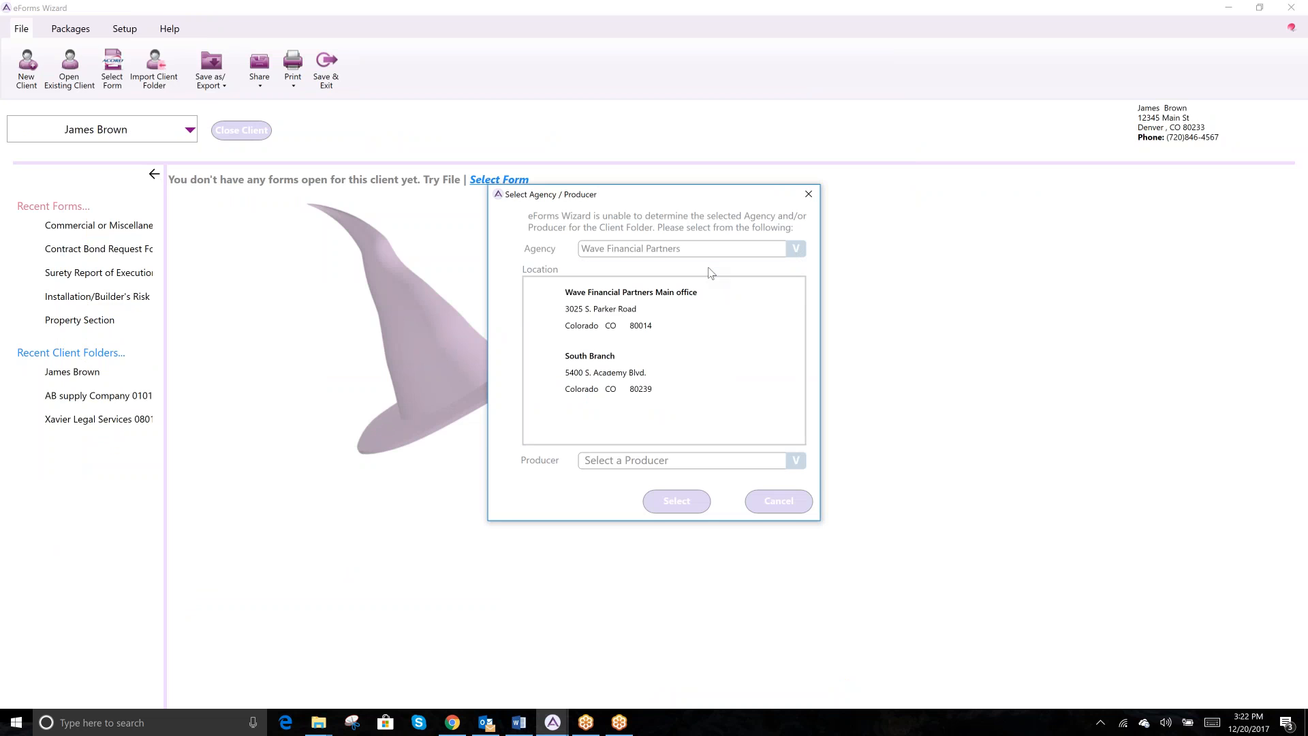
click(796, 461)
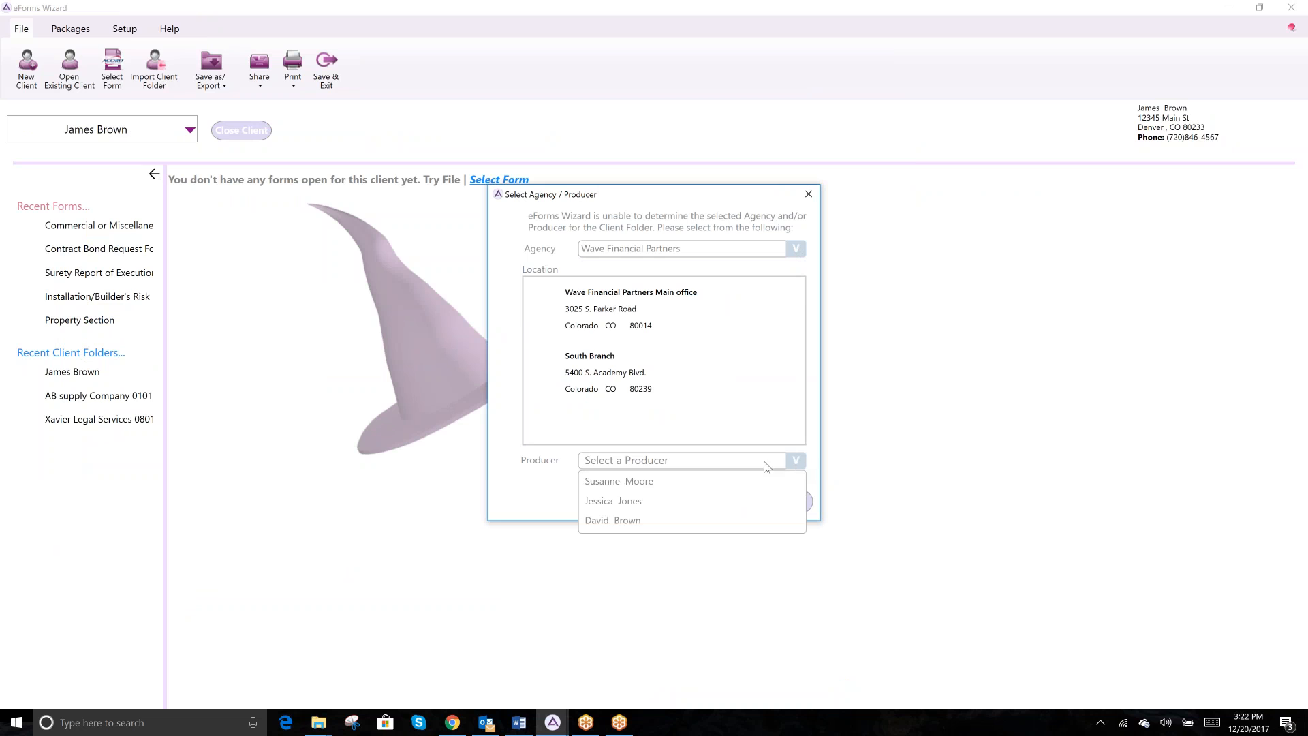
click(703, 482)
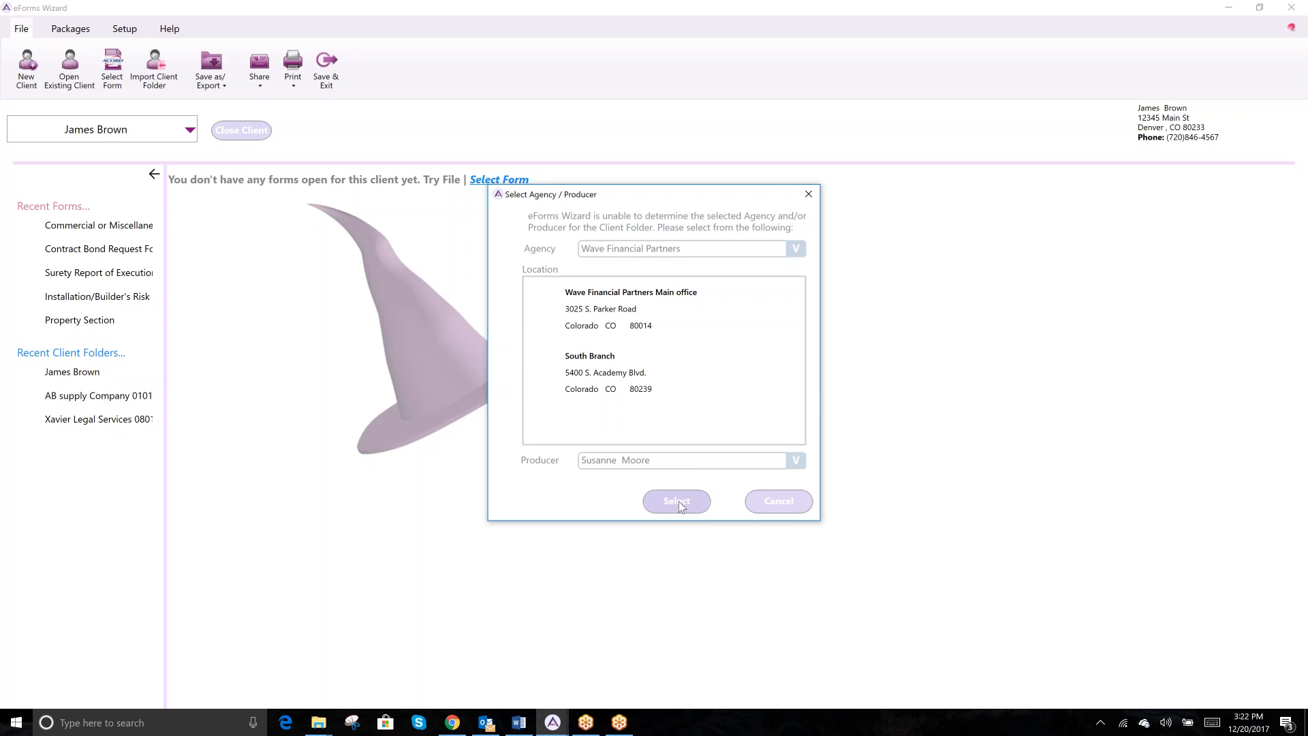
click(678, 501)
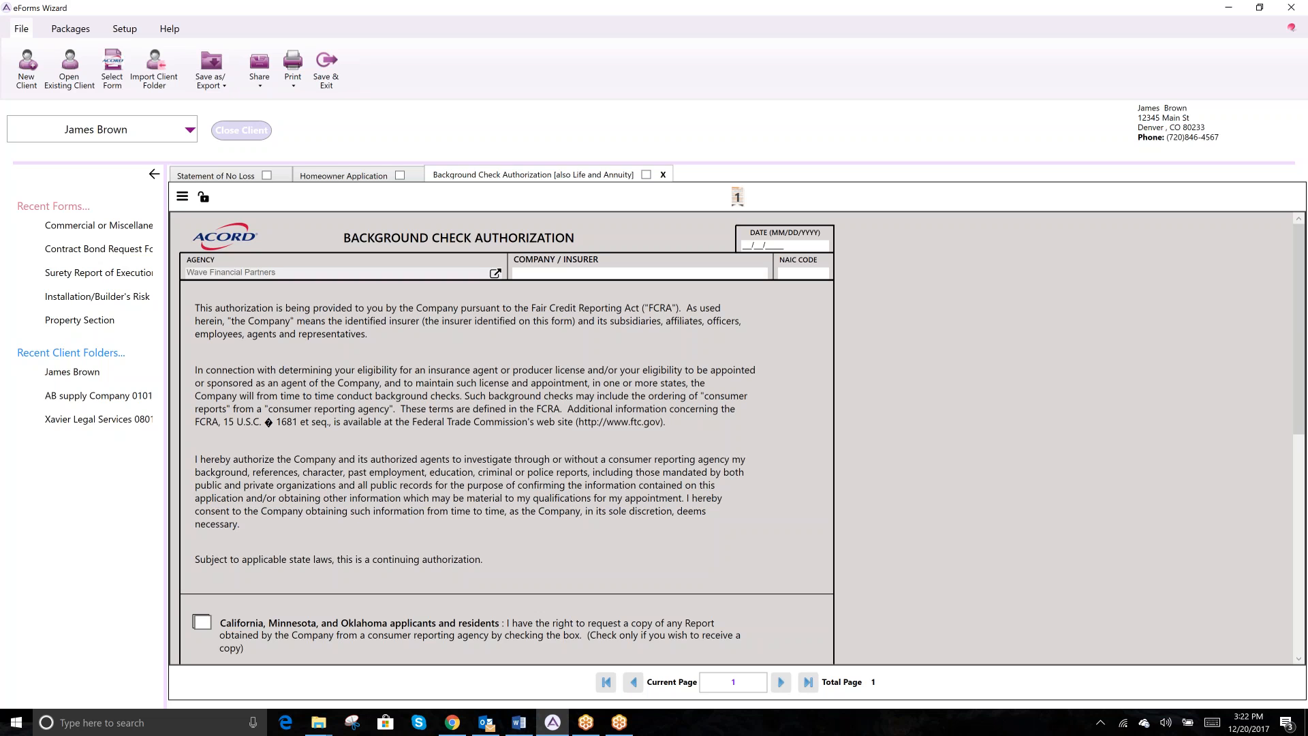
- Switch to the web browser
key(alt+Tab)
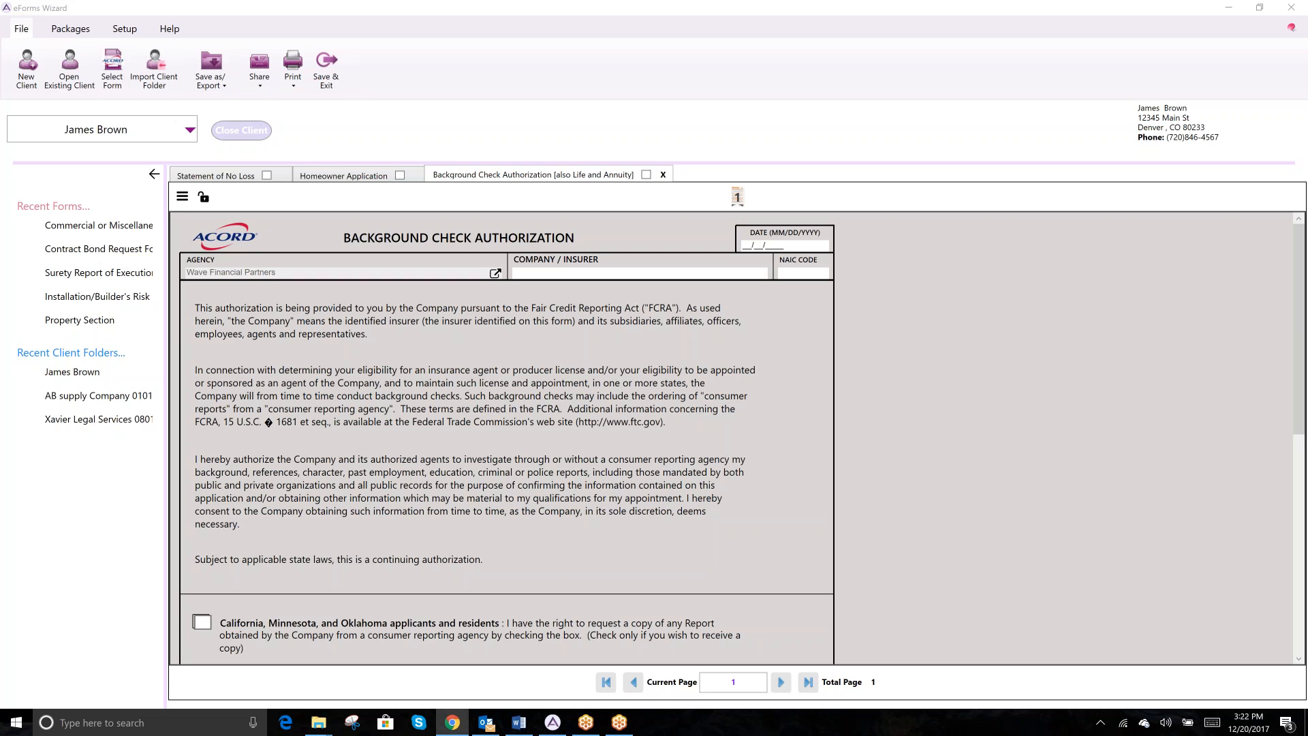